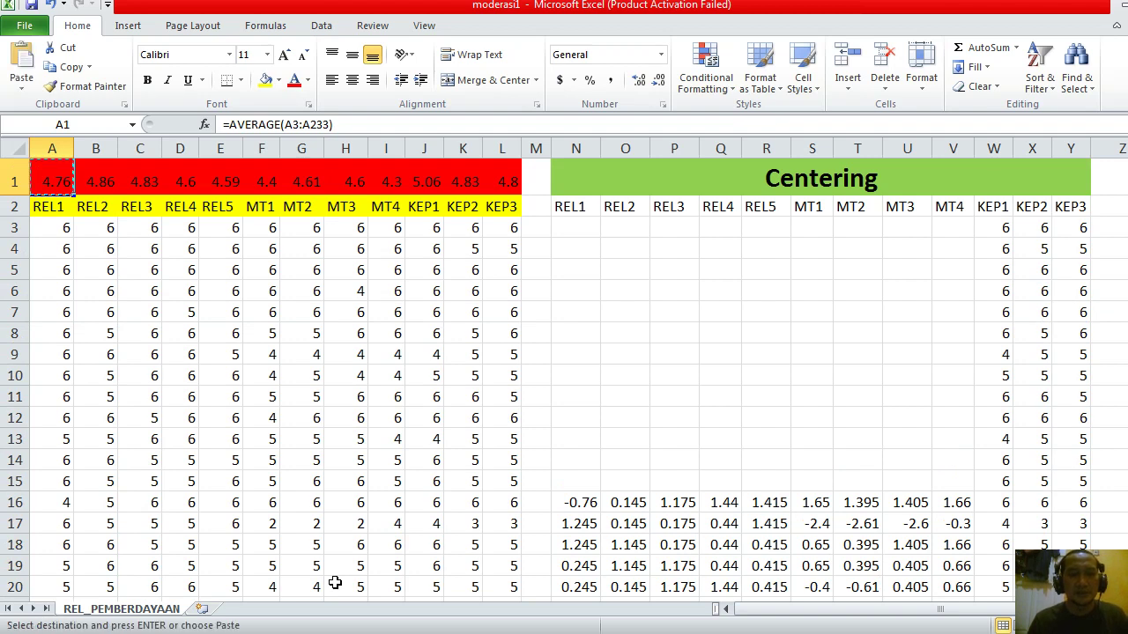
# - Paste the copied average formula from A1 across the adjacent cells of row 1
pyautogui.hotkey('shift', 'Right')
pyautogui.hotkey('shift', 'Right')
pyautogui.hotkey('ctrl', 'v')
pyautogui.press('Escape')
# - Enter the formula =A3-A1 in cell N3 under REL1 in the Centering table
pyautogui.press('Down')
pyautogui.press('Down')
pyautogui.press('Right')
pyautogui.press('Right')
pyautogui.press('Right')
pyautogui.press('Right')
pyautogui.press('Right')
pyautogui.press('Right')
pyautogui.press('Right')
pyautogui.press('Right')
pyautogui.press('Right')
pyautogui.press('Right')
pyautogui.press('Right')
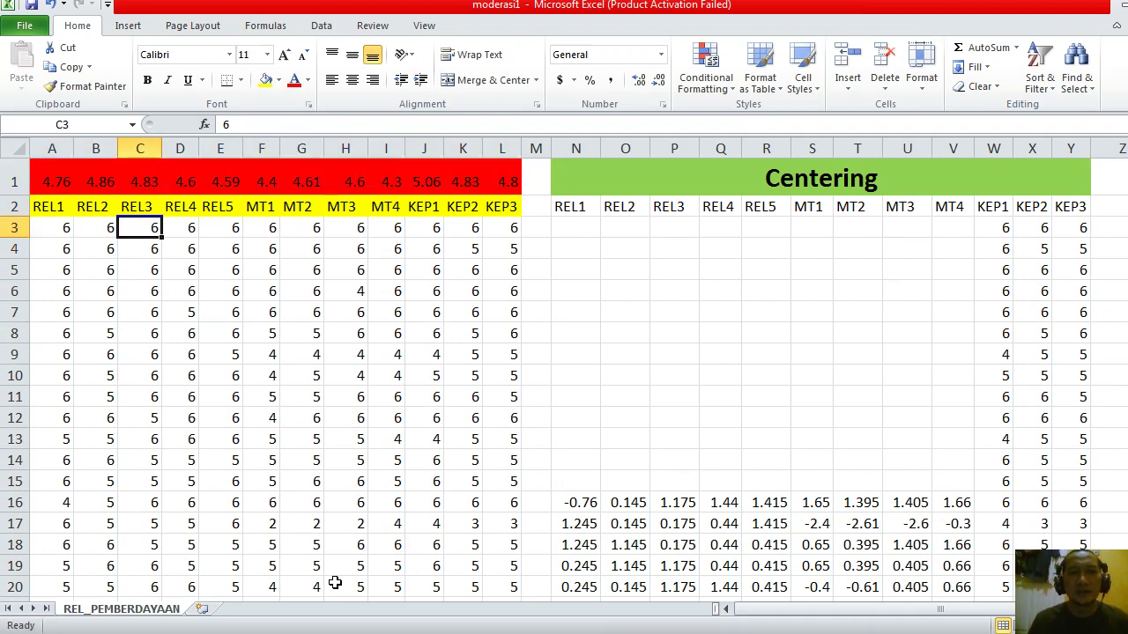
pyautogui.press('Right')
pyautogui.write('=')
pyautogui.press('Left')
pyautogui.press('Left')
pyautogui.press('Left')
pyautogui.press('Left')
pyautogui.press('Left')
pyautogui.press('Left')
pyautogui.press('Left')
pyautogui.press('Left')
pyautogui.press('Left')
pyautogui.press('Left')
pyautogui.press('Left')
pyautogui.press('Left')
pyautogui.press('Left')
pyautogui.write('-')
pyautogui.press('Left')
pyautogui.press('Left')
pyautogui.press('Left')
pyautogui.press('Left')
pyautogui.press('Left')
pyautogui.press('Left')
pyautogui.press('Left')
pyautogui.press('Left')
pyautogui.press('Left')
pyautogui.press('Left')
pyautogui.press('Left')
pyautogui.press('Left')
pyautogui.press('Left')
pyautogui.press('Up')
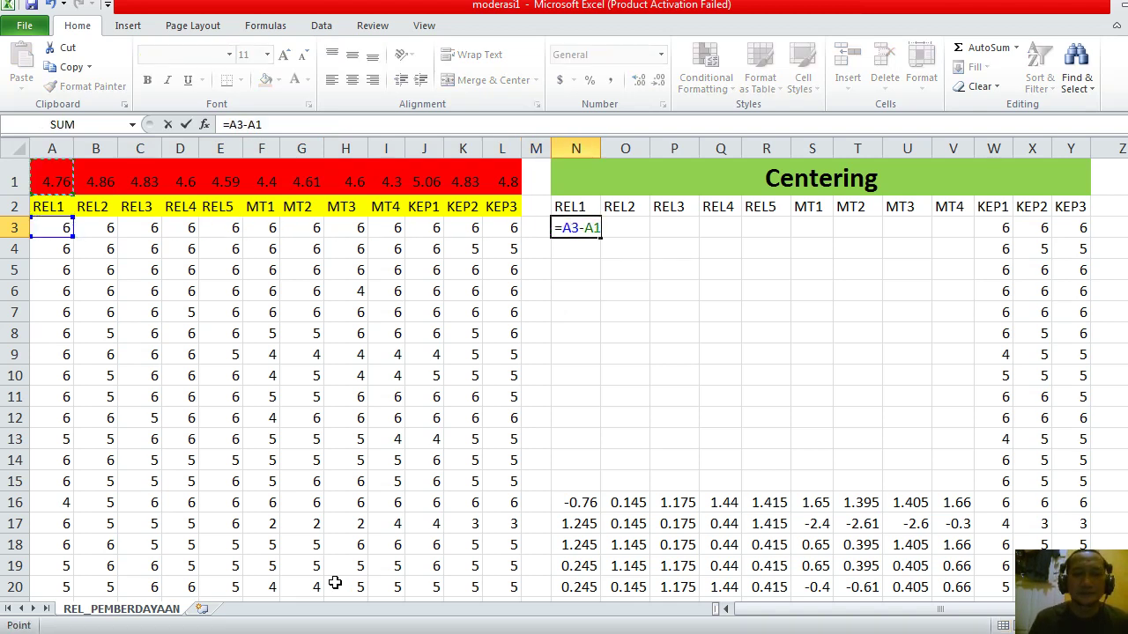
pyautogui.hotkey('ctrl', 'Return')
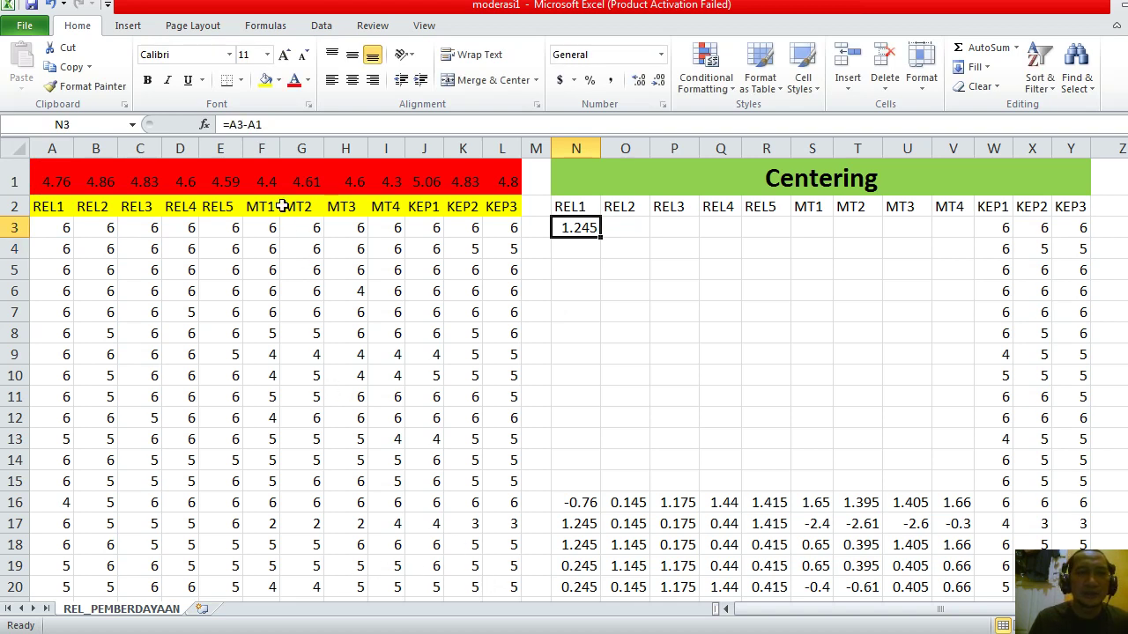
# - Lock the row of the average reference in N3 so the formula reads =A3-A$1
pyautogui.click(254, 124)
pyautogui.press('F4')
pyautogui.press('F4')
pyautogui.press('Return')
pyautogui.press('Up')
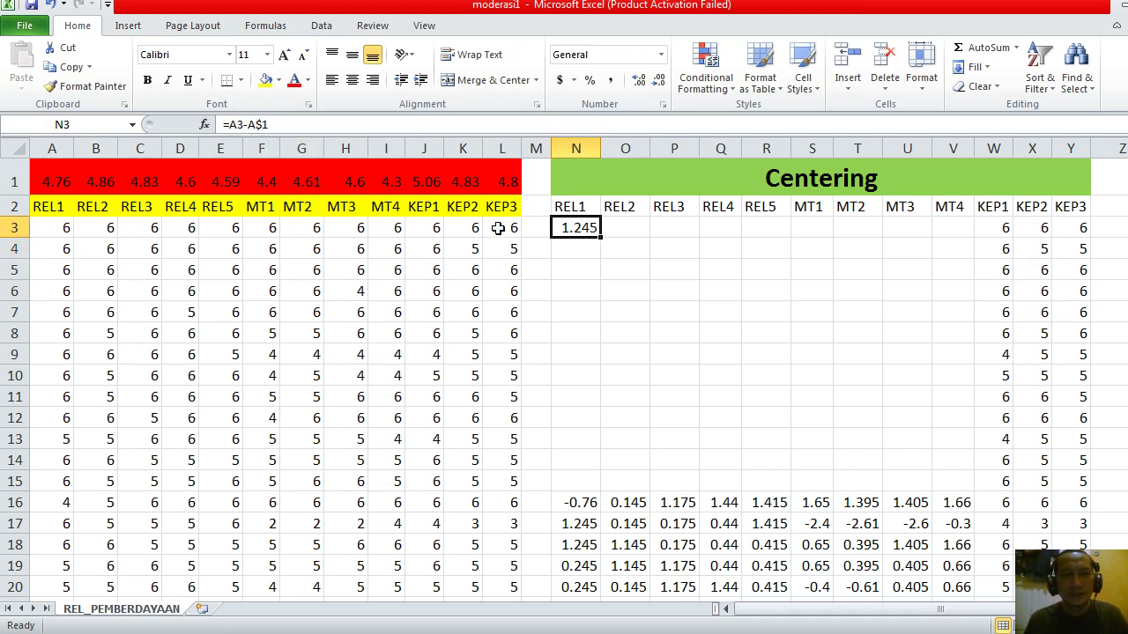
# - Copy the centering formula from N3 across O3:V3, covering REL2 through MT4
pyautogui.hotkey('ctrl', 'c')
pyautogui.press('Right')
pyautogui.hotkey('shift', 'Right')
pyautogui.hotkey('shift', 'Right')
pyautogui.hotkey('shift', 'Right')
pyautogui.hotkey('shift', 'Right')
pyautogui.hotkey('shift', 'Right')
pyautogui.hotkey('shift', 'Right')
pyautogui.hotkey('shift', 'Right')
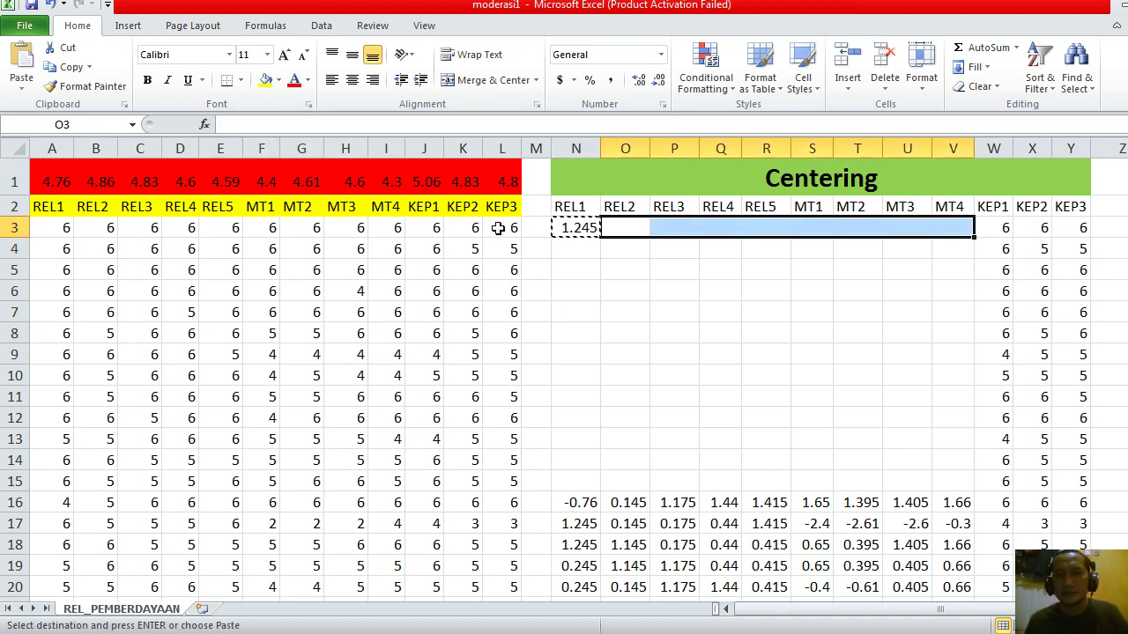
pyautogui.hotkey('ctrl', 'v')
# - Copy the centering formulas in N3:V3 down to N4:V202 for all remaining data rows
pyautogui.press('Left')
pyautogui.hotkey('shift', 'Right')
pyautogui.hotkey('shift', 'Right')
pyautogui.hotkey('shift', 'Right')
pyautogui.hotkey('shift', 'Right')
pyautogui.hotkey('shift', 'Right')
pyautogui.hotkey('shift', 'Right')
pyautogui.hotkey('shift', 'Right')
pyautogui.hotkey('shift', 'Right')
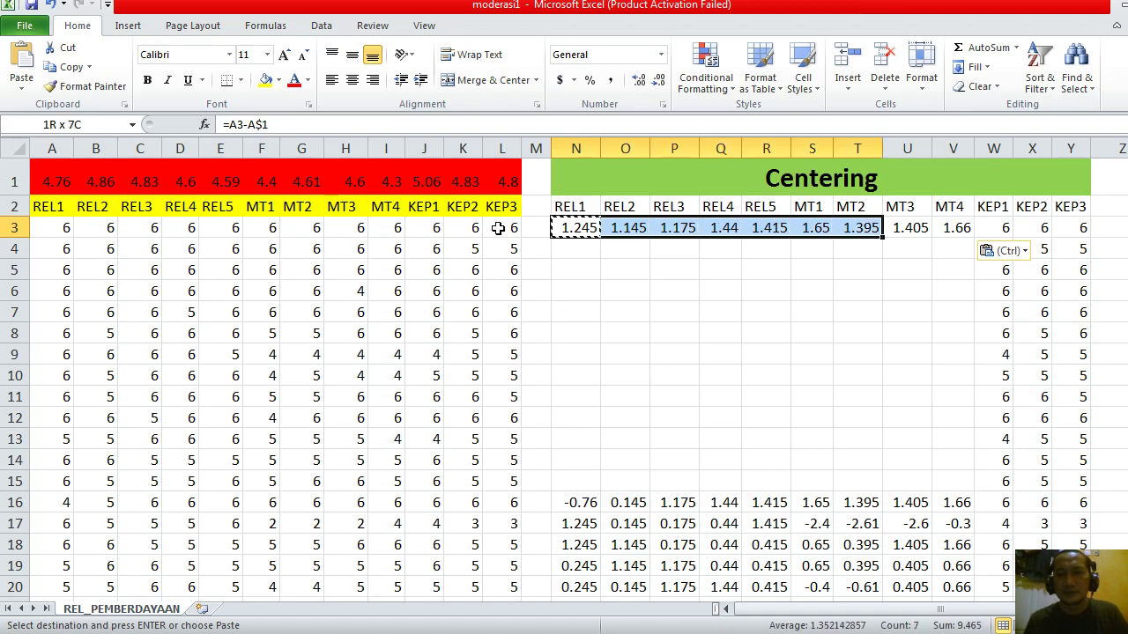
pyautogui.hotkey('ctrl', 'c')
pyautogui.press('Down')
pyautogui.hotkey('shift', 'Right')
pyautogui.hotkey('shift', 'Right')
pyautogui.hotkey('shift', 'Right')
pyautogui.hotkey('shift', 'Right')
pyautogui.hotkey('shift', 'Right')
pyautogui.hotkey('shift', 'Right')
pyautogui.hotkey('shift', 'Right')
pyautogui.hotkey('shift', 'Right')
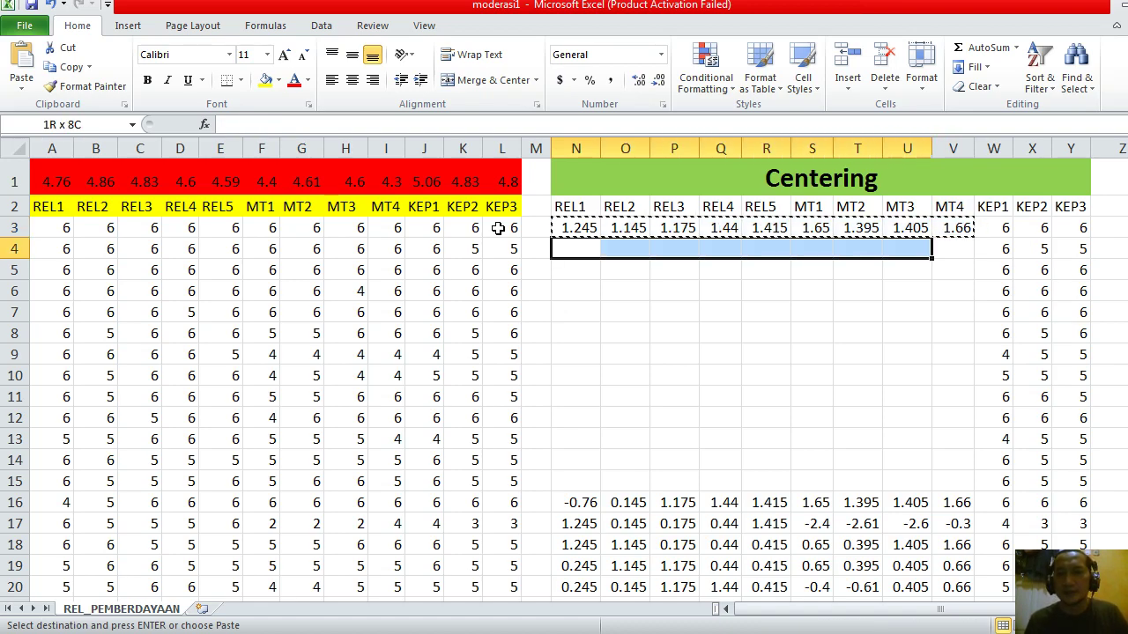
pyautogui.hotkey('shift', 'pagedown')
pyautogui.hotkey('shift', 'pagedown')
pyautogui.hotkey('shift', 'pagedown')
pyautogui.hotkey('shift', 'pagedown')
pyautogui.hotkey('shift', 'pagedown')
pyautogui.hotkey('shift', 'pagedown')
pyautogui.hotkey('shift', 'pagedown')
pyautogui.hotkey('shift', 'pagedown')
pyautogui.hotkey('shift', 'pagedown')
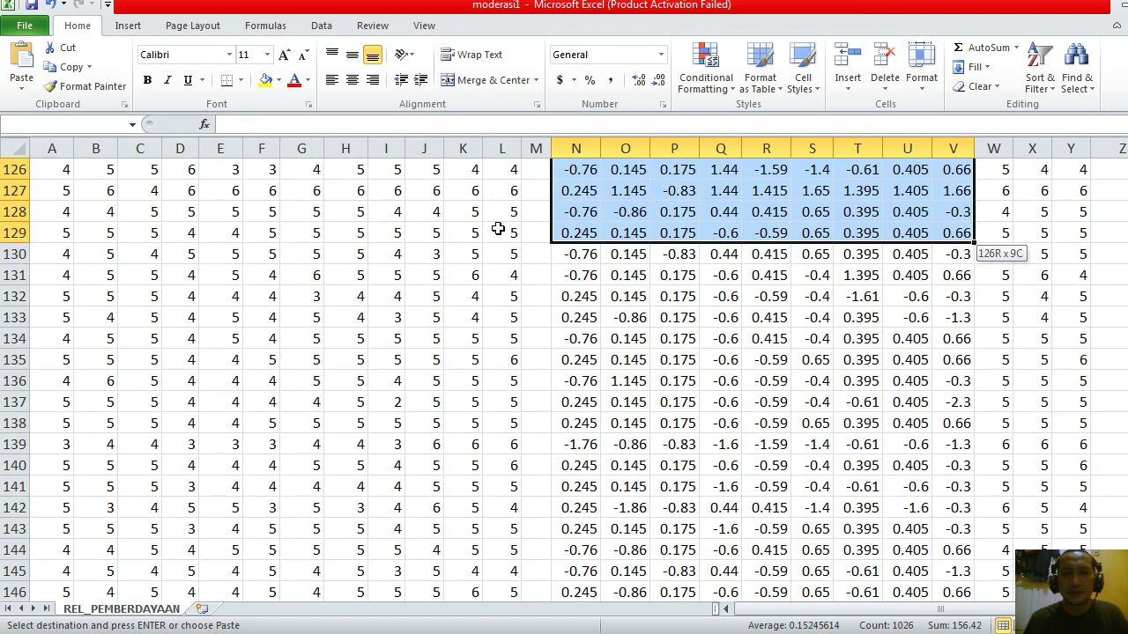
pyautogui.hotkey('shift', 'Down')
pyautogui.hotkey('shift', 'Down')
pyautogui.hotkey('shift', 'Down')
pyautogui.hotkey('shift', 'Down')
pyautogui.hotkey('shift', 'Down')
pyautogui.hotkey('shift', 'Down')
pyautogui.hotkey('shift', 'Down')
pyautogui.hotkey('shift', 'Down')
pyautogui.hotkey('shift', 'Down')
pyautogui.hotkey('shift', 'Down')
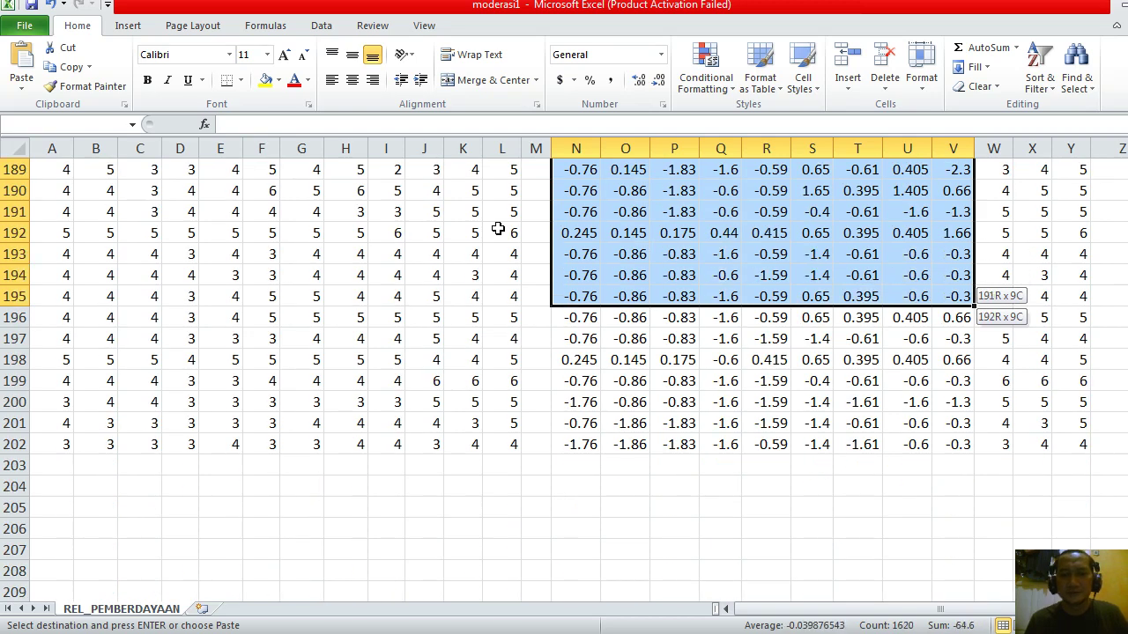
pyautogui.hotkey('ctrl', 'BackSpace')
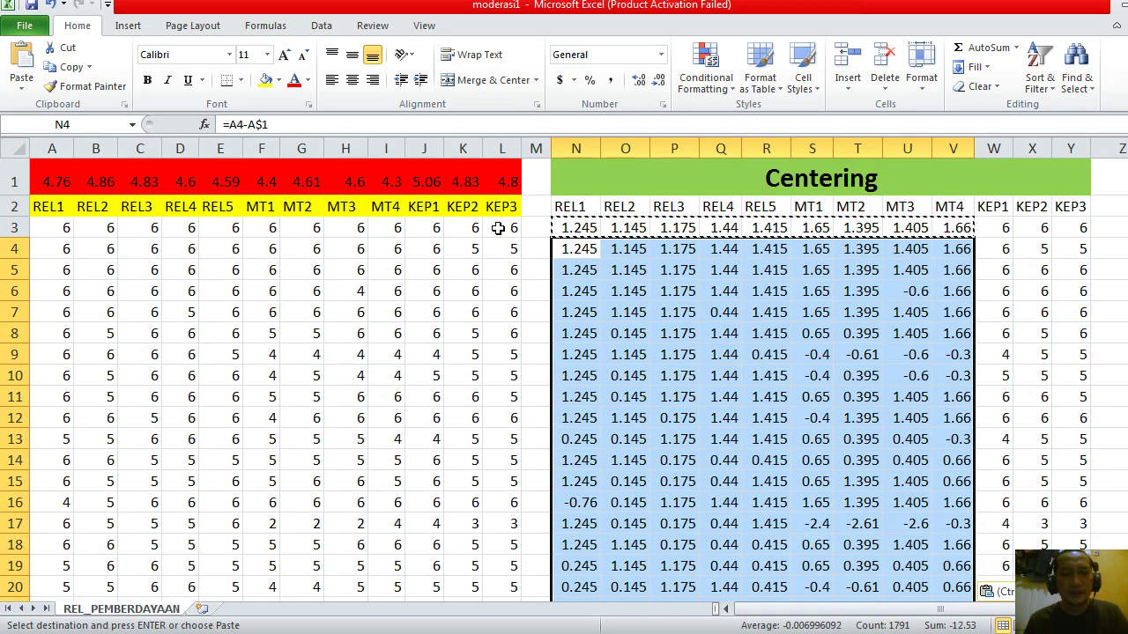
pyautogui.press('Escape')
# - Copy the Centering table with its headers, range N2:Y211
pyautogui.press('Up')
pyautogui.press('Up')
pyautogui.hotkey('shift', 'Right')
pyautogui.hotkey('shift', 'Right')
pyautogui.hotkey('shift', 'Right')
pyautogui.hotkey('shift', 'Right')
pyautogui.hotkey('shift', 'Right')
pyautogui.hotkey('shift', 'Right')
pyautogui.hotkey('shift', 'Right')
pyautogui.hotkey('shift', 'Right')
pyautogui.hotkey('shift', 'Right')
pyautogui.hotkey('shift', 'Right')
pyautogui.hotkey('shift', 'Right')
pyautogui.hotkey('shift', 'pagedown')
pyautogui.hotkey('shift', 'pagedown')
pyautogui.hotkey('shift', 'pagedown')
pyautogui.hotkey('shift', 'pagedown')
pyautogui.hotkey('shift', 'pagedown')
pyautogui.hotkey('shift', 'pagedown')
pyautogui.hotkey('shift', 'pagedown')
pyautogui.hotkey('shift', 'pagedown')
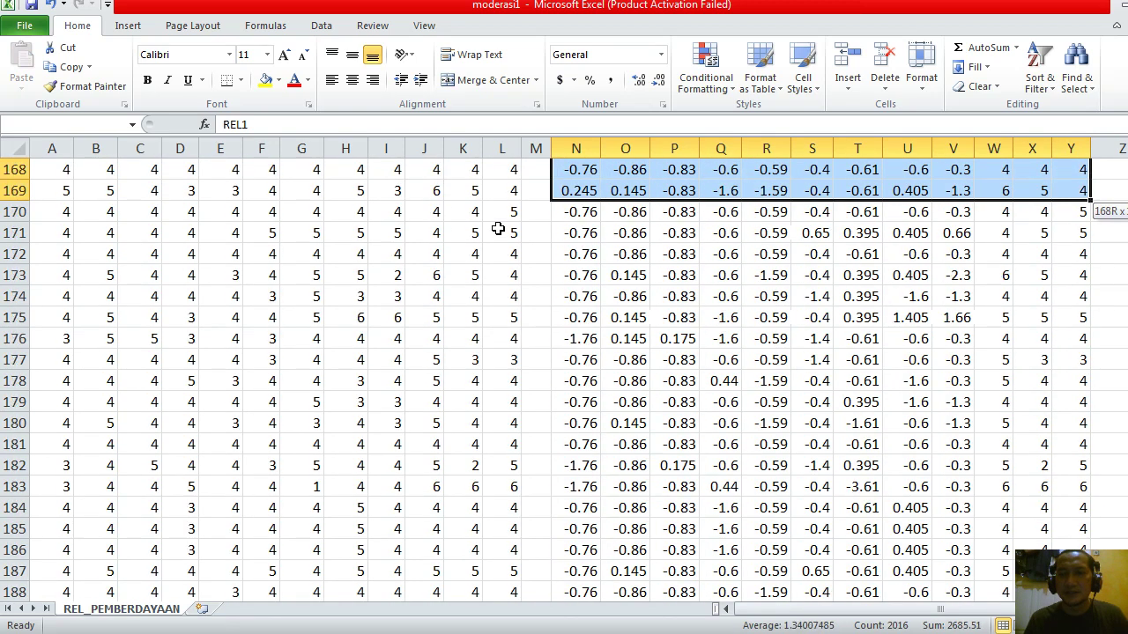
pyautogui.hotkey('shift', 'pagedown')
pyautogui.hotkey('shift', 'pagedown')
pyautogui.hotkey('ctrl', 'c')
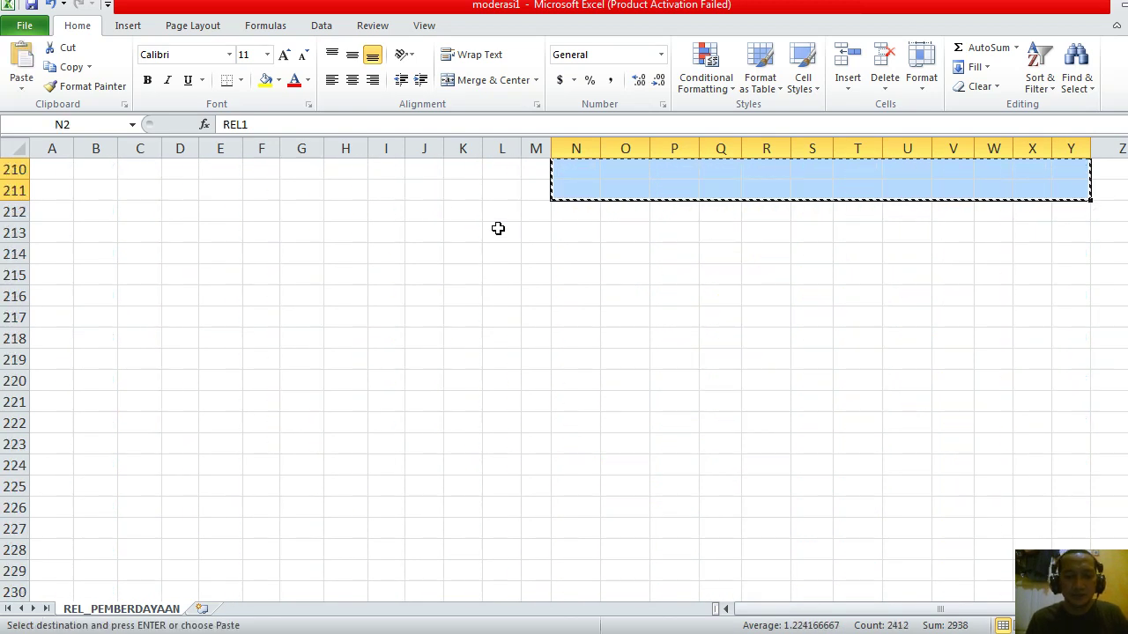
# - Create a new workbook and paste the copied table at A1 as values only
pyautogui.hotkey('ctrl', 'n')
pyautogui.rightClick(57, 166)
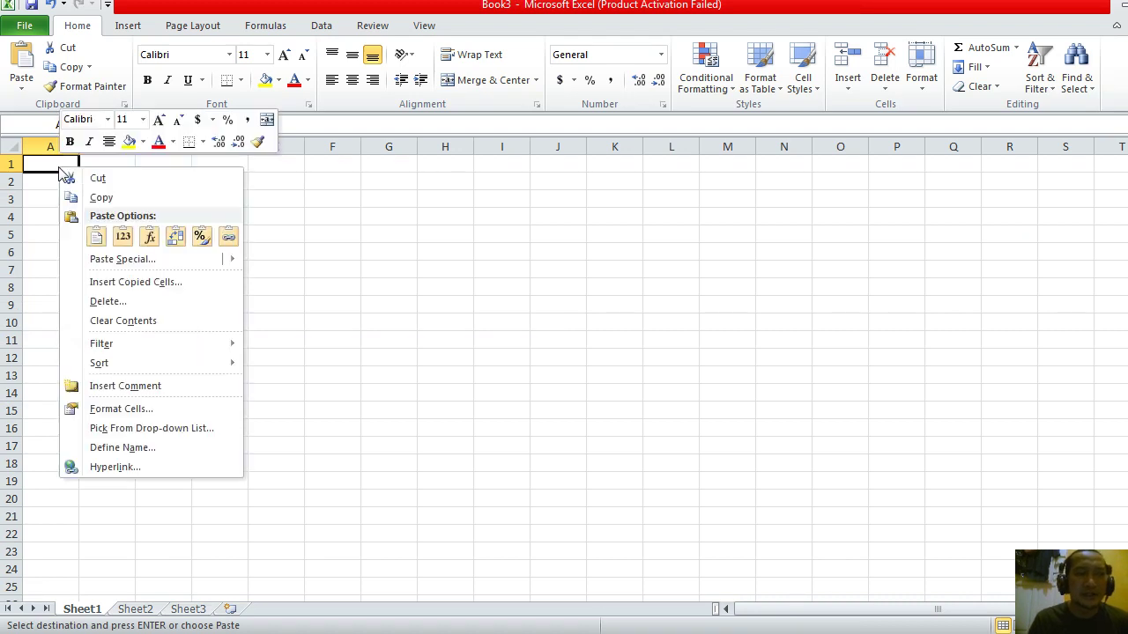
pyautogui.click(143, 259)
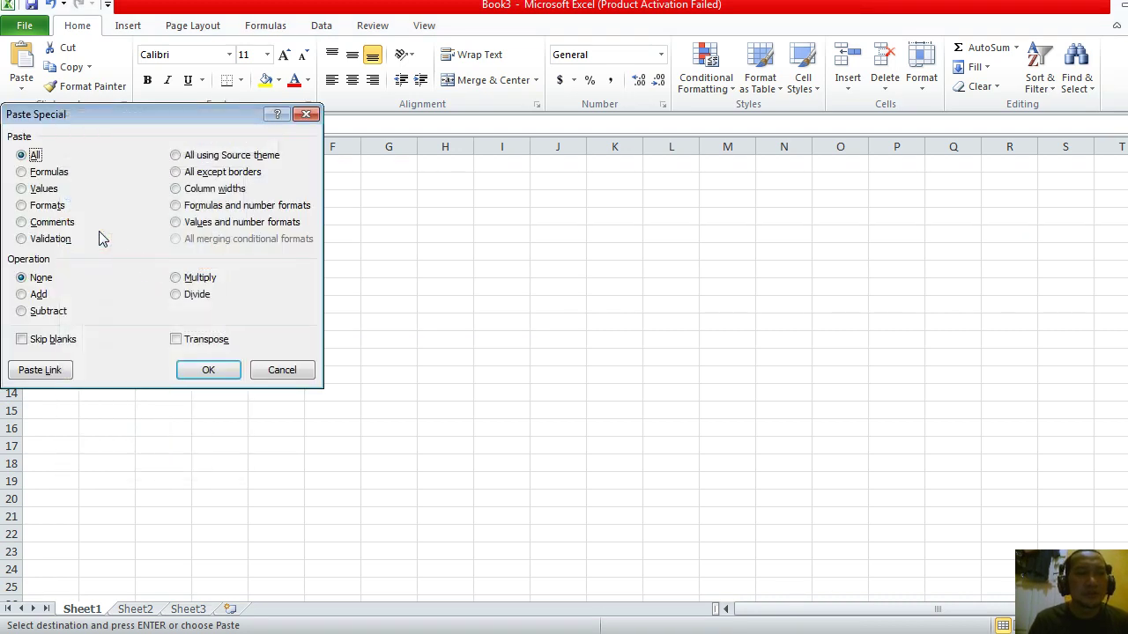
pyautogui.click(42, 187)
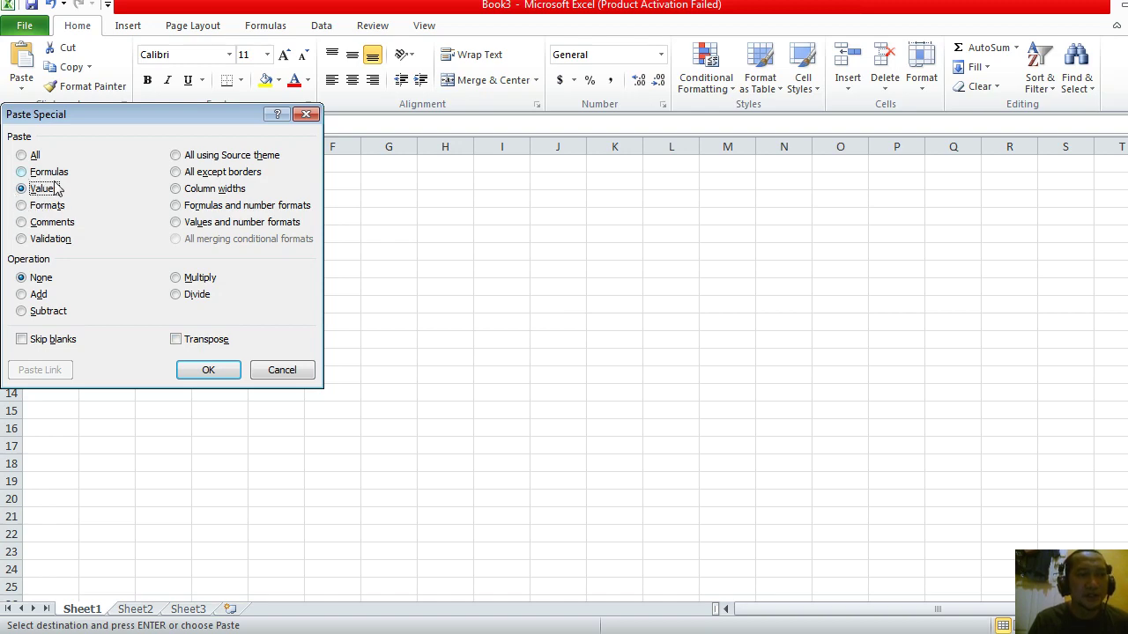
pyautogui.click(220, 371)
# - Save the active sheet as MODERASI_1 in CSV (Comma delimited) format in Amos row data, replacing the existing file
pyautogui.press('F12')
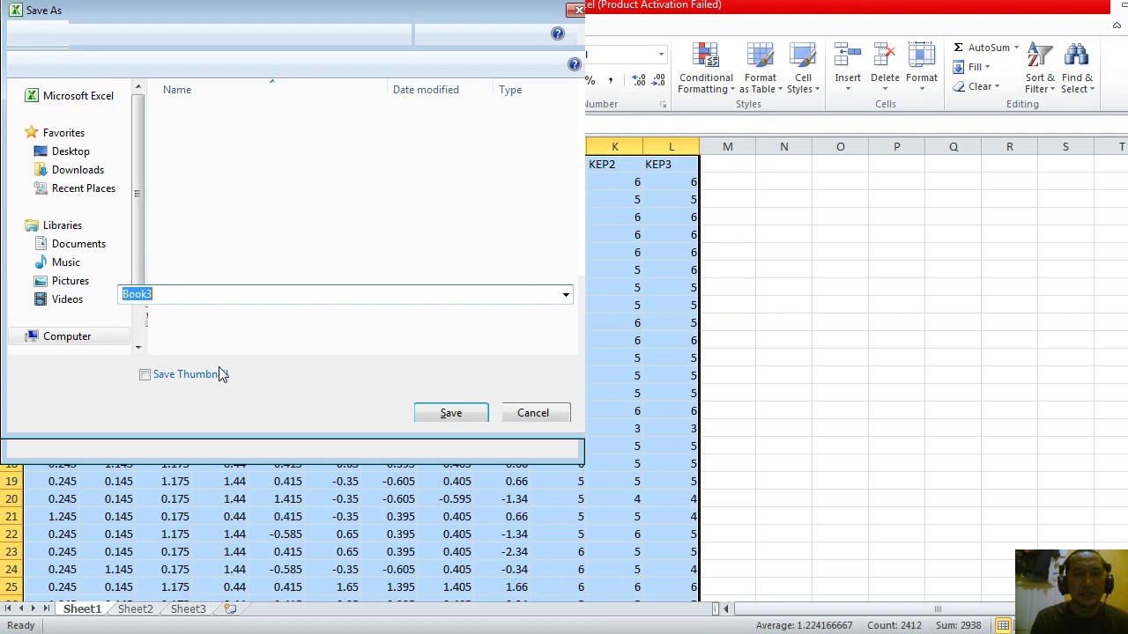
pyautogui.write('MODERS')
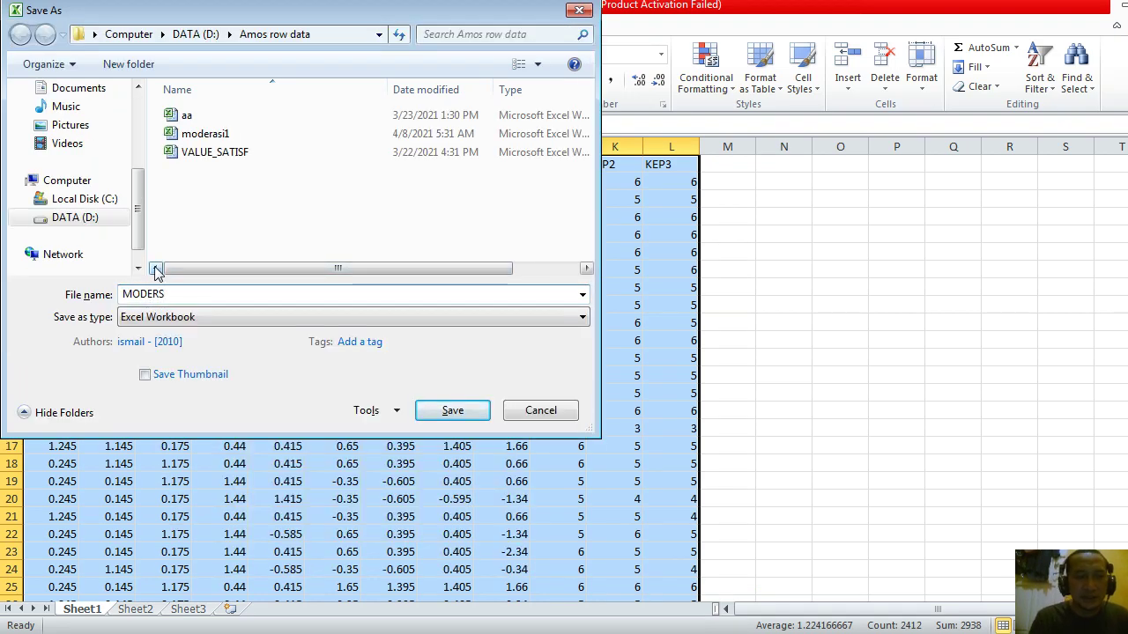
pyautogui.press('BackSpace')
pyautogui.write('ASI_1')
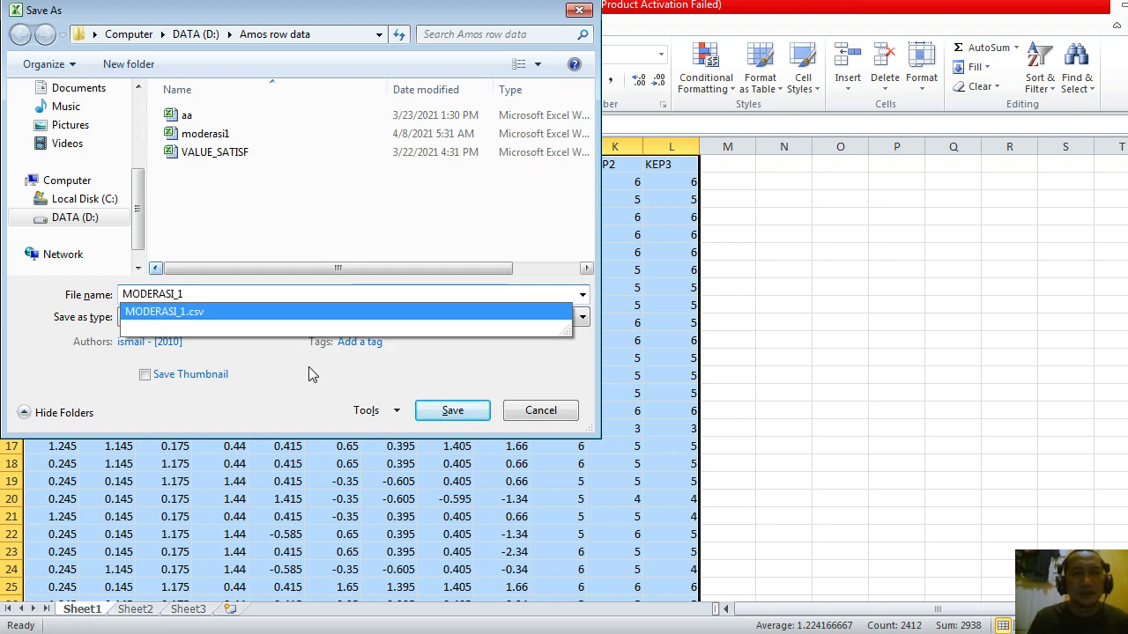
pyautogui.click(299, 380)
pyautogui.click(255, 318)
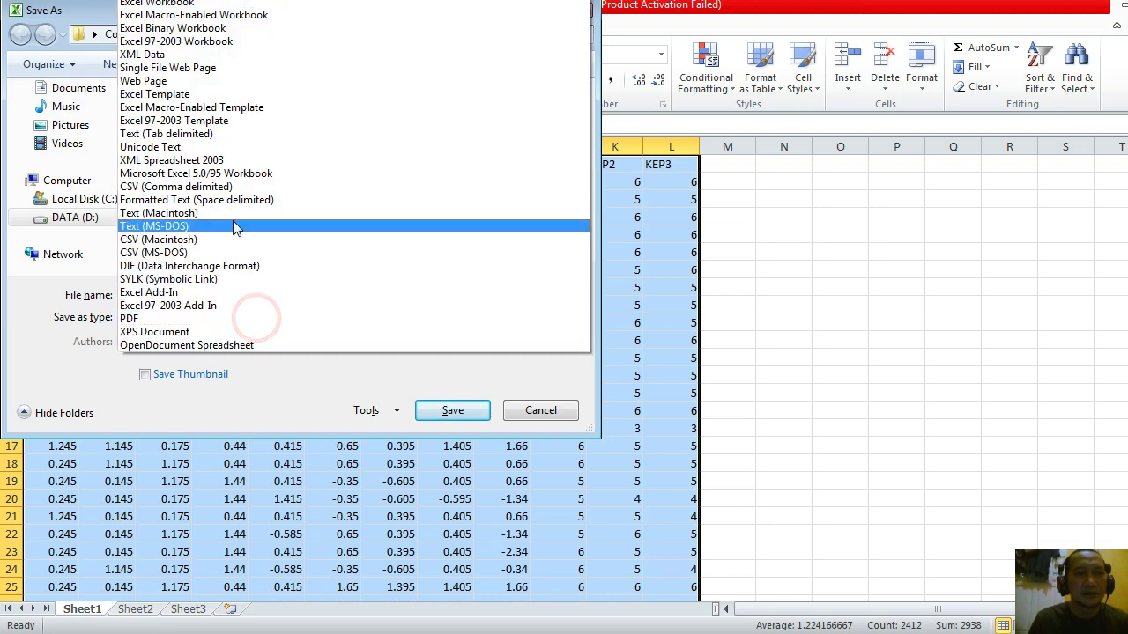
pyautogui.click(215, 188)
pyautogui.click(453, 388)
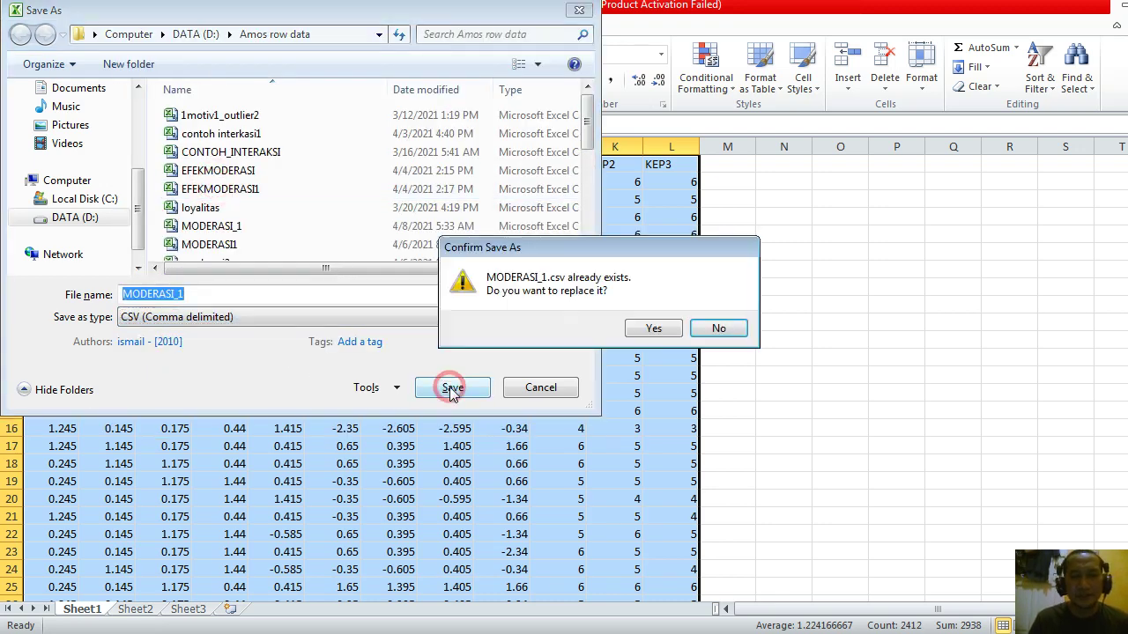
pyautogui.click(653, 326)
pyautogui.click(571, 377)
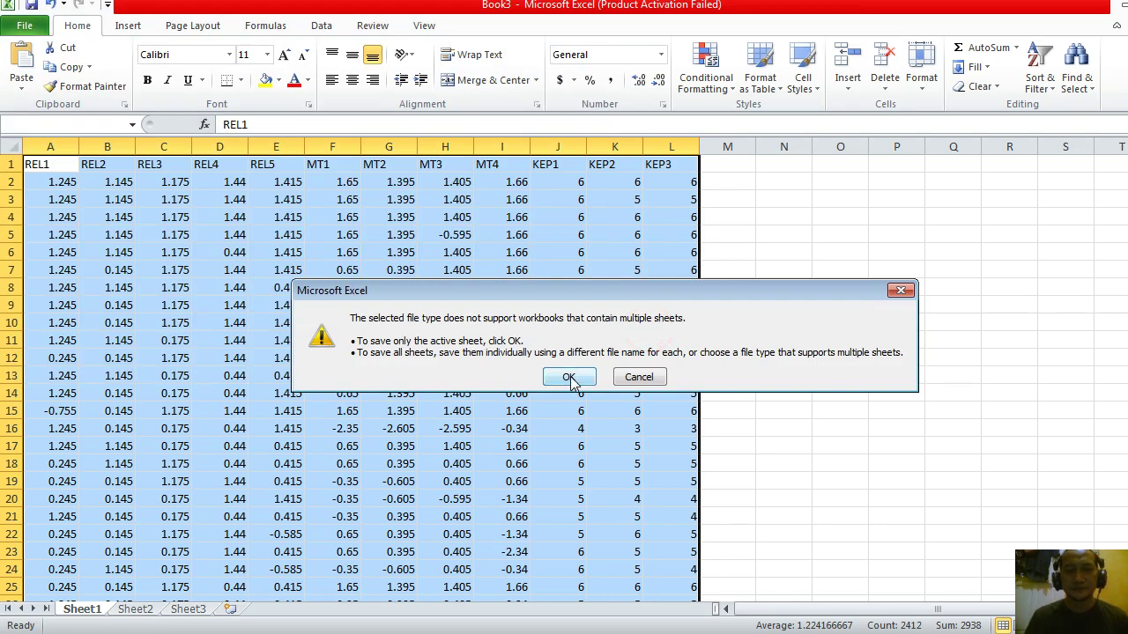
pyautogui.press('Return')
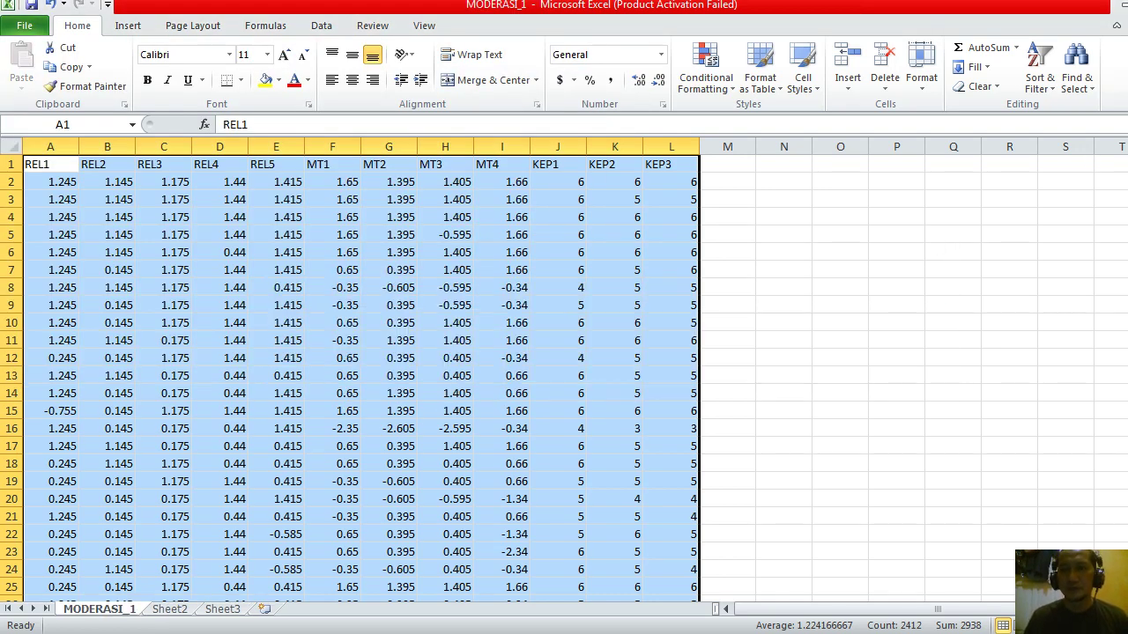
# - Close the MODERASI_1 workbook, saving its changes
pyautogui.hotkey('ctrl', 'w')
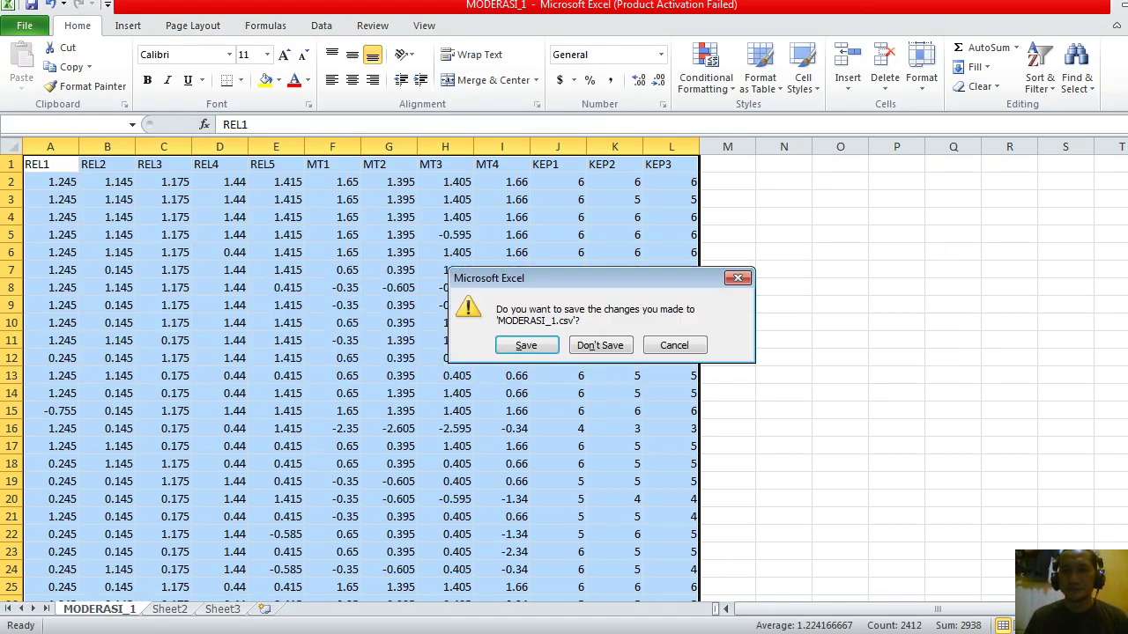
pyautogui.click(526, 350)
pyautogui.click(536, 382)
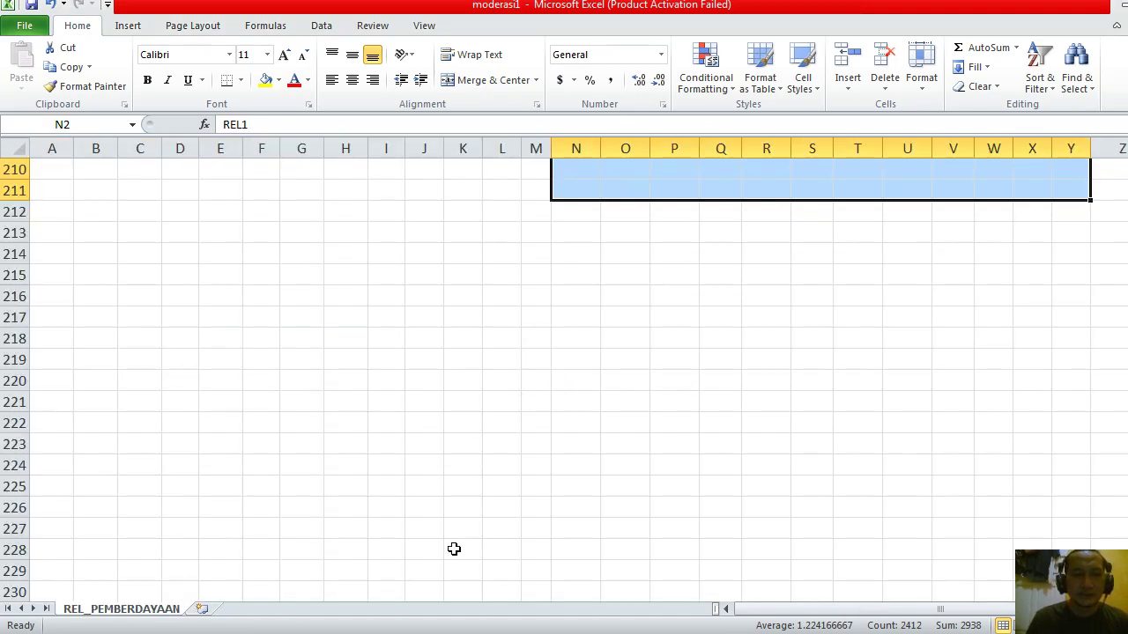
# - Switch to Amos and assign MODERASI_1.csv from Amos row data as the data file for Group number 1
pyautogui.hotkey('alt', 'Tab')
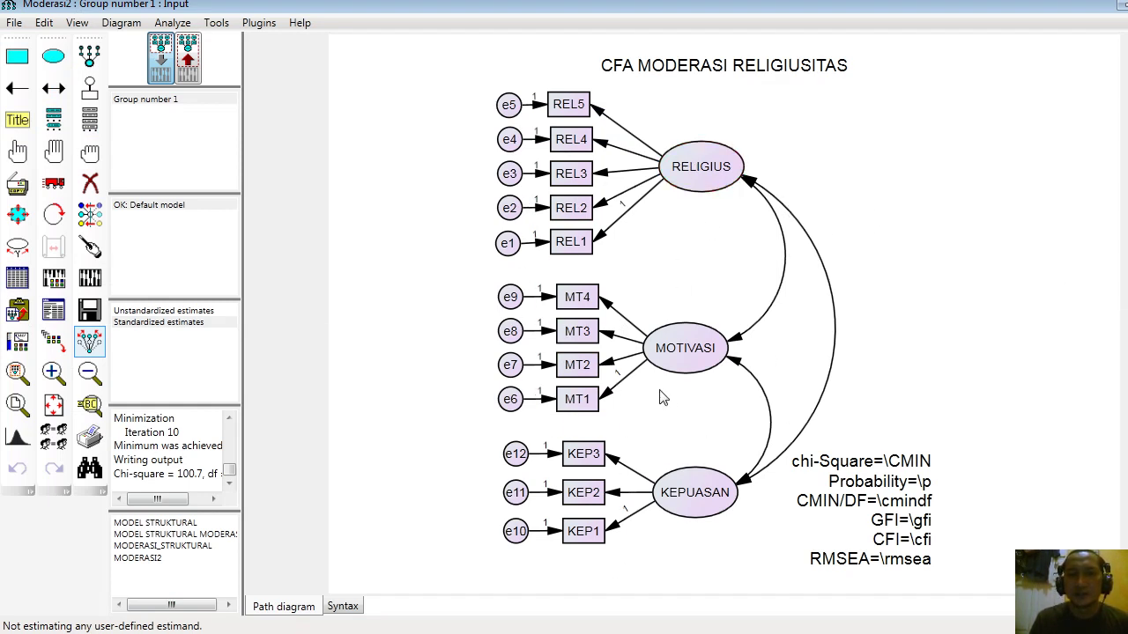
pyautogui.click(17, 278)
pyautogui.click(506, 342)
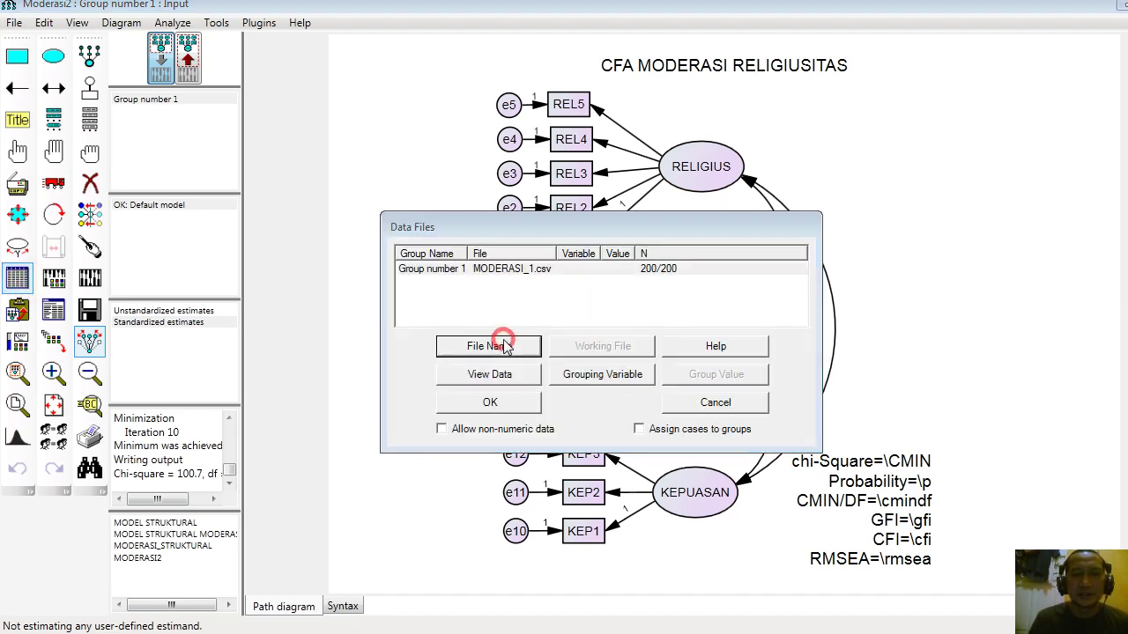
pyautogui.click(600, 366)
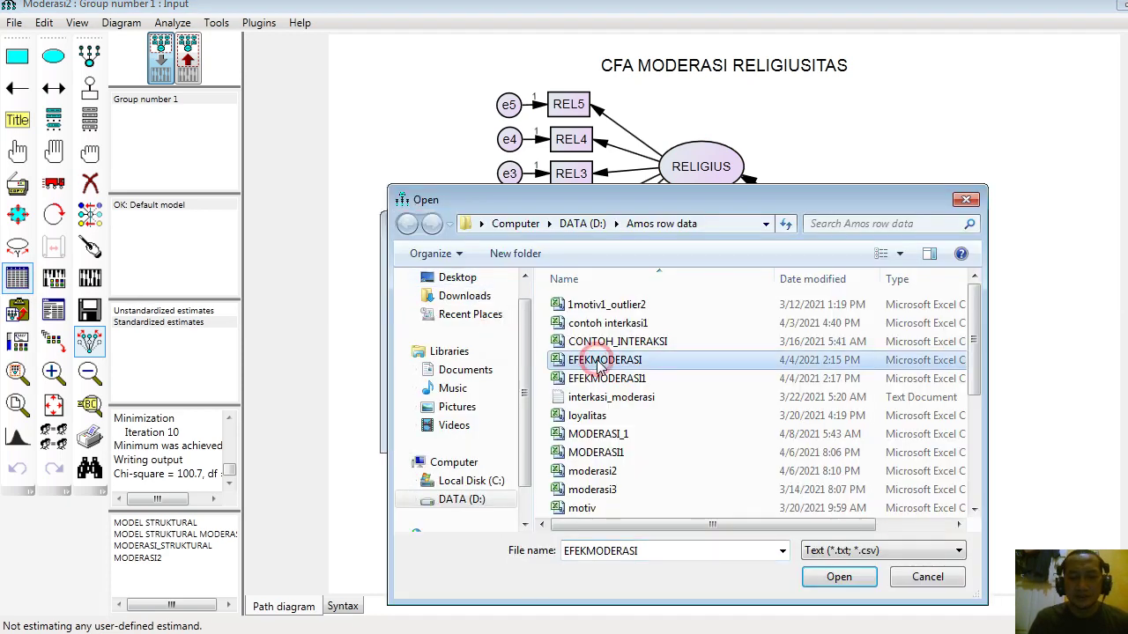
pyautogui.press('m')
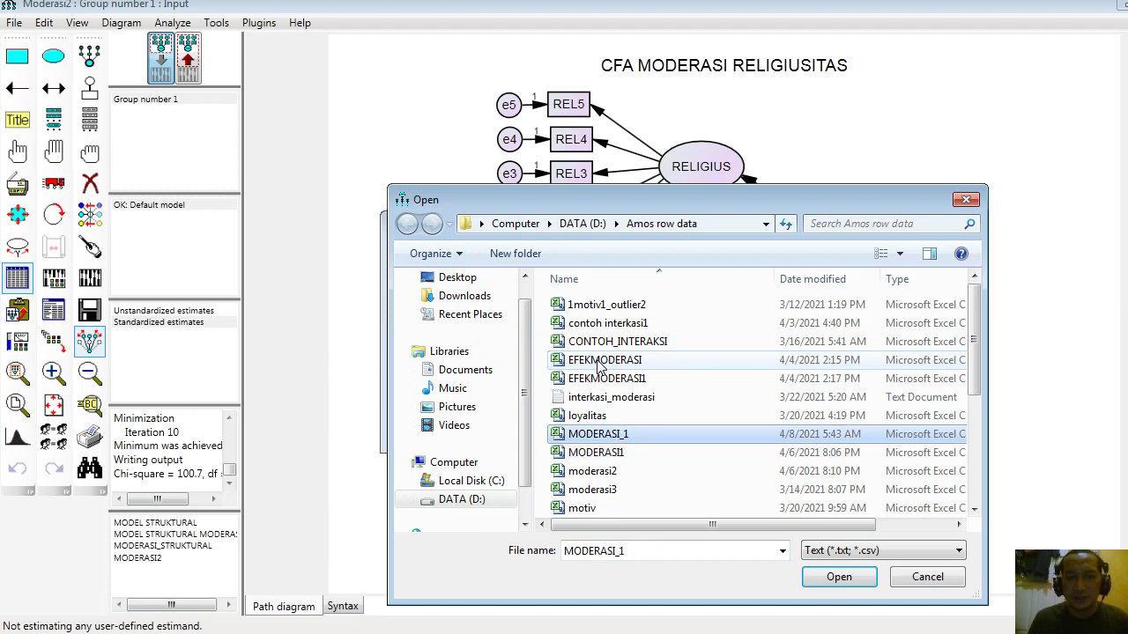
pyautogui.press('Return')
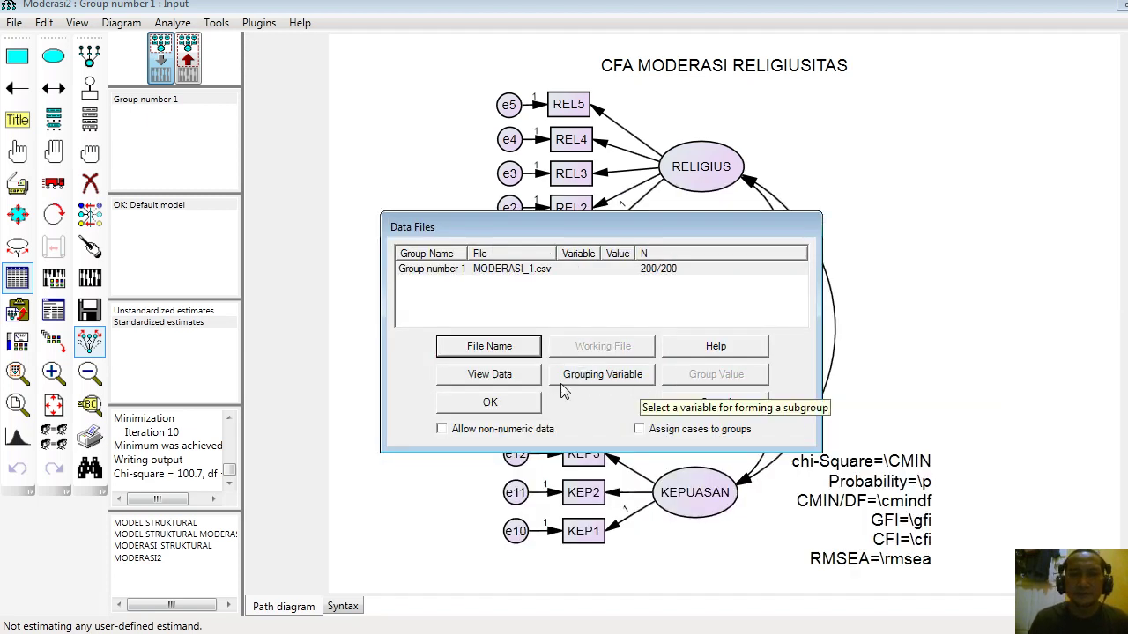
pyautogui.click(506, 404)
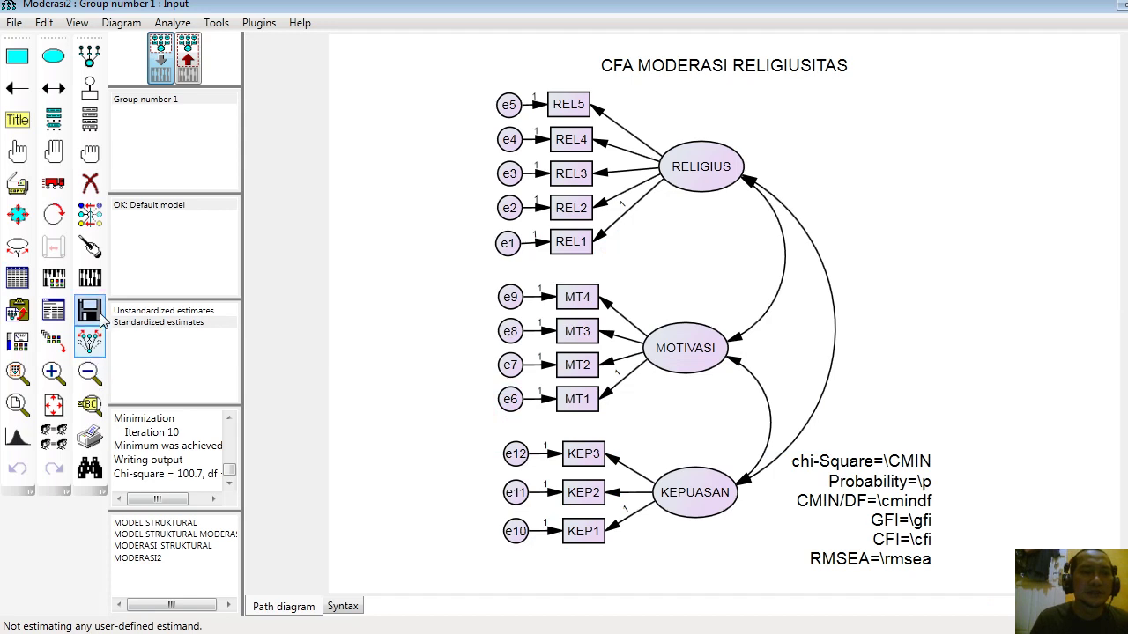
# - Check the output options in the analysis properties, leaving them as they are
pyautogui.click(76, 23)
pyautogui.click(124, 69)
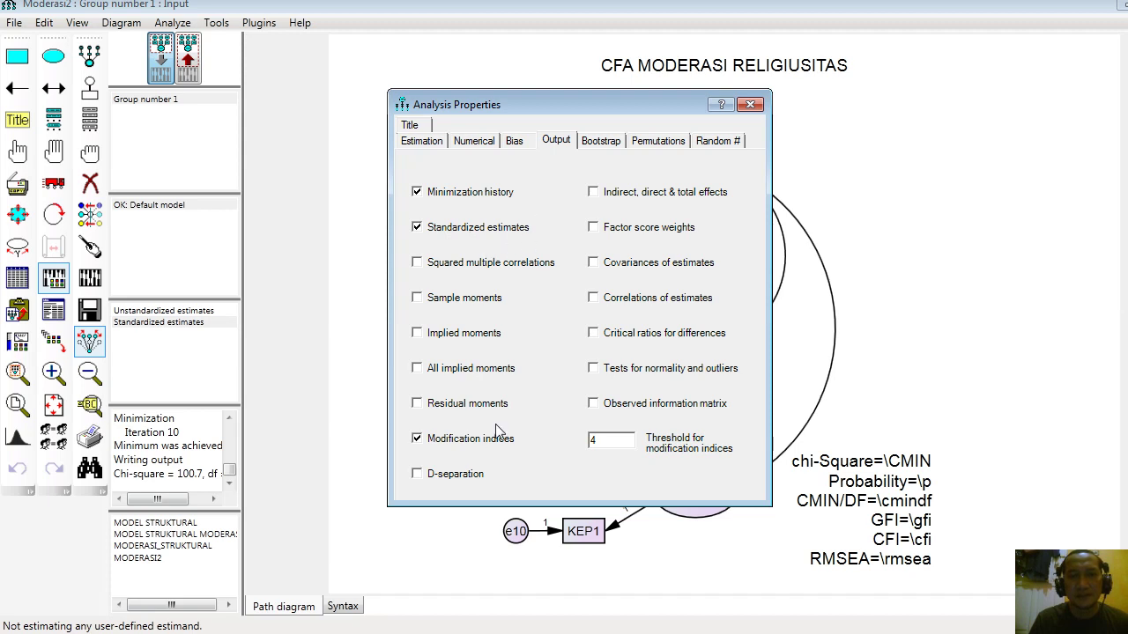
pyautogui.click(750, 104)
# - Calculate the model estimates and show the standardized estimates on the path diagram
pyautogui.click(94, 280)
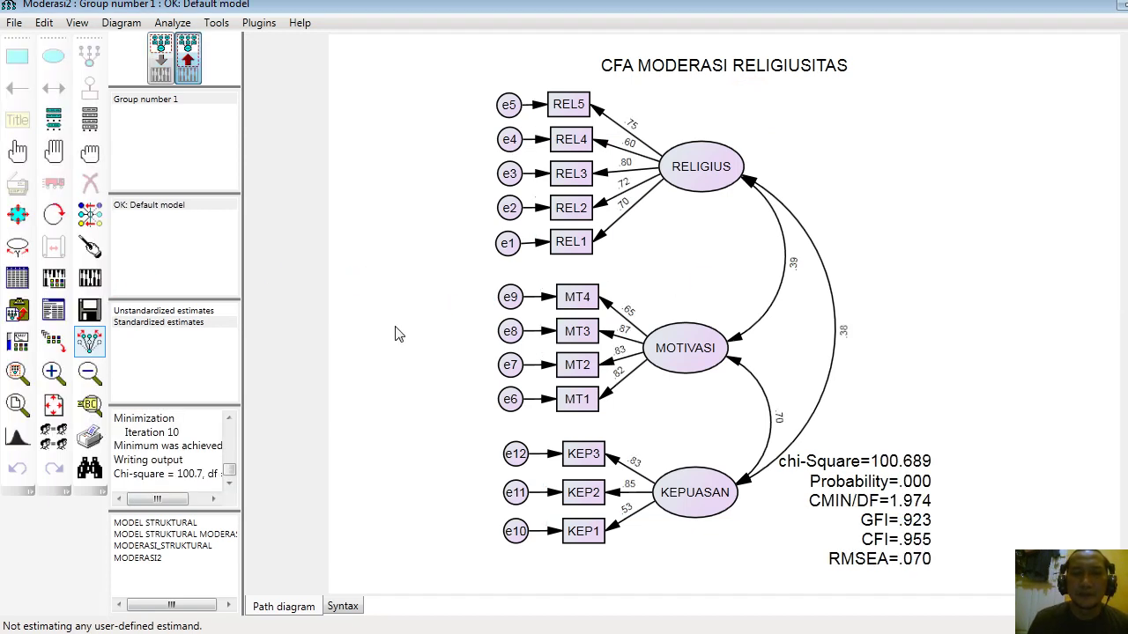
pyautogui.click(187, 323)
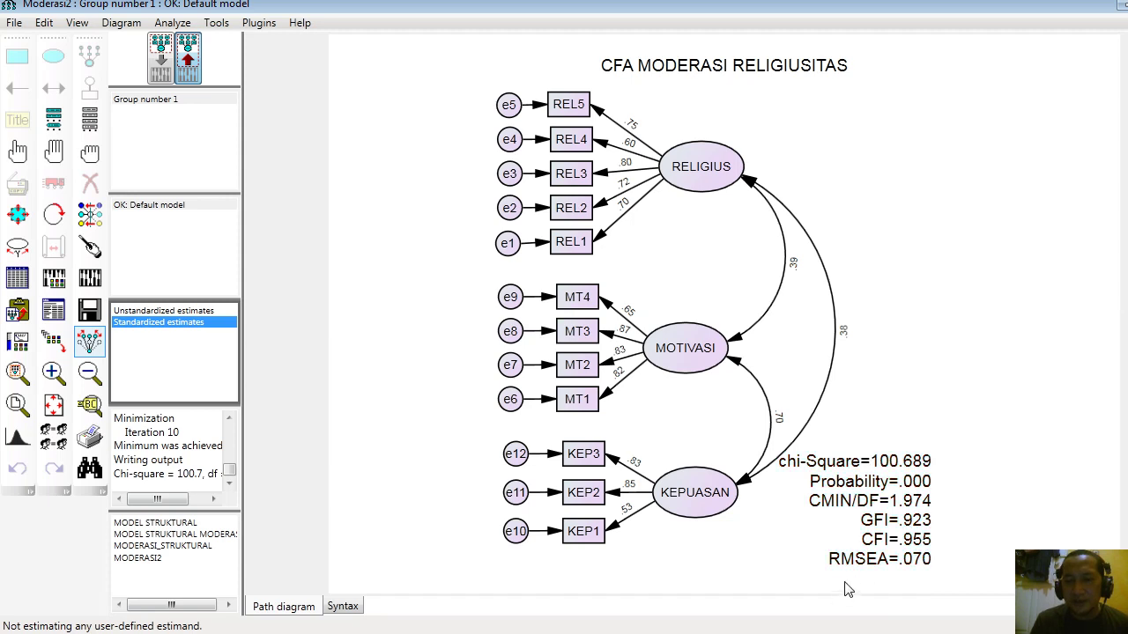
# - Open the text output and review the Estimates tables, including the regression weights, standardized regression weights and covariances
pyautogui.click(77, 23)
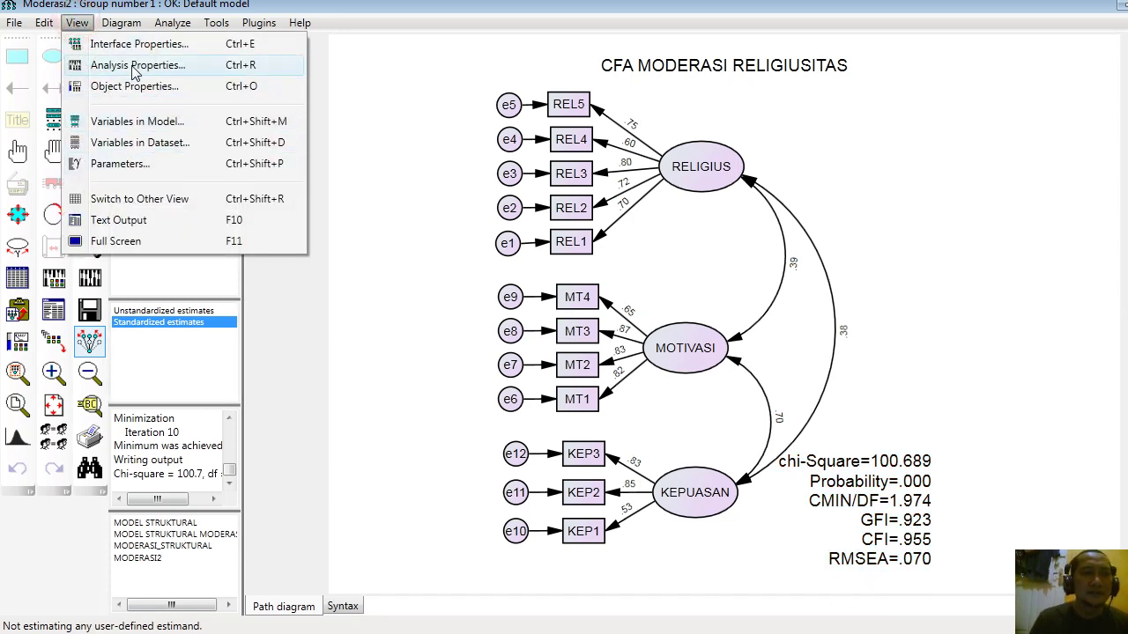
pyautogui.click(132, 219)
pyautogui.click(78, 149)
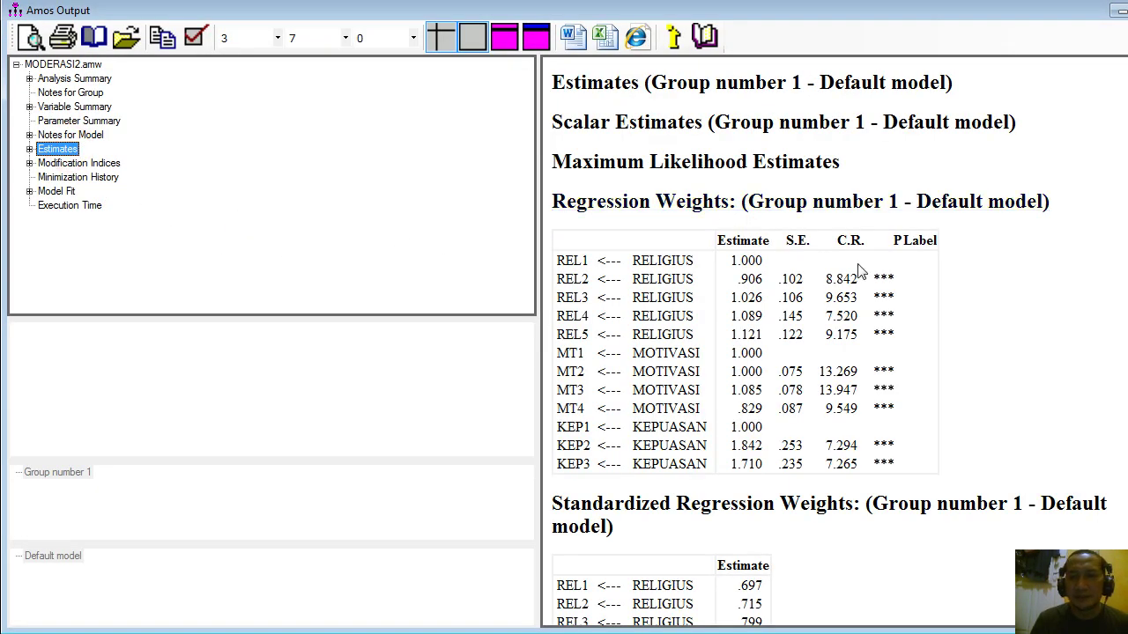
pyautogui.scroll(-3, 1124, 205)
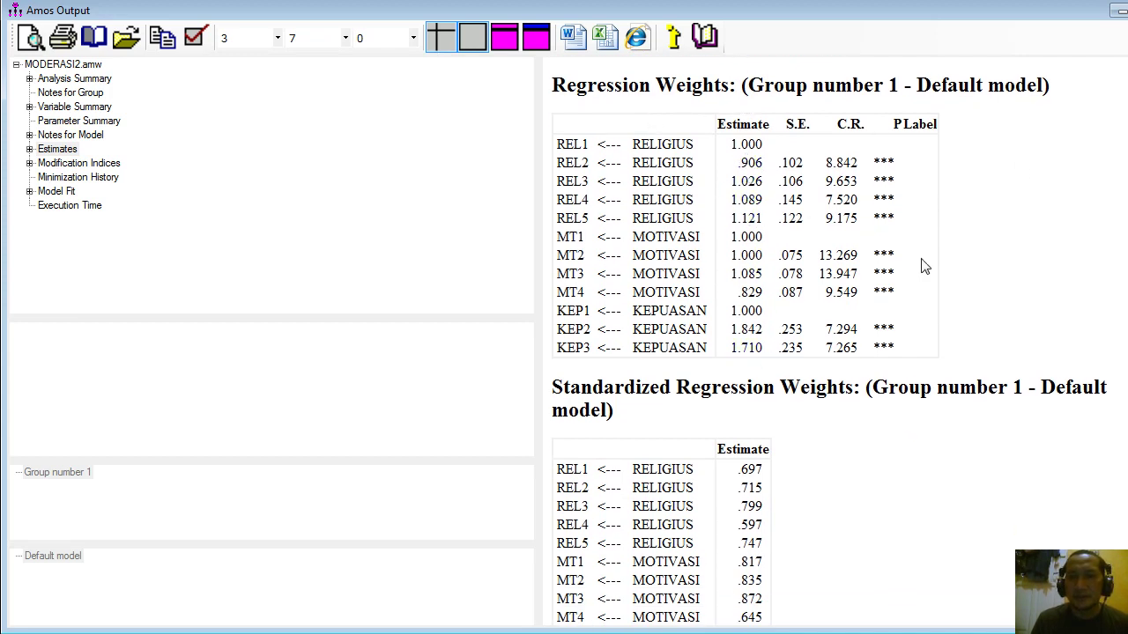
pyautogui.scroll(-6, 829, 341)
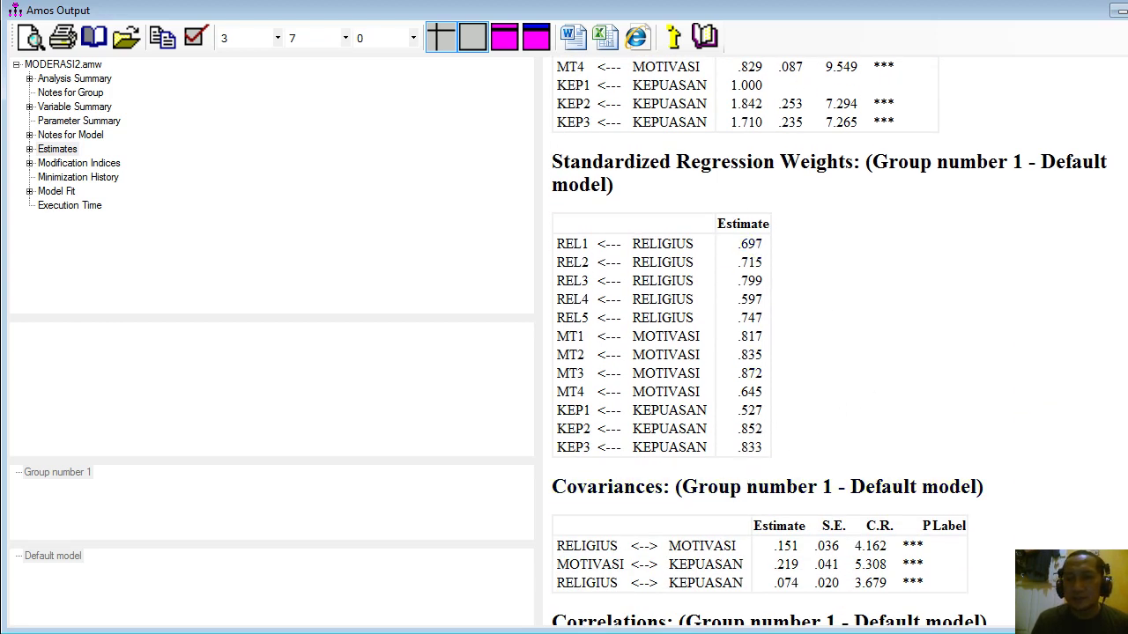
pyautogui.scroll(-8, 769, 344)
pyautogui.scroll(12, 769, 344)
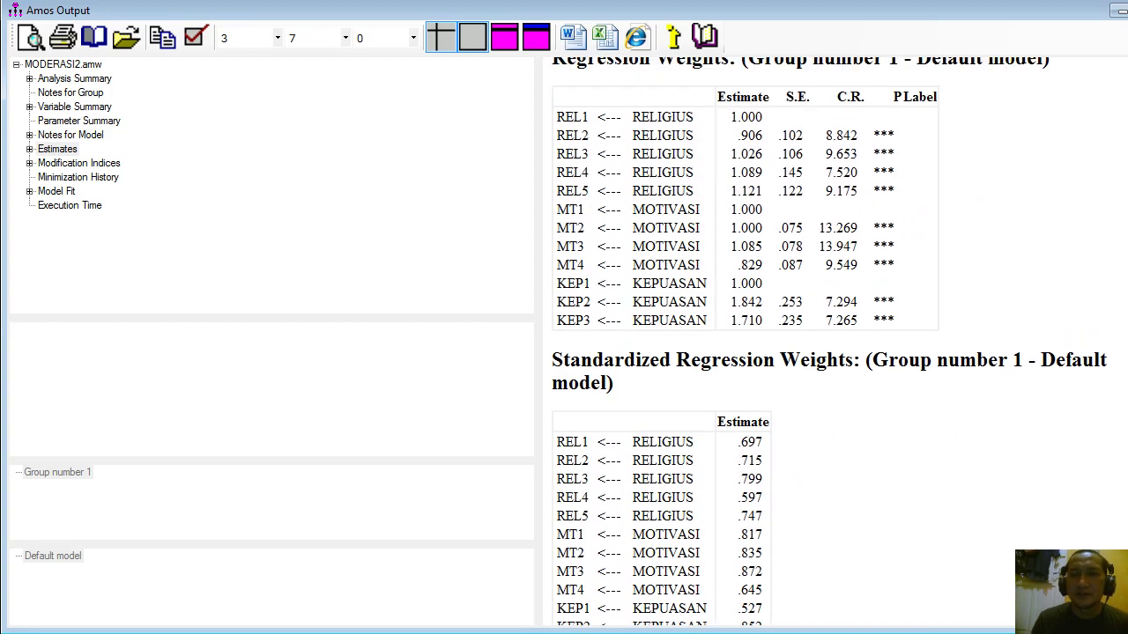
pyautogui.scroll(3, 769, 344)
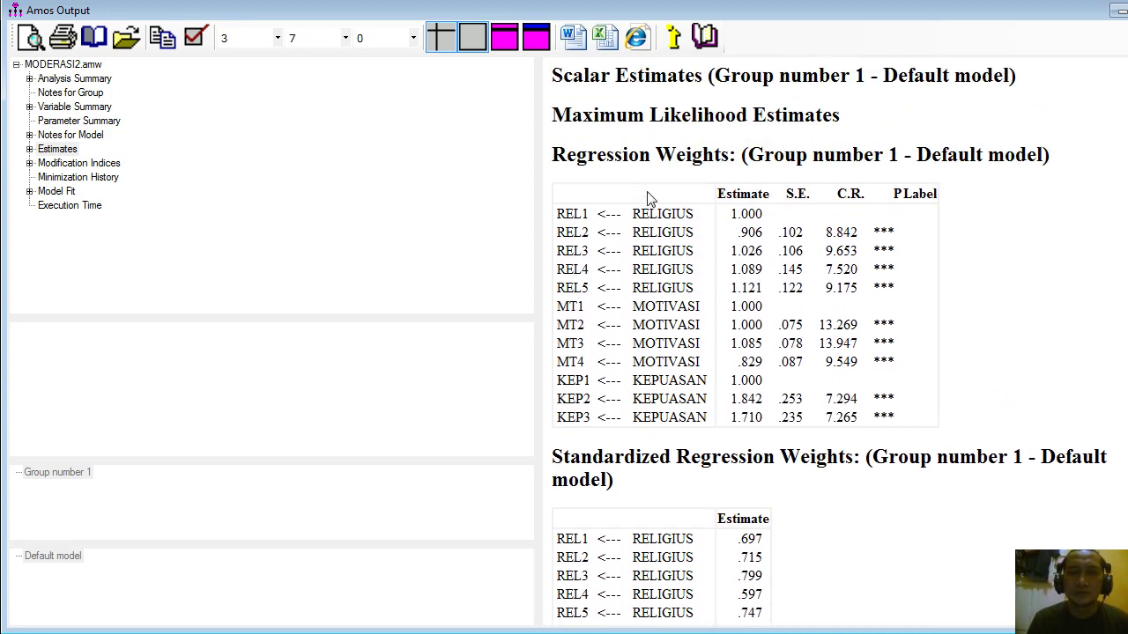
# - Copy the whole Regression Weights table from the Amos output and switch to the MANUAL MODERASI PING workbook in Excel
pyautogui.moveTo(646, 193); pyautogui.dragTo(909, 417)
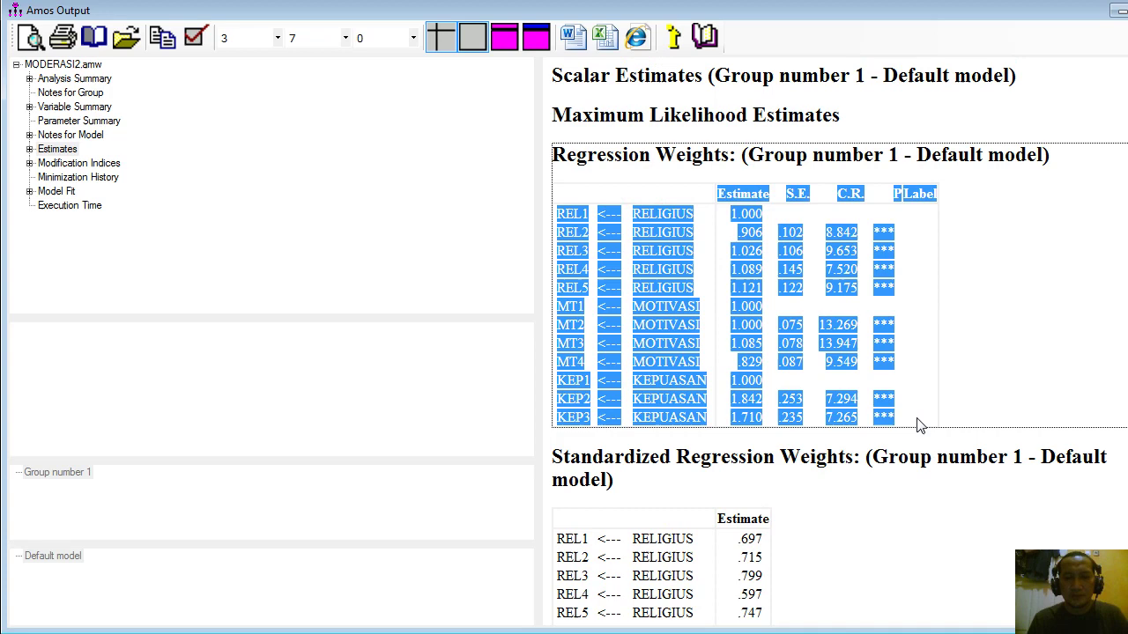
pyautogui.click(380, 626)
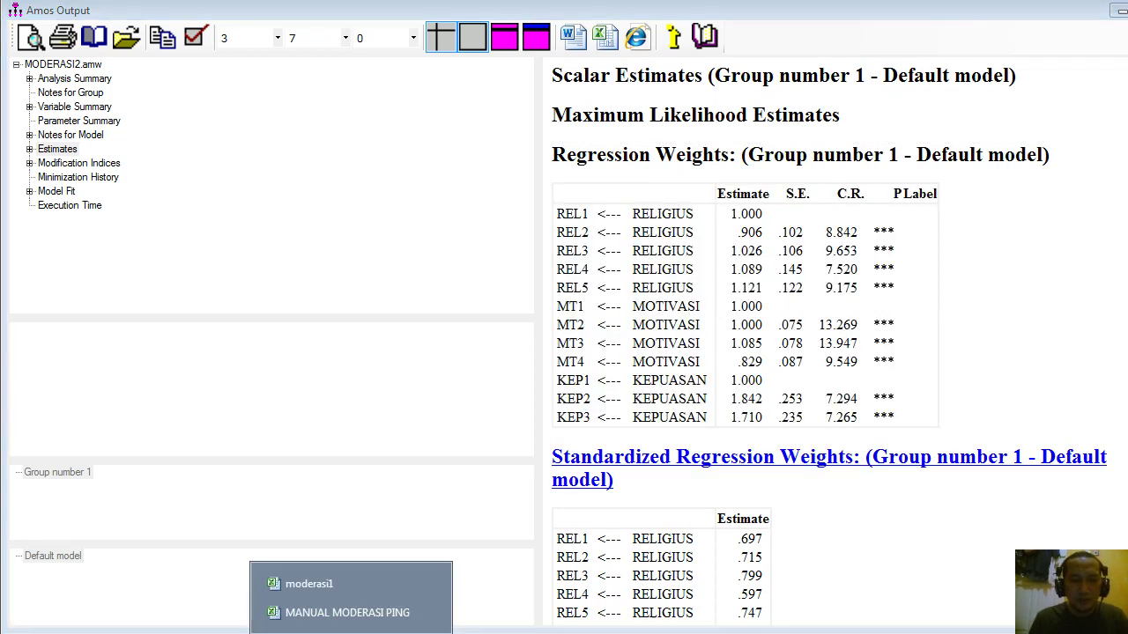
pyautogui.click(379, 614)
# - Switch to the MODERASI 2 slide show in PowerPoint and go back to the Ping (1995) data-processing and formula slides
pyautogui.click(247, 633)
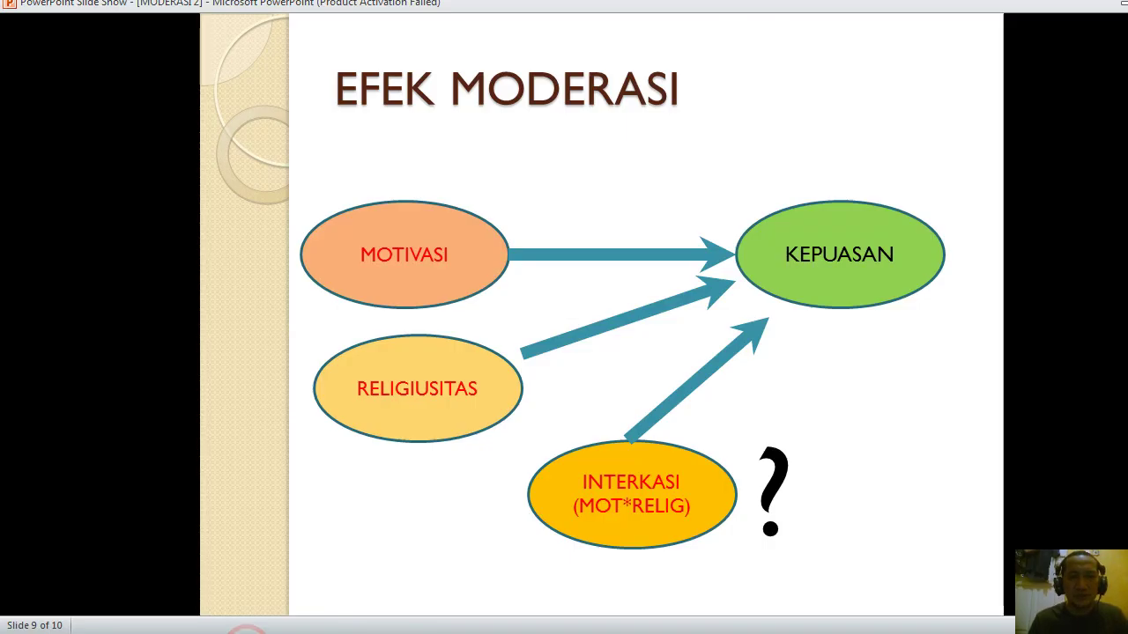
pyautogui.press('Left')
pyautogui.press('Left')
pyautogui.press('Left')
pyautogui.press('Left')
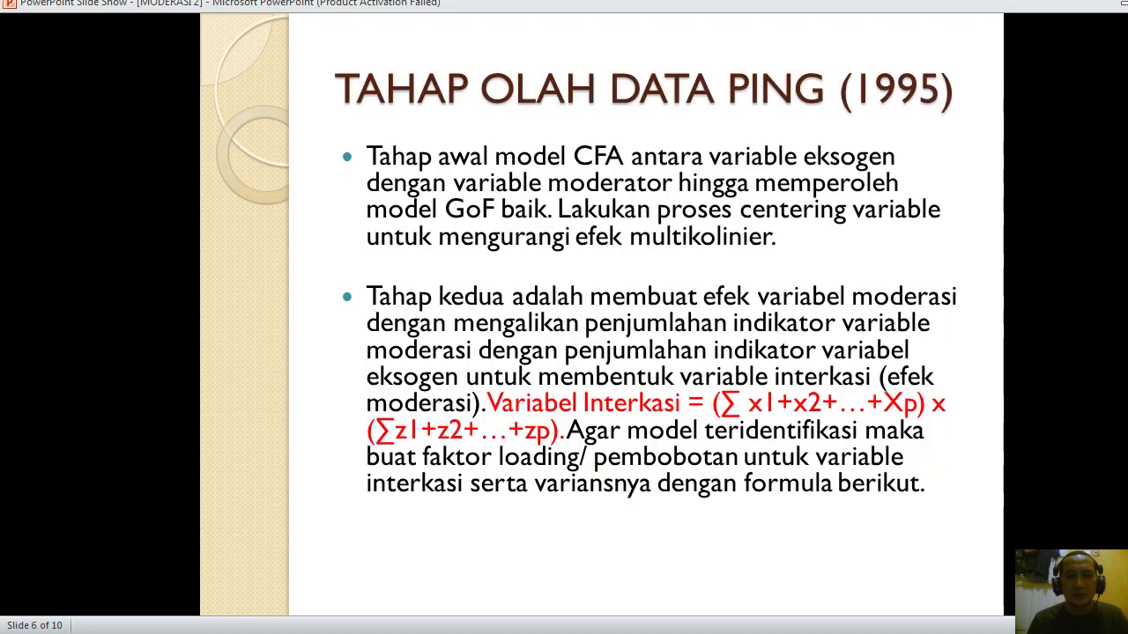
# - Switch to the MANUAL MODERASI PING workbook in Excel and paste the Regression Weights table starting at cell L1
pyautogui.click(381, 627)
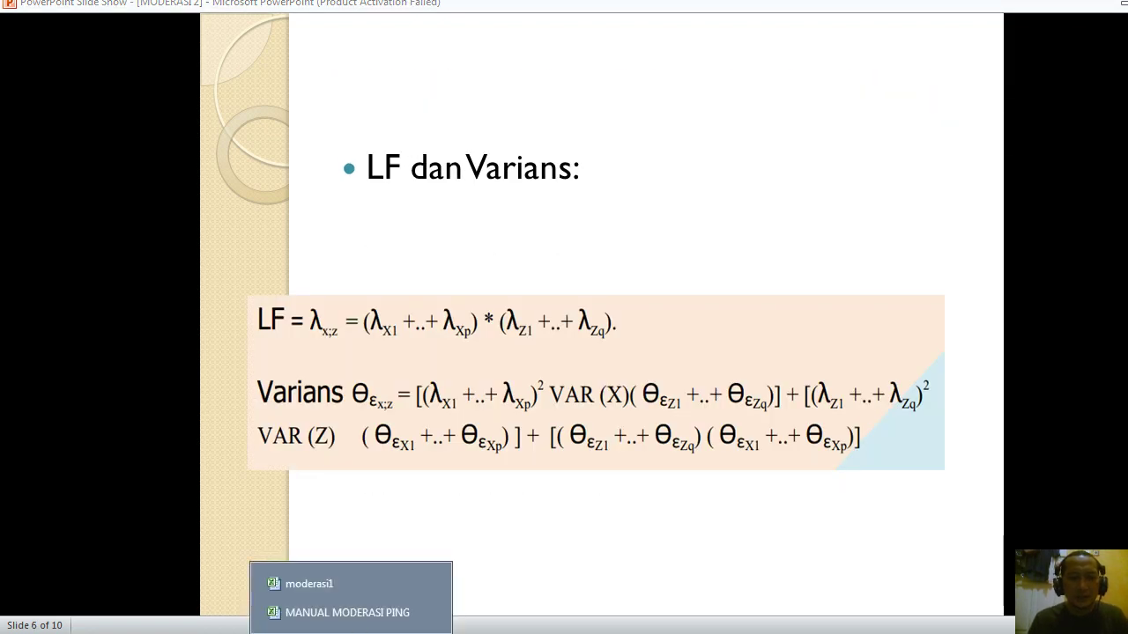
pyautogui.click(397, 613)
pyautogui.click(714, 188)
pyautogui.press('Up')
pyautogui.hotkey('ctrl', 'v')
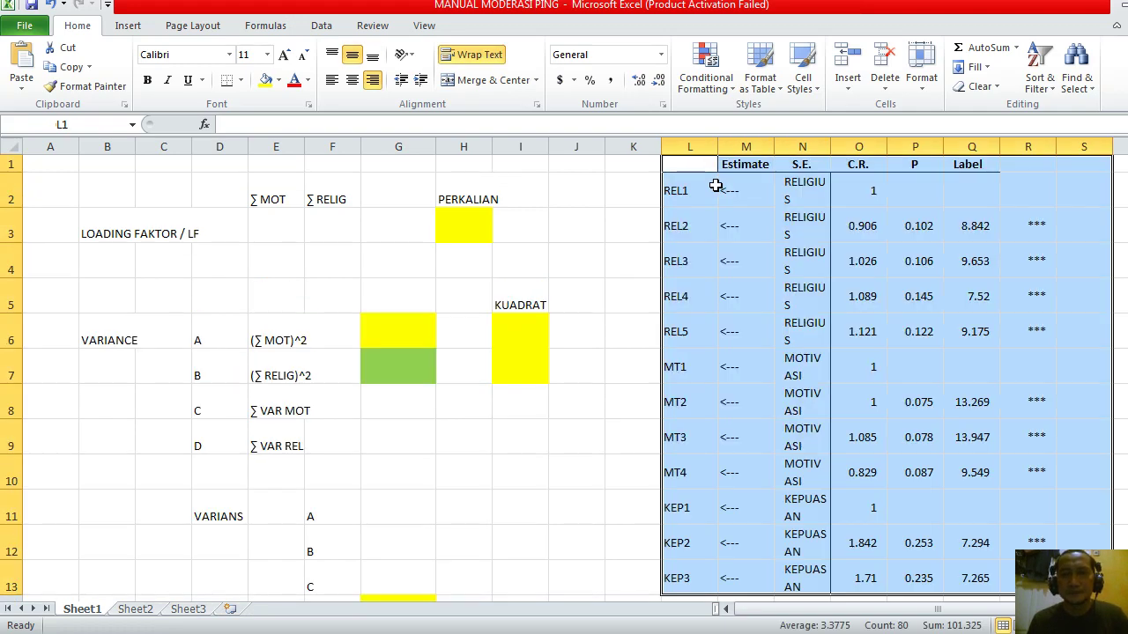
# - Move the headers Estimate through Label from M1:Q1 to start at O1, and clear the contents of columns P to S
pyautogui.press('Right')
pyautogui.hotkey('shift', 'Right')
pyautogui.hotkey('shift', 'Right')
pyautogui.hotkey('shift', 'Right')
pyautogui.hotkey('shift', 'Right')
pyautogui.hotkey('ctrl', 'x')
pyautogui.press('Right')
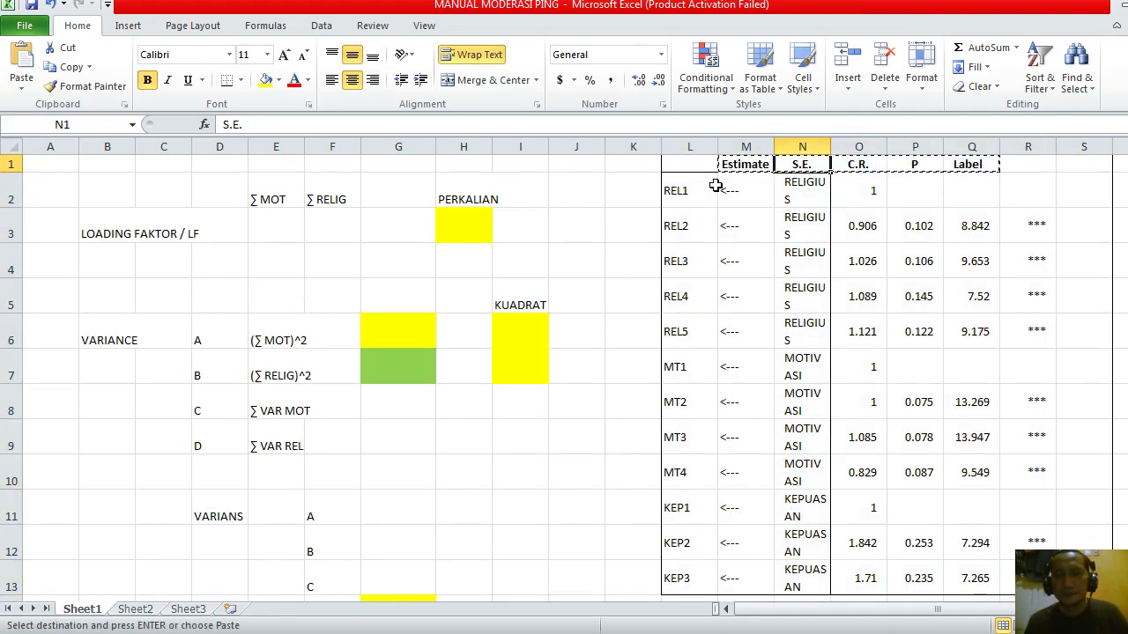
pyautogui.press('Right')
pyautogui.press('Return')
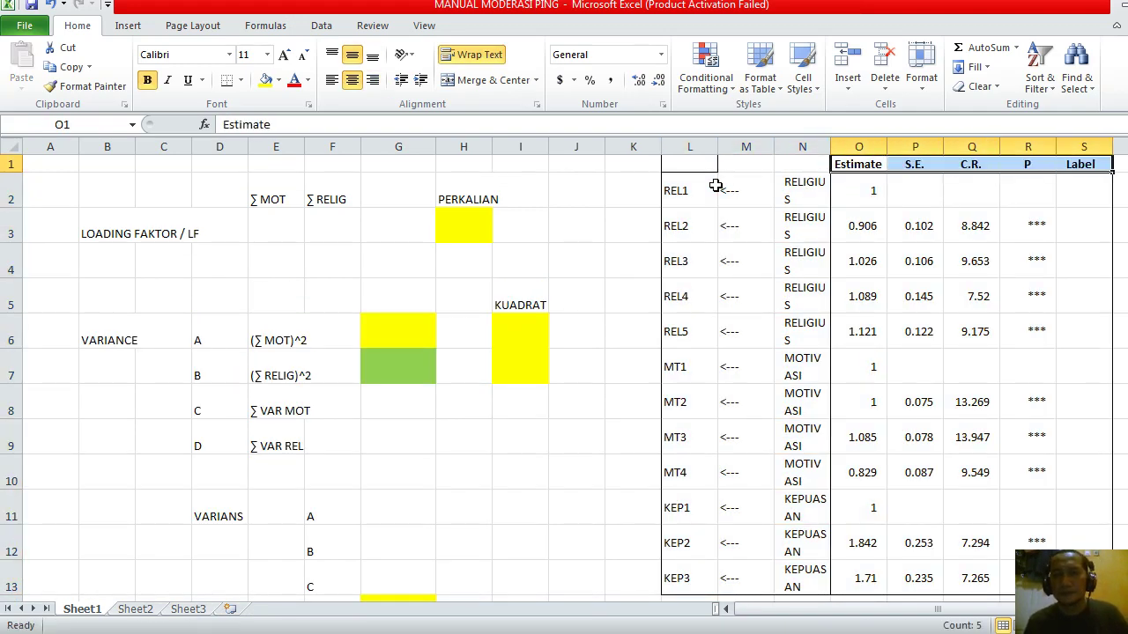
pyautogui.moveTo(915, 146); pyautogui.dragTo(1092, 141)
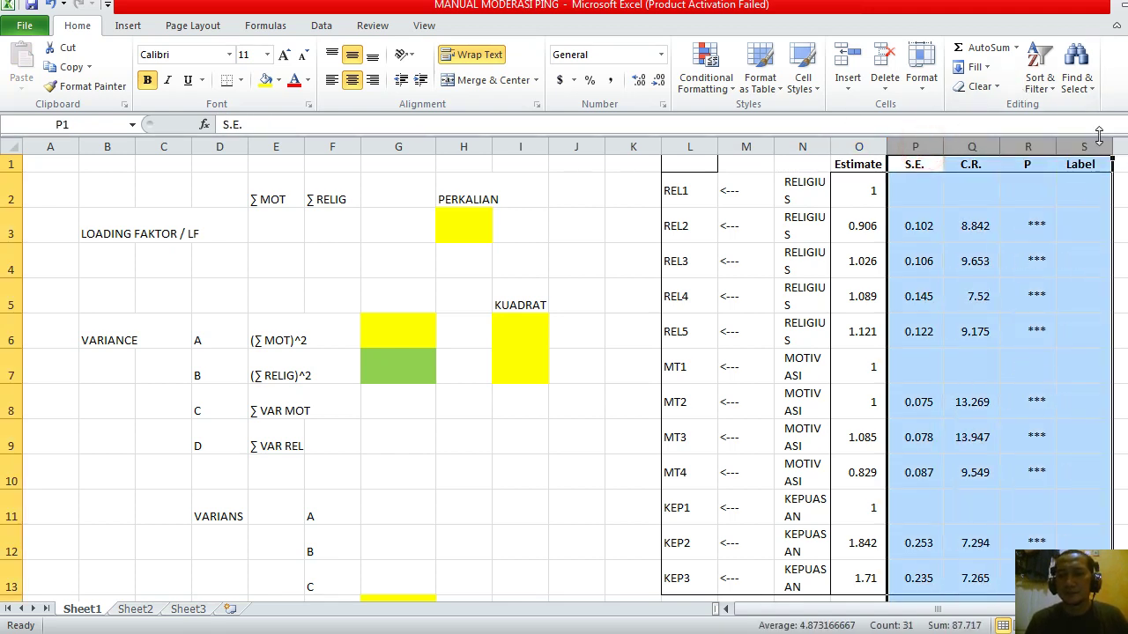
pyautogui.press('Delete')
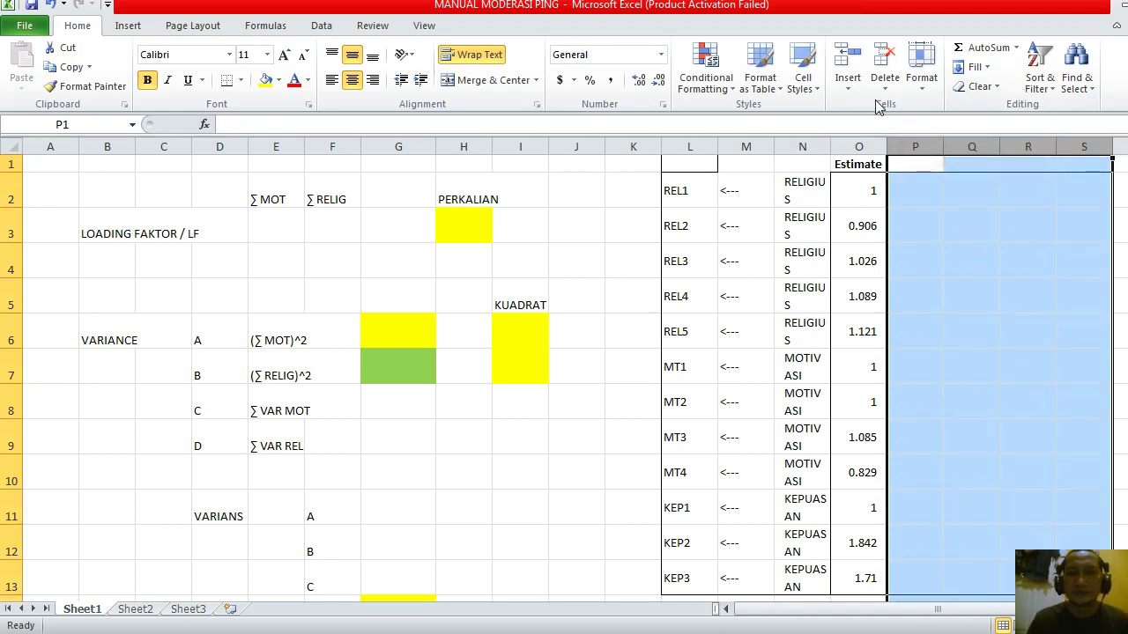
# - Widen column N so the construct names fit on one line, and reduce the height of all rows on the sheet
pyautogui.moveTo(830, 143); pyautogui.dragTo(886, 140)
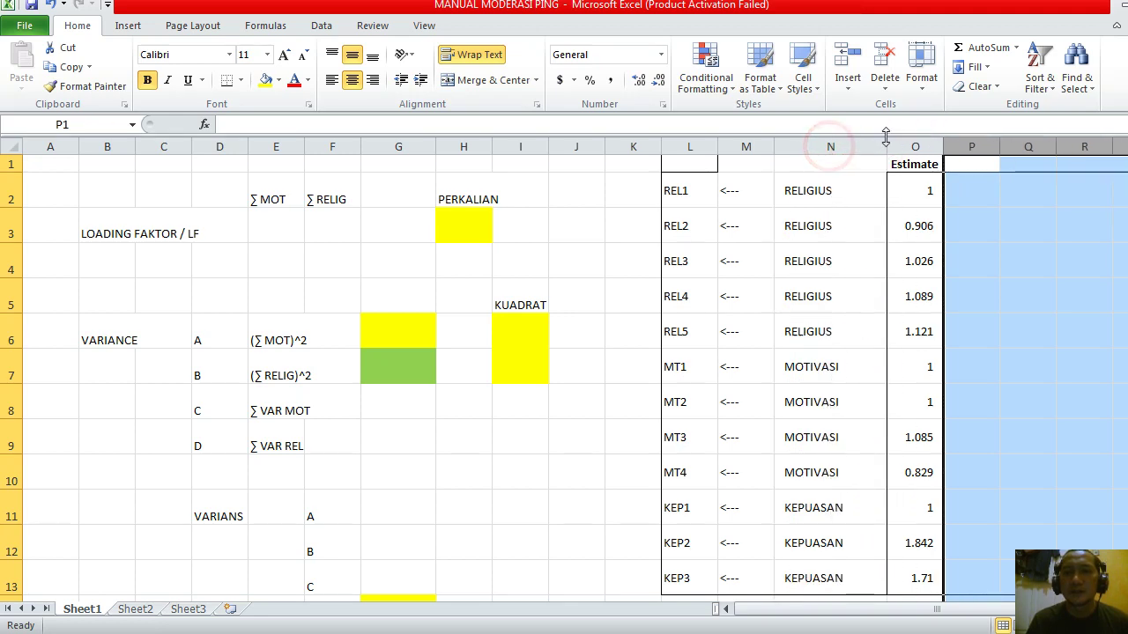
pyautogui.click(11, 147)
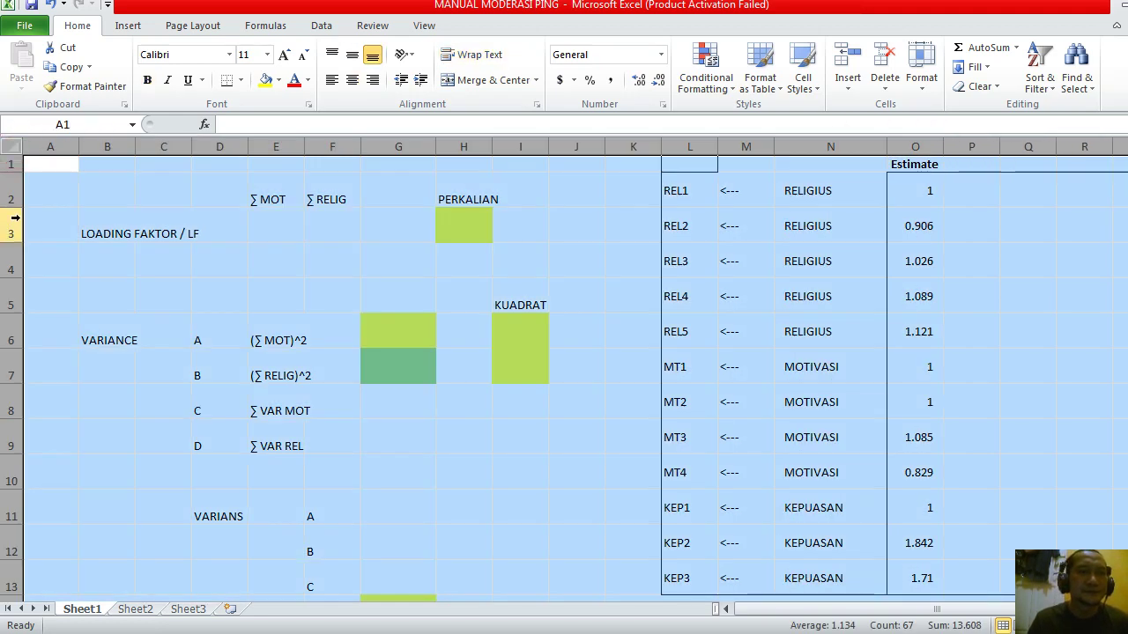
pyautogui.moveTo(19, 205); pyautogui.dragTo(19, 191)
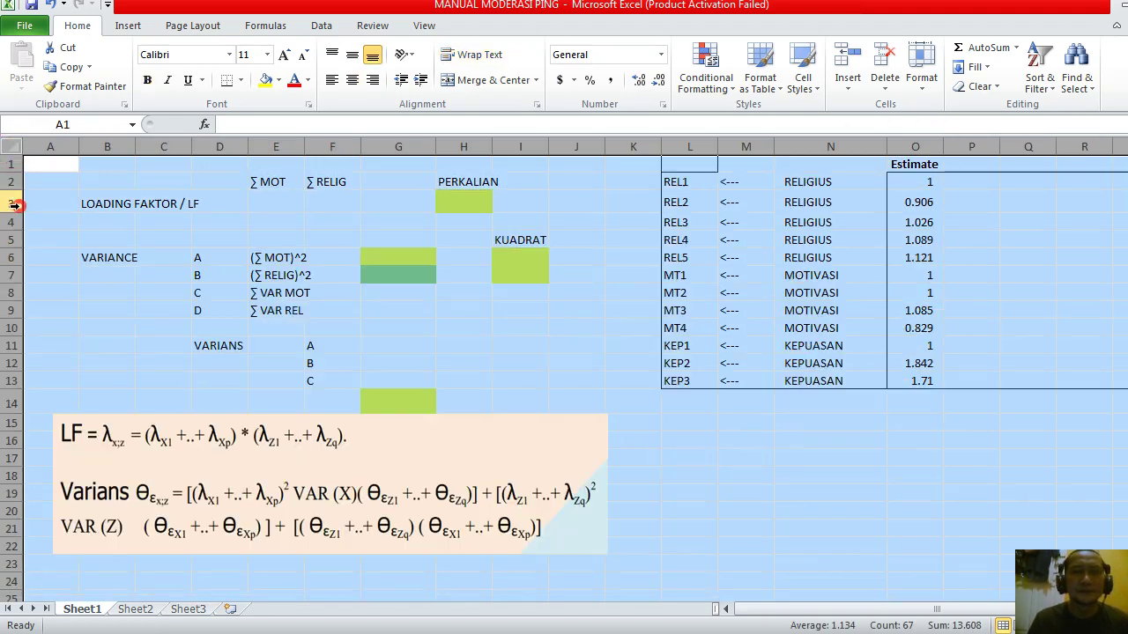
# - Sum the motivation loadings MT1 to MT4 (O7:O10) in cell E3 under ∑ MOT
pyautogui.click(276, 203)
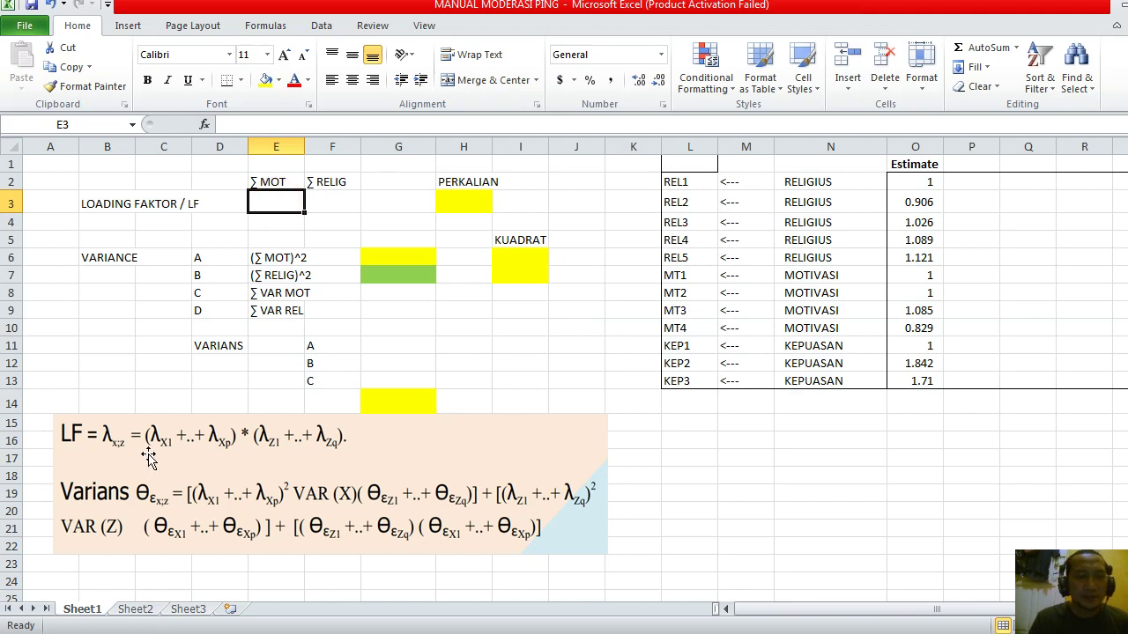
pyautogui.write('=')
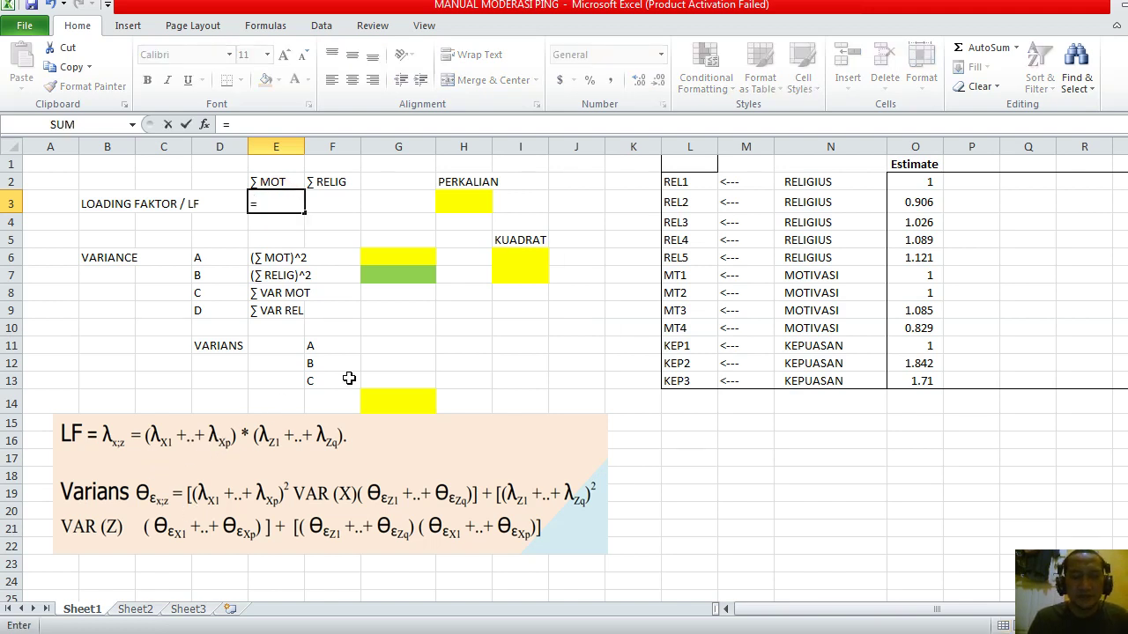
pyautogui.write('SUM(')
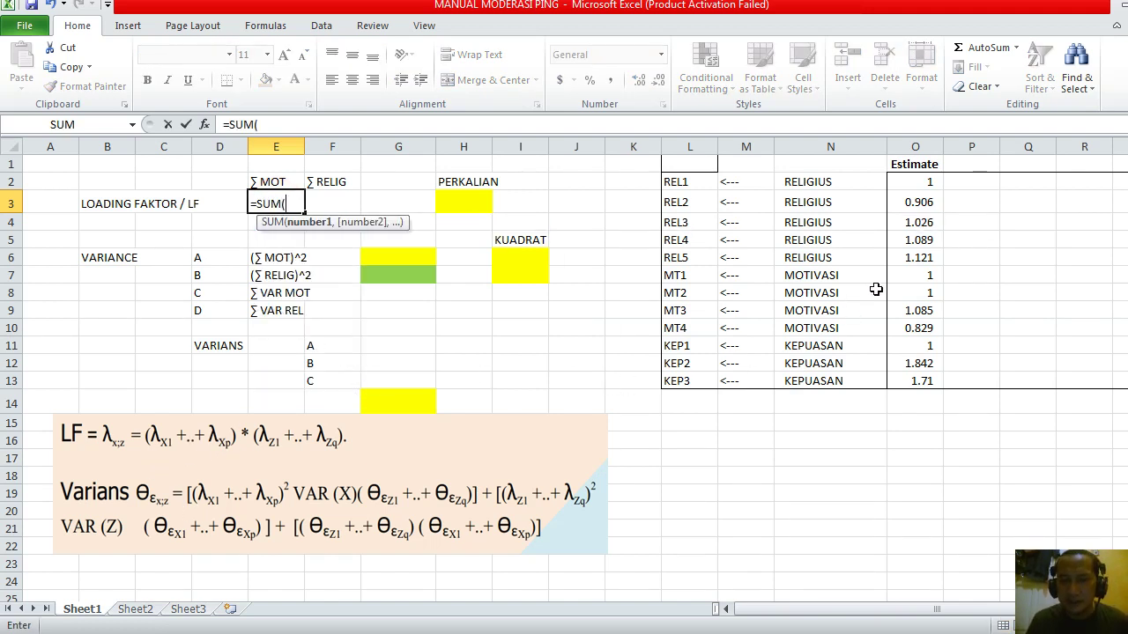
pyautogui.moveTo(905, 275); pyautogui.dragTo(916, 333)
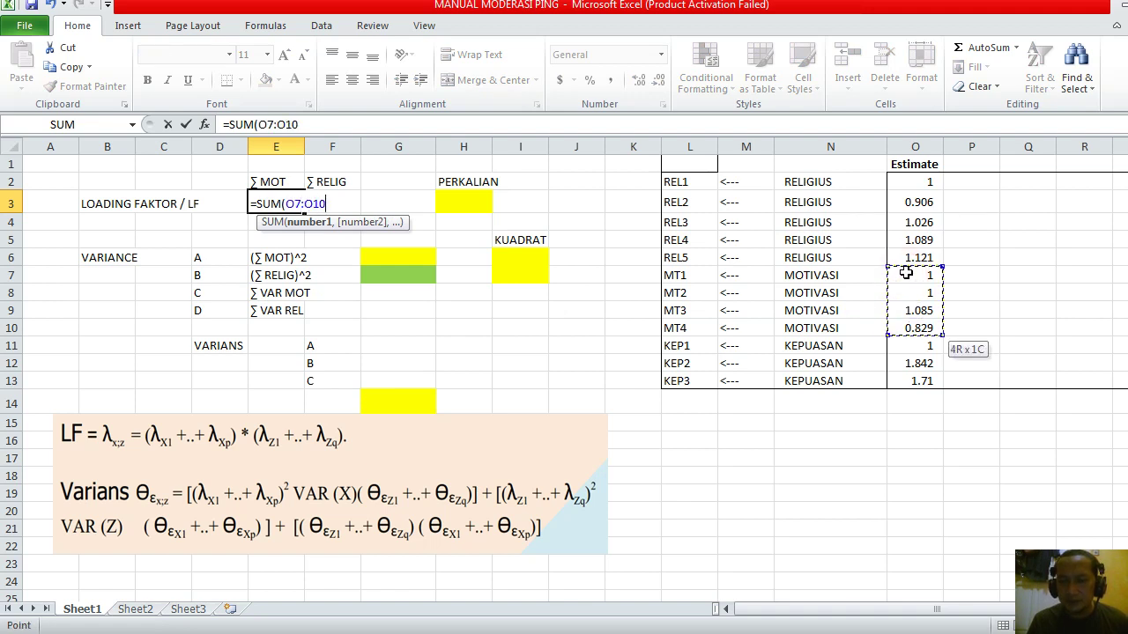
pyautogui.press('Return')
# - Sum the religiosity loadings REL1 to REL5 (O2:O6) in cell F3 under ∑ RELIG
pyautogui.press('Up')
pyautogui.press('Right')
pyautogui.write('=SUM(')
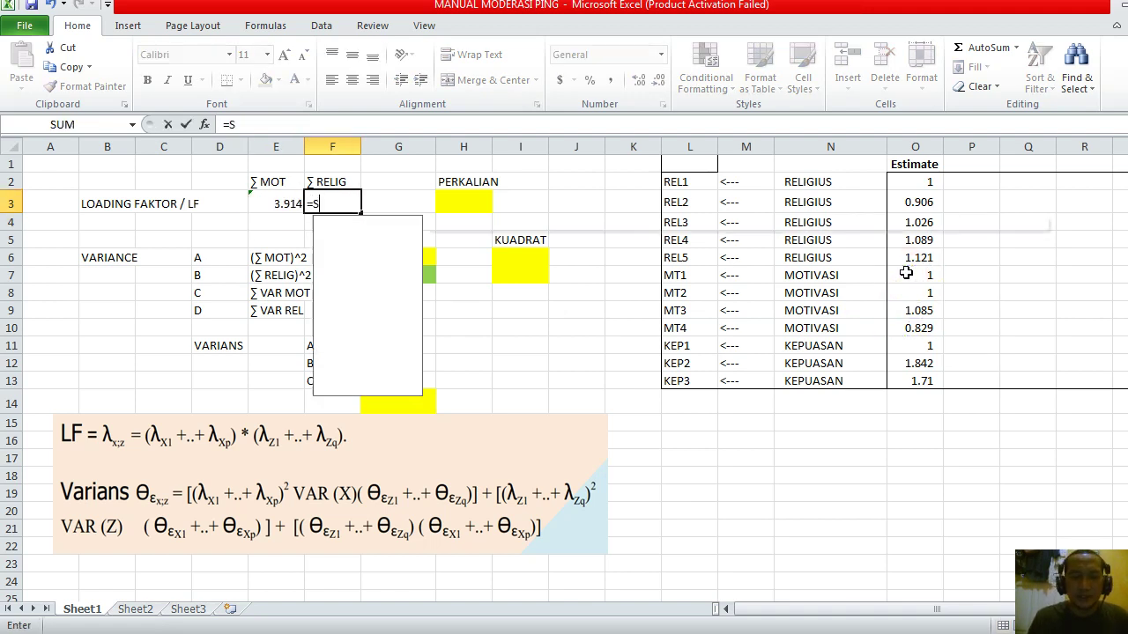
pyautogui.press('Right')
pyautogui.hotkey('ctrl', 'Right')
pyautogui.press('Up')
pyautogui.hotkey('shift', 'Down')
pyautogui.hotkey('shift', 'Down')
pyautogui.hotkey('shift', 'Down')
pyautogui.hotkey('shift', 'Down')
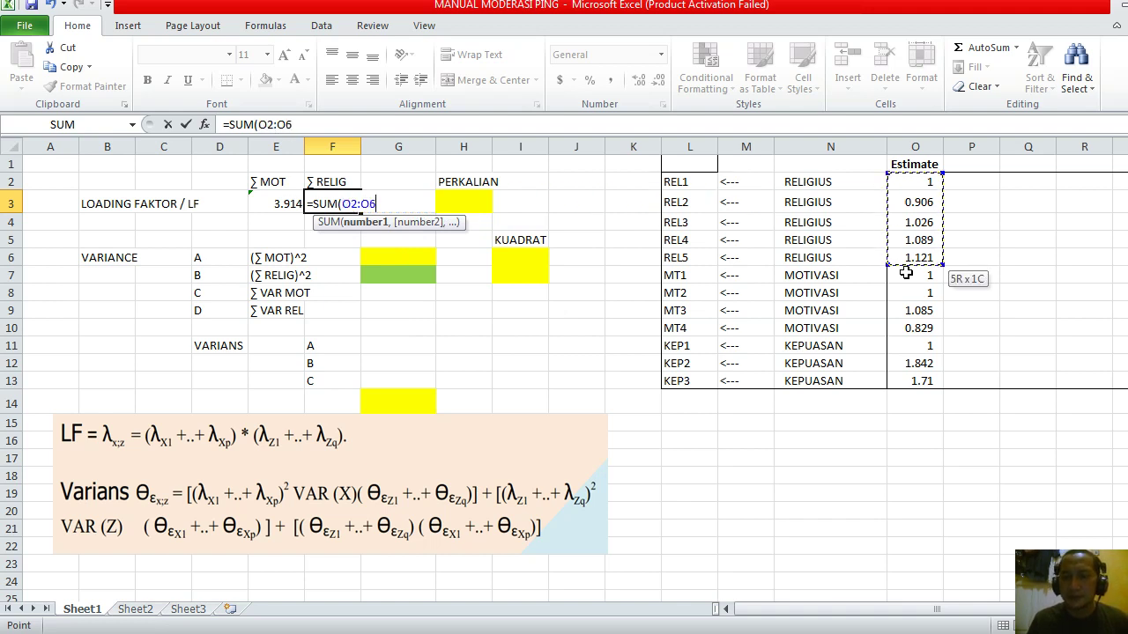
pyautogui.press('Return')
# - Calculate the interaction loading factor in H3 under PERKALIAN by multiplying E3 by F3
pyautogui.press('Up')
pyautogui.press('Right')
pyautogui.press('Right')
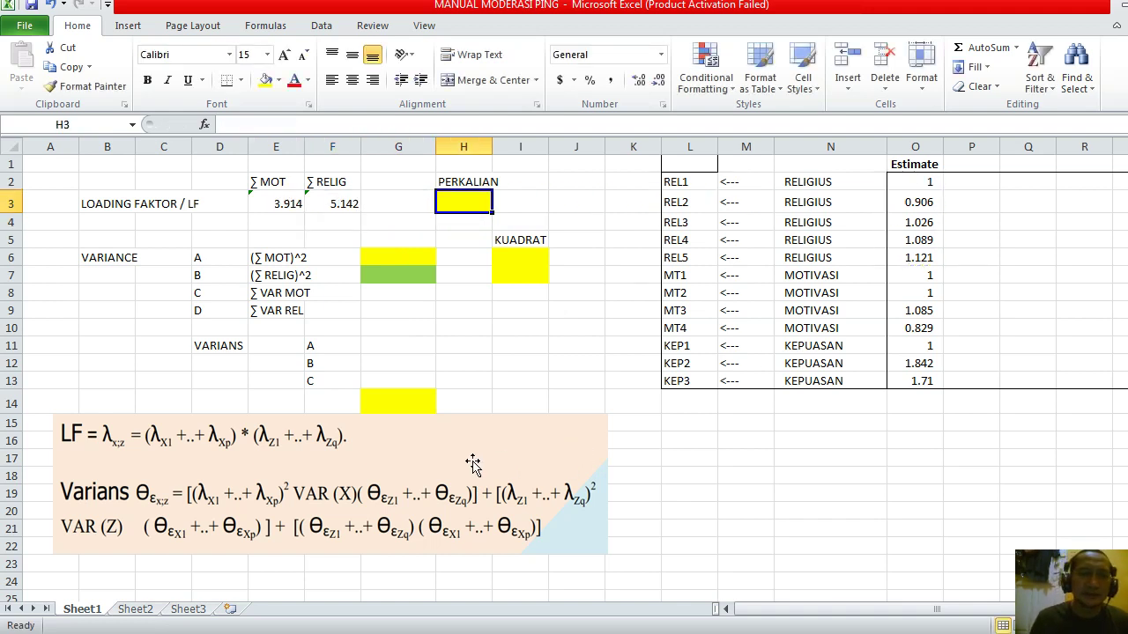
pyautogui.write('=')
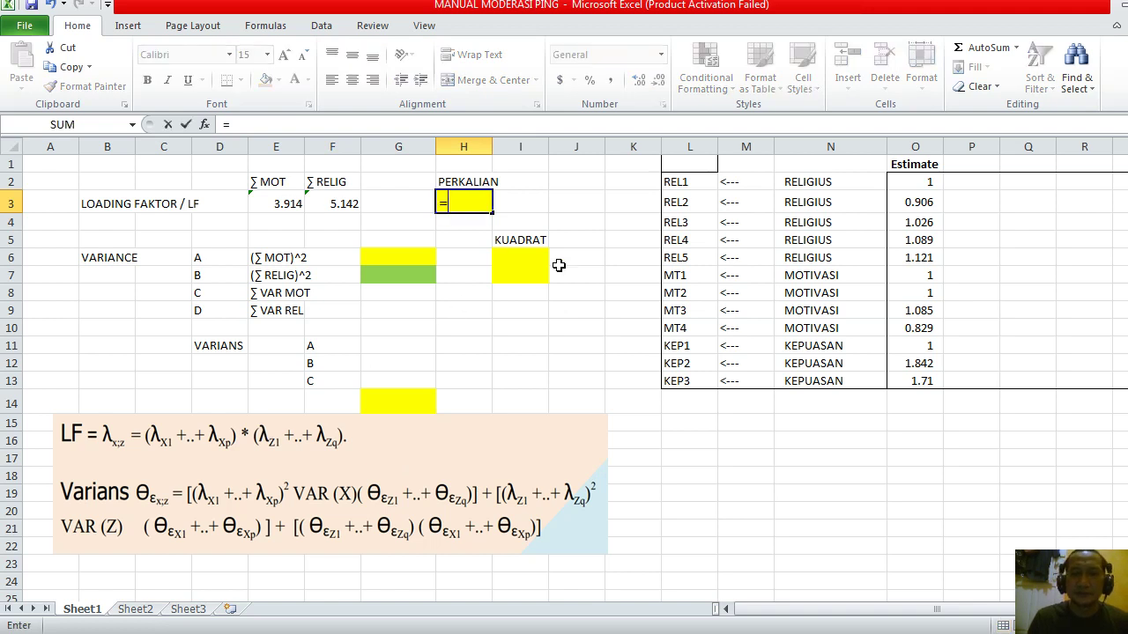
pyautogui.press('Left')
pyautogui.press('Left')
pyautogui.press('Left')
pyautogui.write('*')
pyautogui.press('Left')
pyautogui.press('Left')
pyautogui.press('Return')
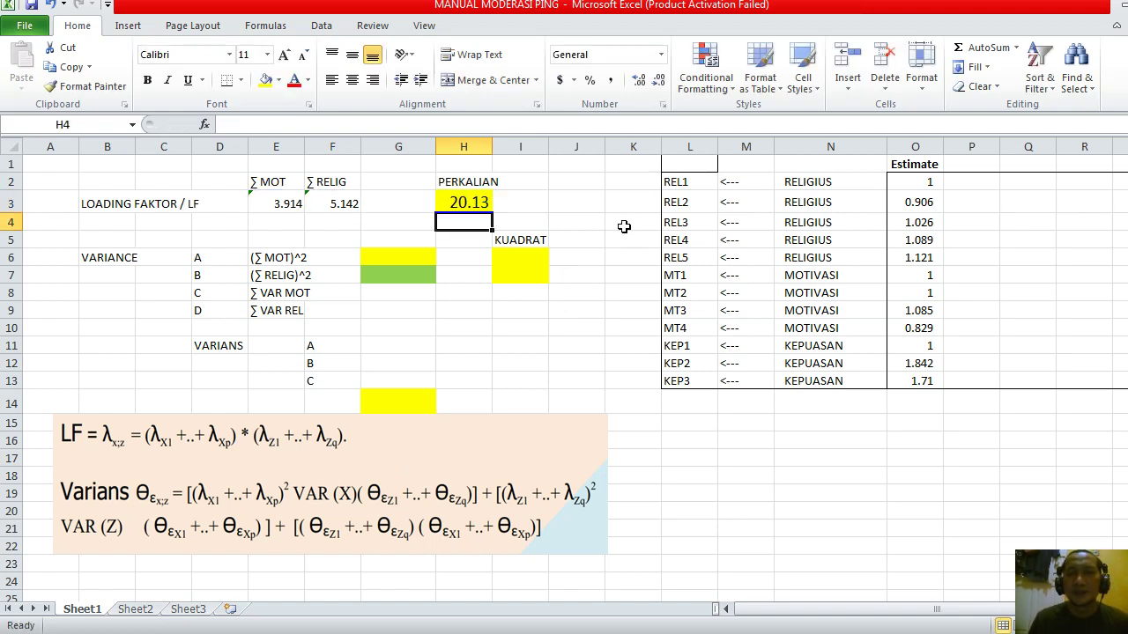
pyautogui.moveTo(690, 146); pyautogui.dragTo(900, 144)
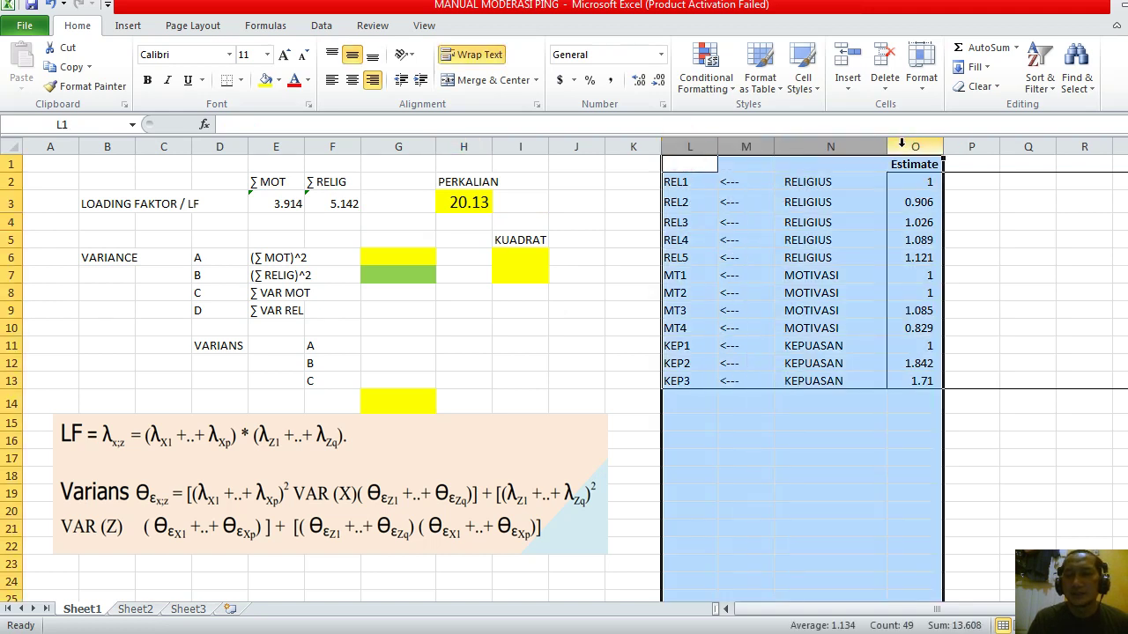
pyautogui.click(746, 438)
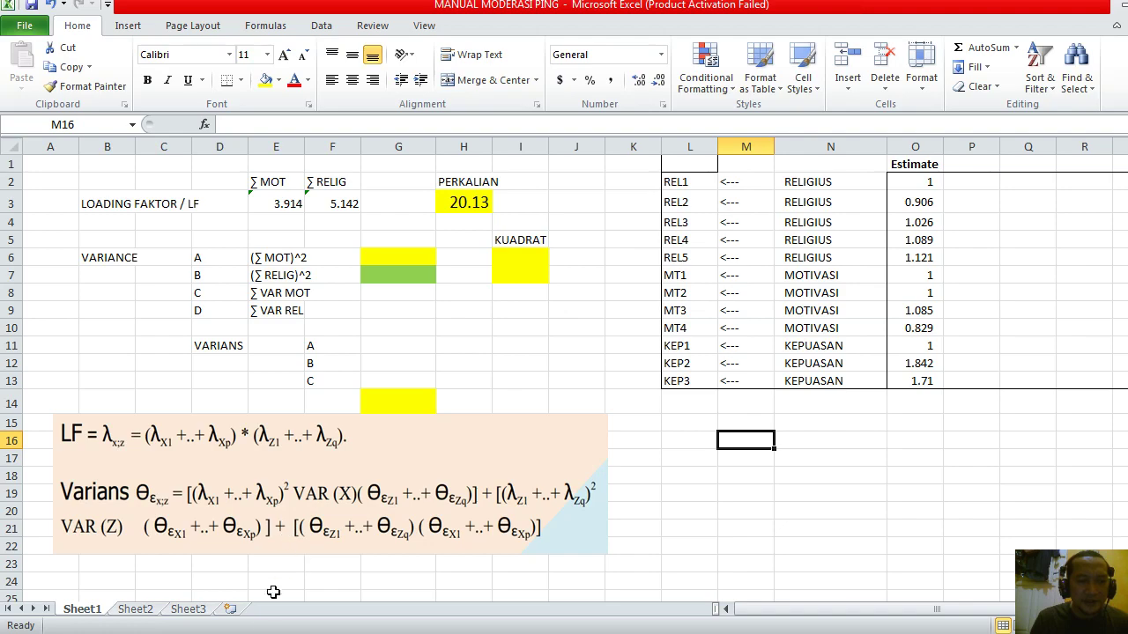
# - Copy the Variances table from the Amos output and paste it into the Excel sheet starting at cell L14
pyautogui.click(212, 617)
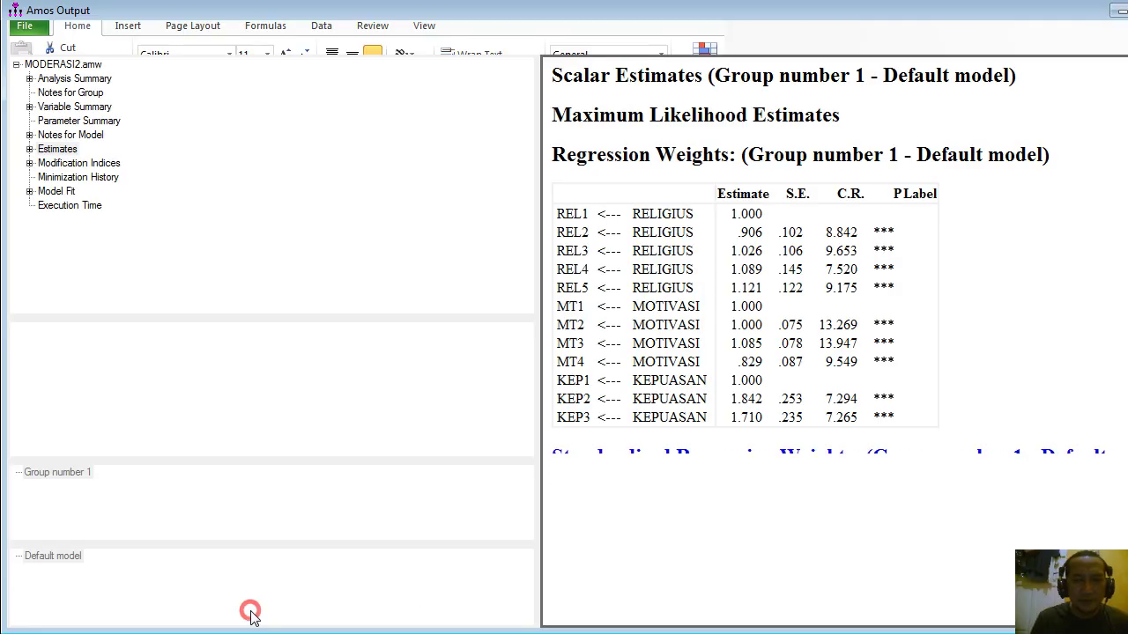
pyautogui.scroll(-10, 833, 344)
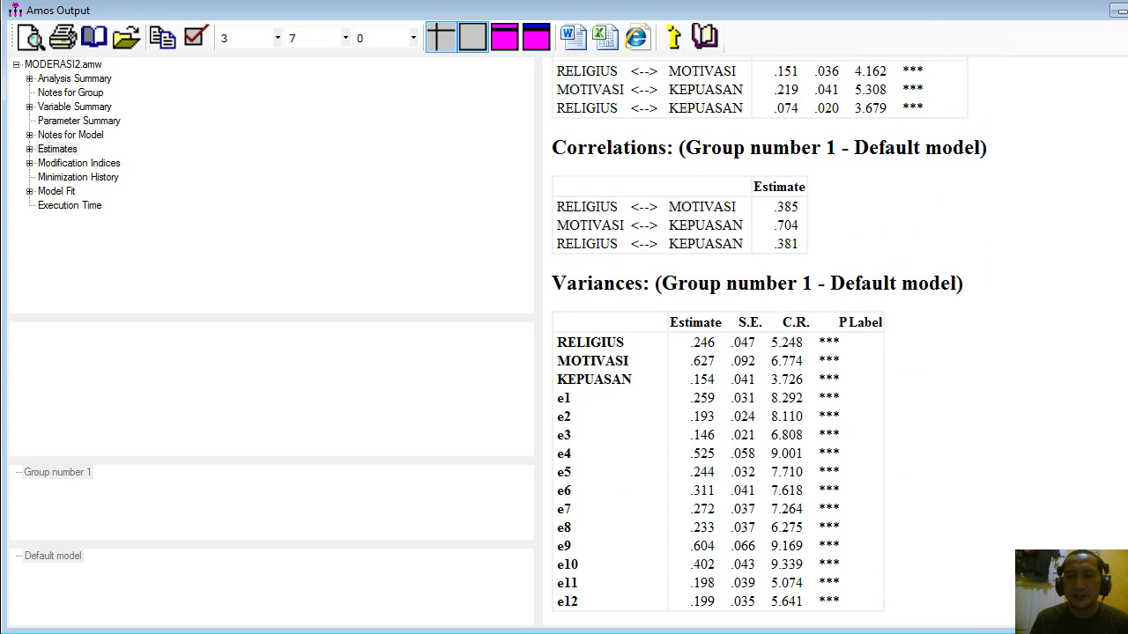
pyautogui.moveTo(612, 330); pyautogui.dragTo(844, 628)
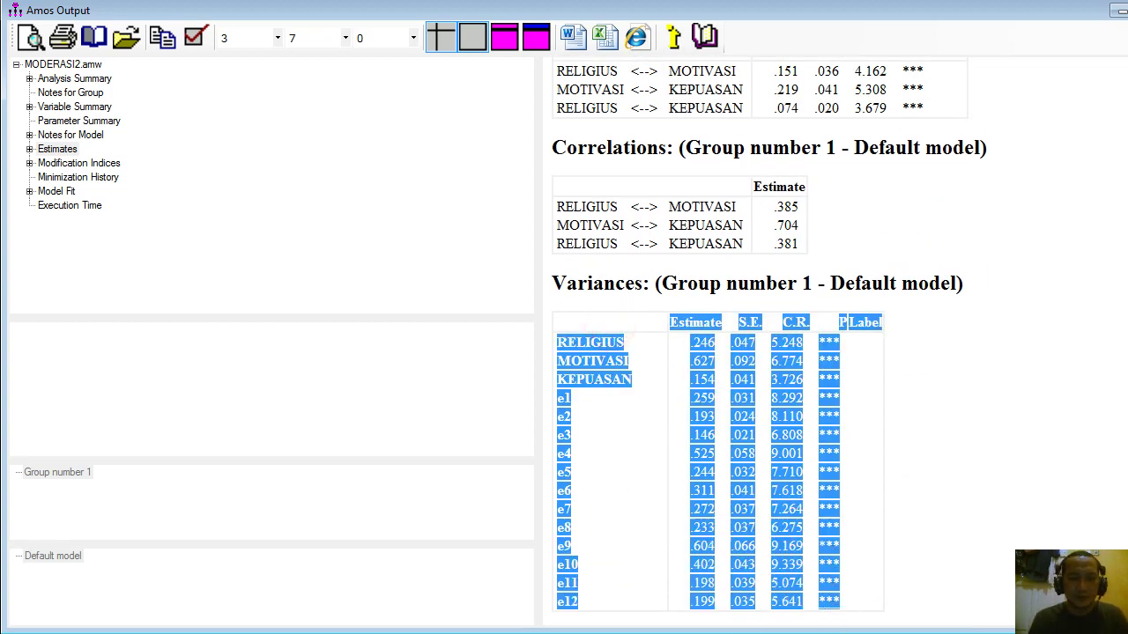
pyautogui.click(350, 631)
pyautogui.click(348, 622)
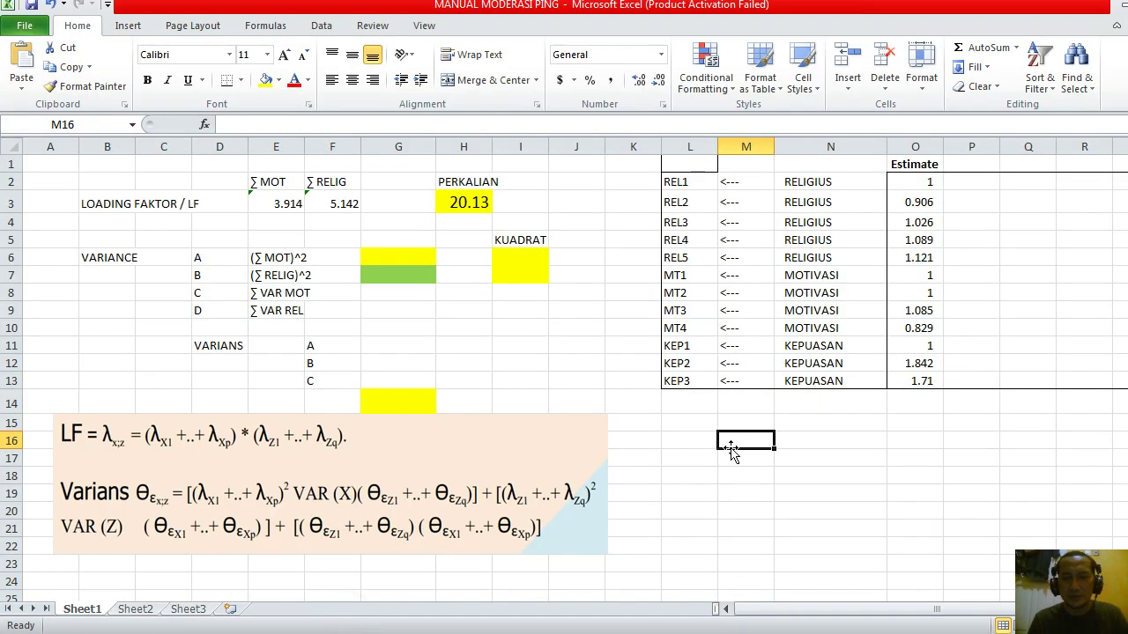
pyautogui.click(687, 404)
pyautogui.hotkey('ctrl', 'v')
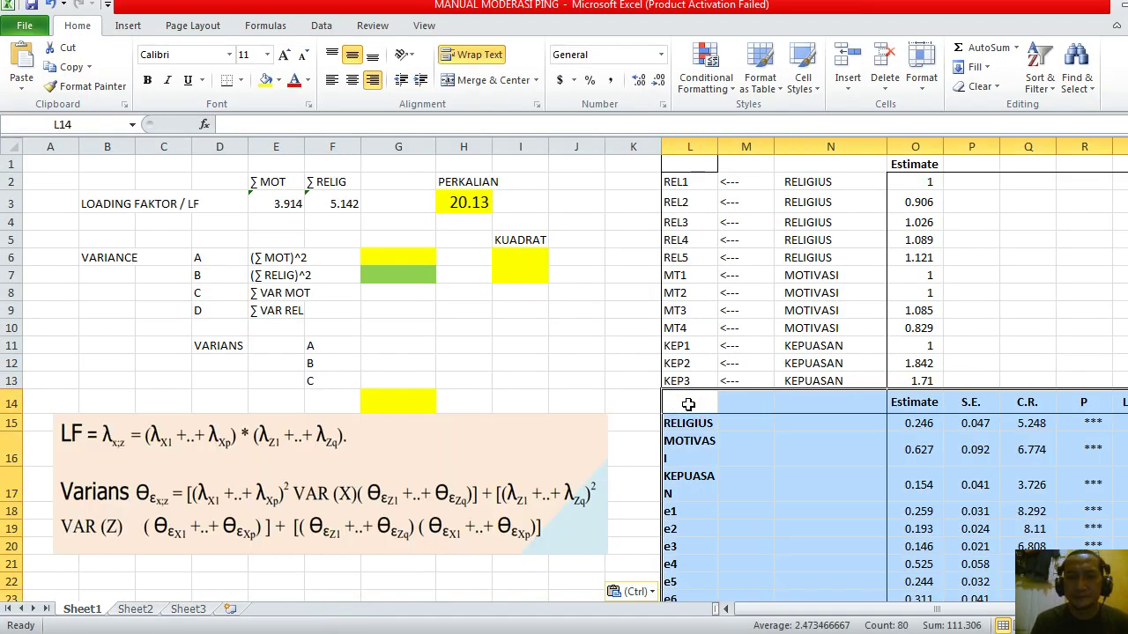
# - Clear the contents of columns P through S to remove the S.E., C.R. and P values beside the pasted variance estimates
pyautogui.press('Down')
pyautogui.press('Down')
pyautogui.press('Down')
pyautogui.press('Down')
pyautogui.press('Down')
pyautogui.press('Down')
pyautogui.press('Down')
pyautogui.press('Down')
pyautogui.press('Down')
pyautogui.press('Down')
pyautogui.press('Down')
pyautogui.press('Down')
pyautogui.press('Down')
pyautogui.press('Down')
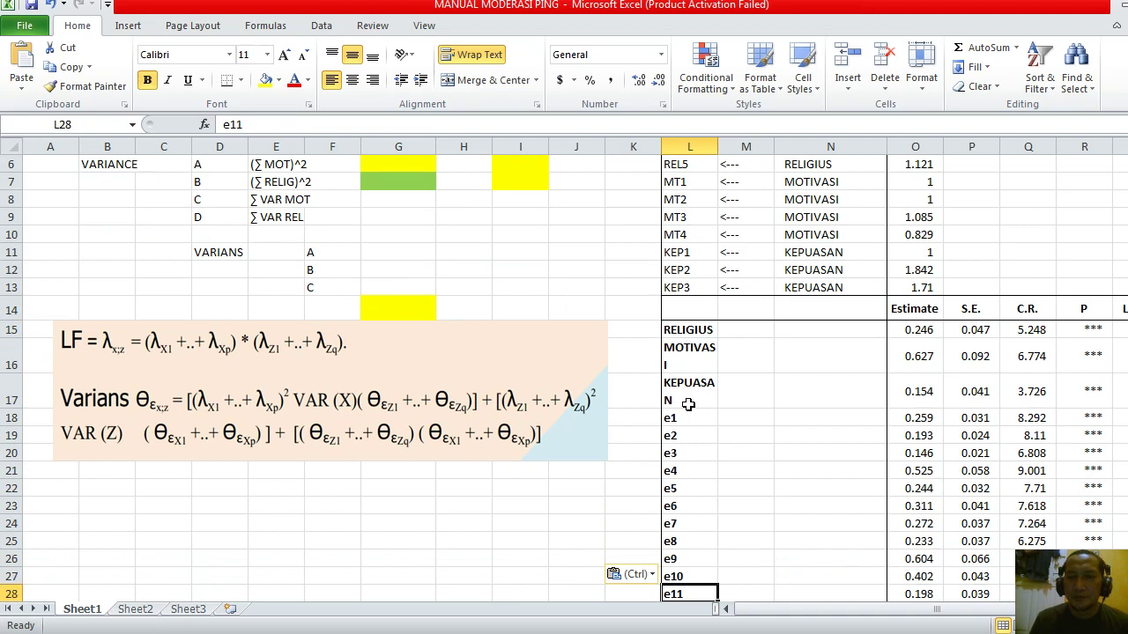
pyautogui.press('Down')
pyautogui.press('Down')
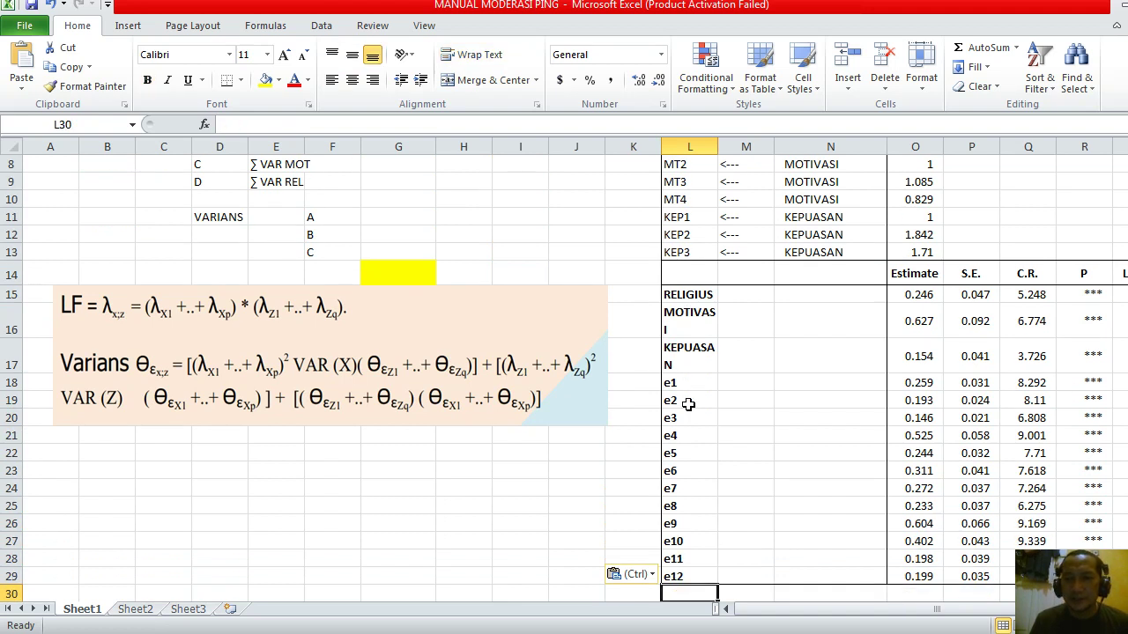
pyautogui.moveTo(971, 146); pyautogui.dragTo(1115, 144)
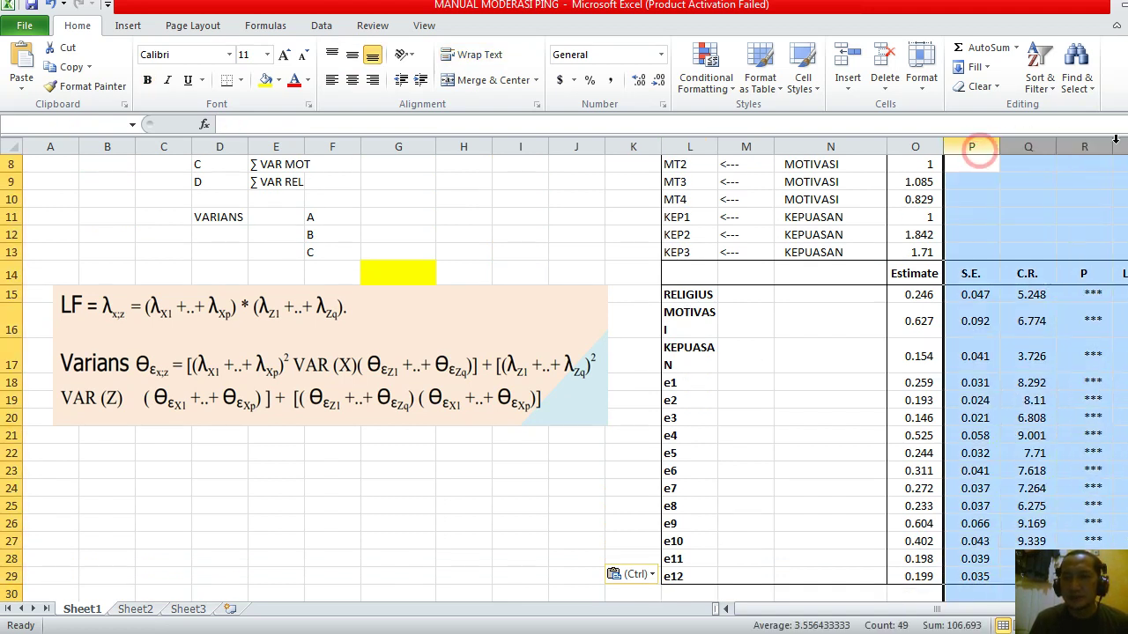
pyautogui.press('Delete')
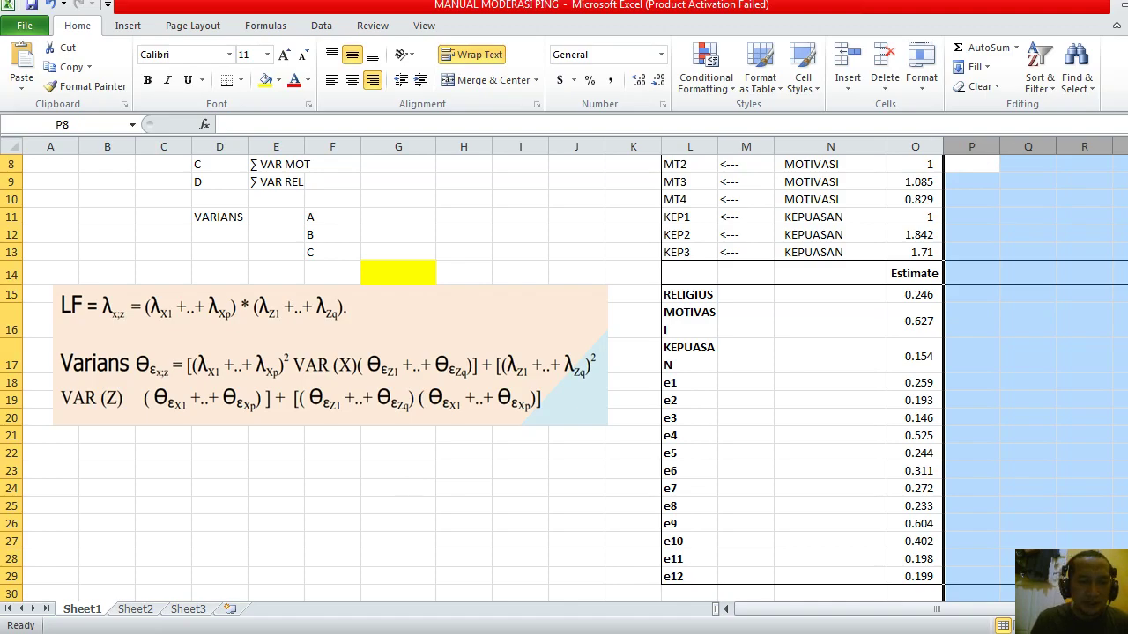
# - Check the Amos path diagram, fill the religiosity error variances e1 to e5 (O18:O22) yellow in Excel and label N18 REL
pyautogui.click(256, 585)
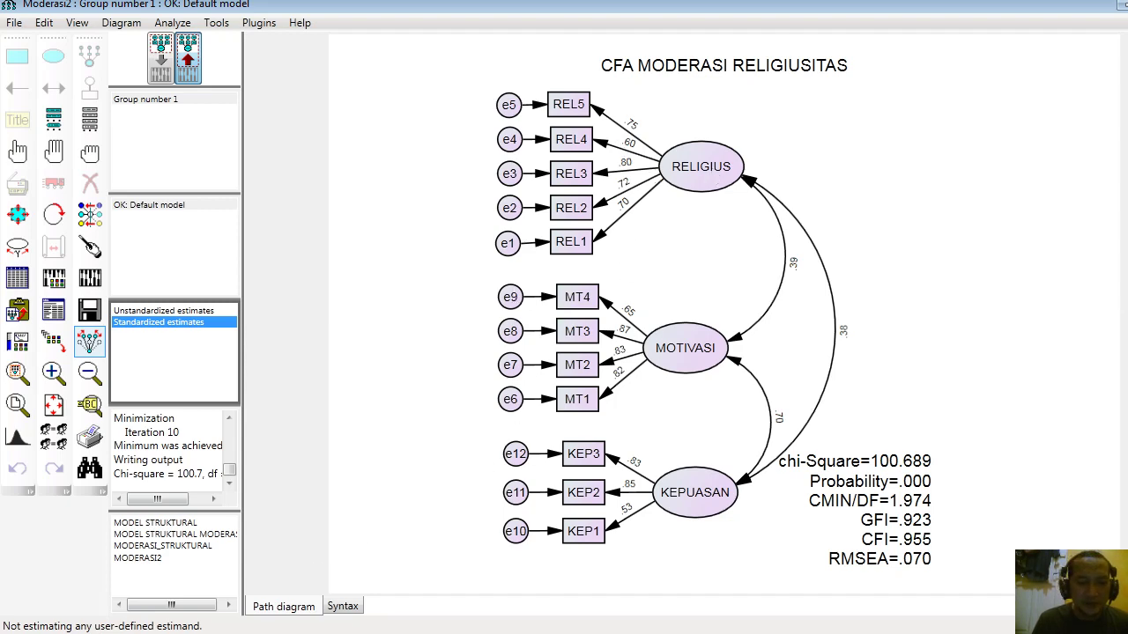
pyautogui.click(341, 609)
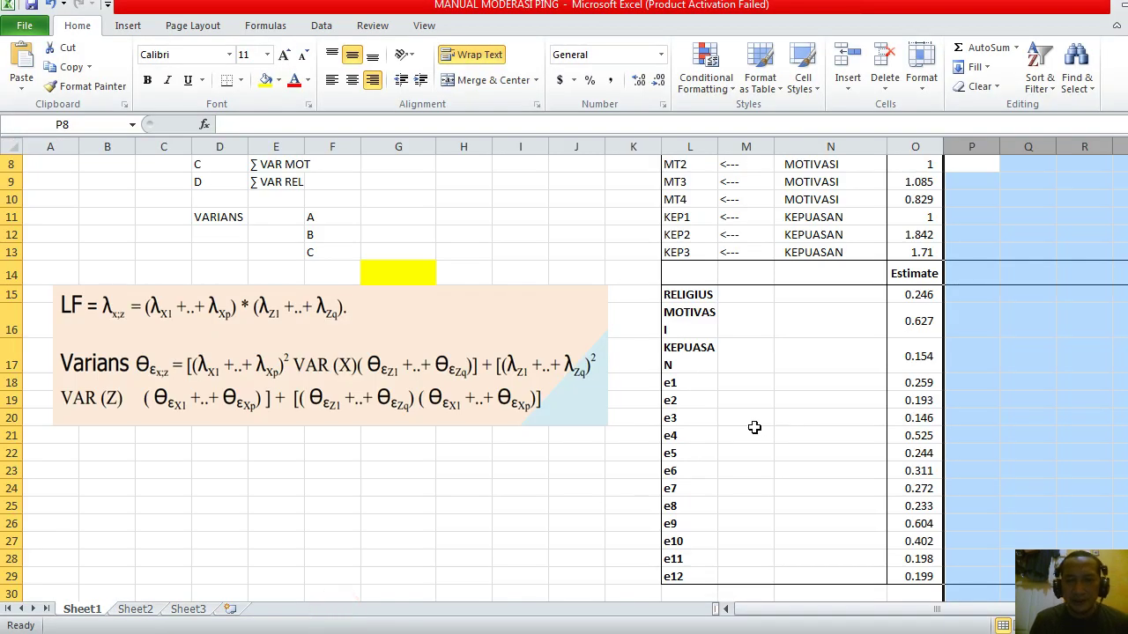
pyautogui.click(829, 386)
pyautogui.press('Right')
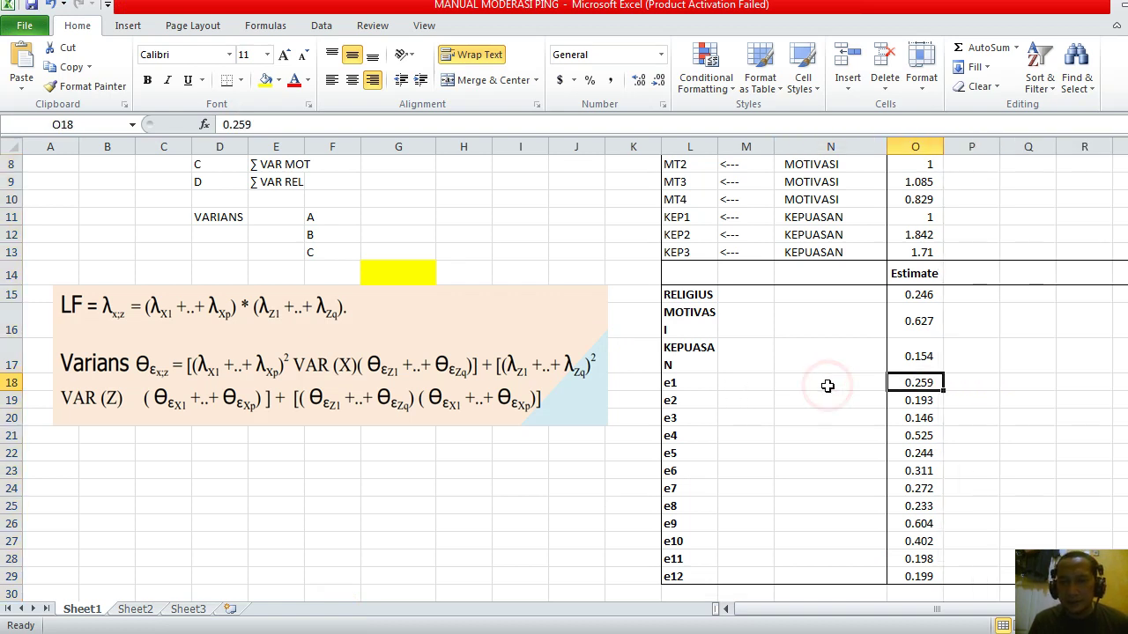
pyautogui.hotkey('shift', 'Down')
pyautogui.hotkey('shift', 'Down')
pyautogui.hotkey('shift', 'Down')
pyautogui.hotkey('shift', 'Down')
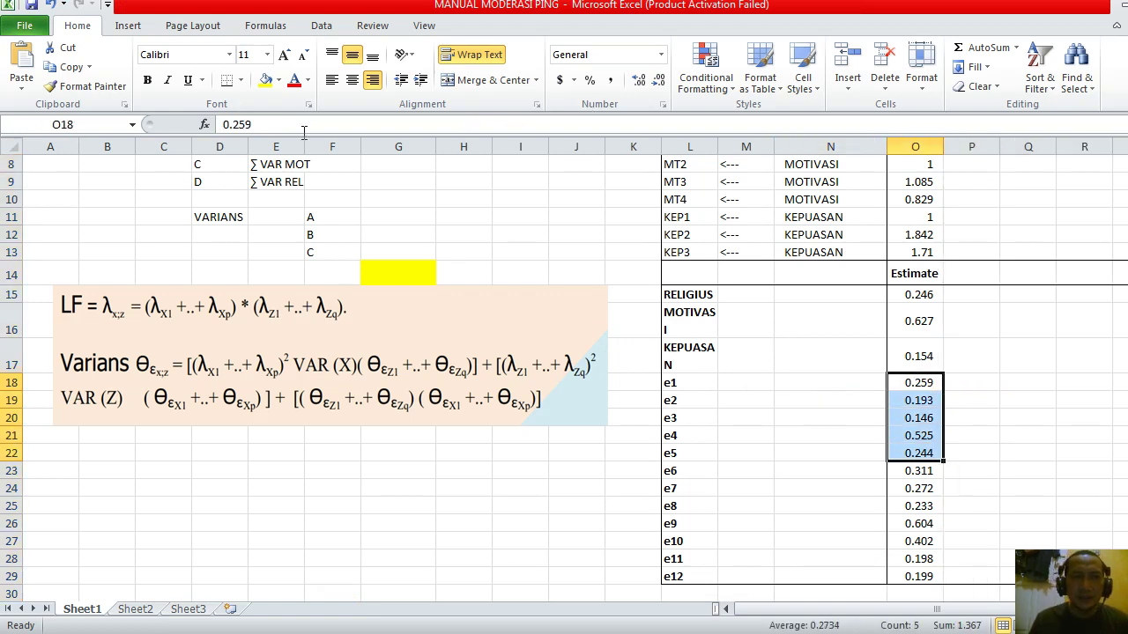
pyautogui.click(265, 79)
pyautogui.press('Left')
pyautogui.write('RE')
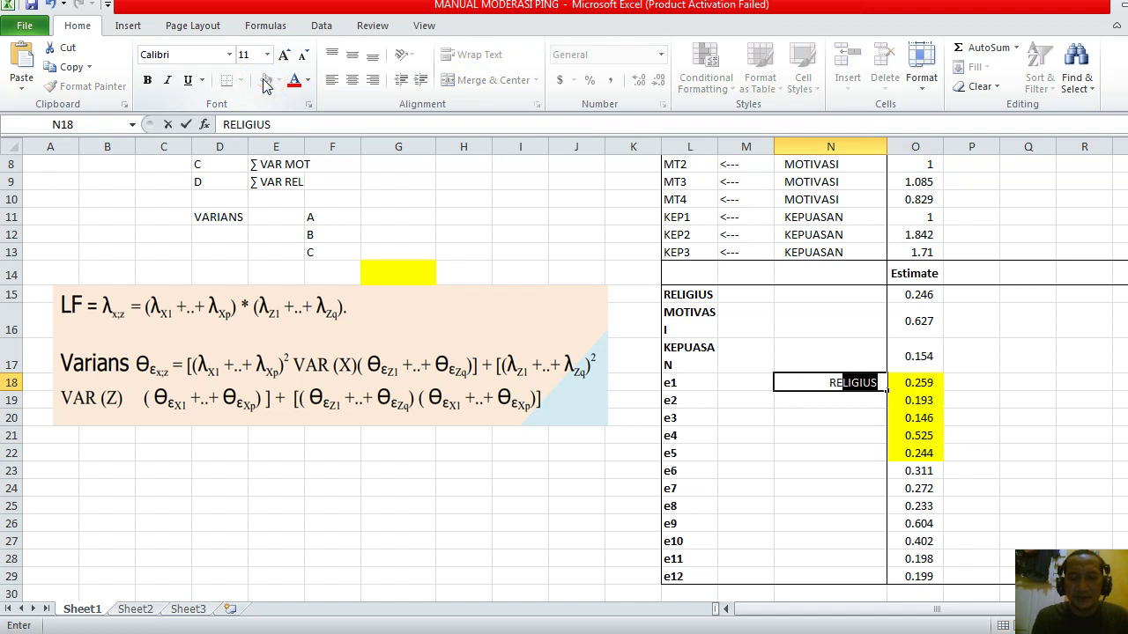
pyautogui.write('L')
pyautogui.press('Delete')
pyautogui.press('Return')
# - Color the motivation error variances e6 to e9 (O23:O26) red and label them MOT in cell N23
pyautogui.press('Down')
pyautogui.press('Down')
pyautogui.press('Down')
pyautogui.press('Down')
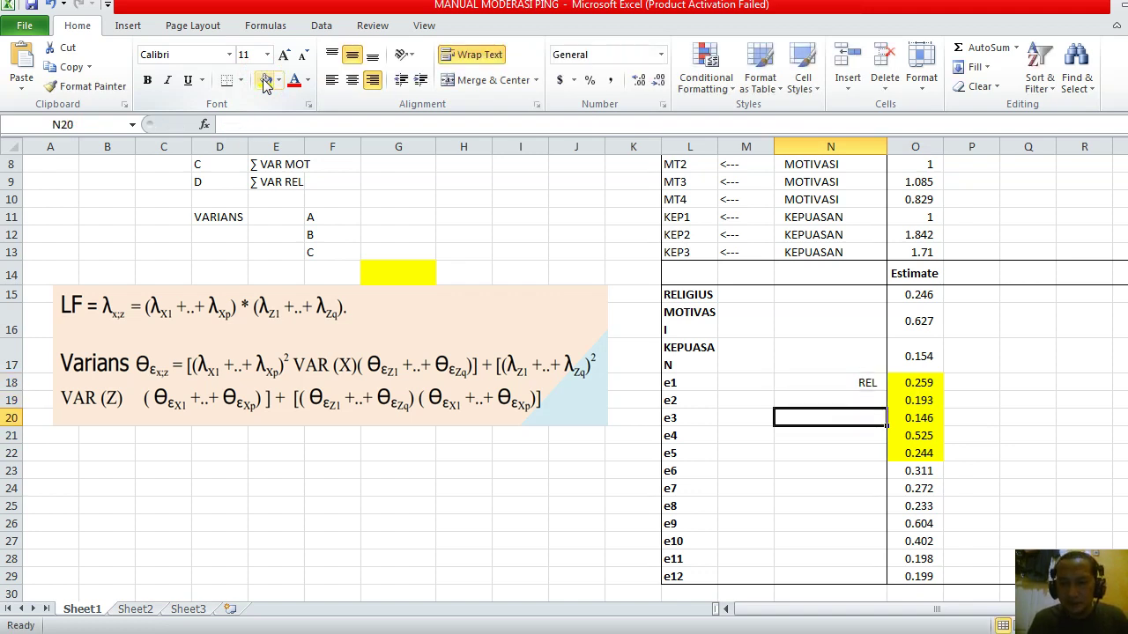
pyautogui.press('Right')
pyautogui.hotkey('shift', 'Down')
pyautogui.hotkey('shift', 'Down')
pyautogui.hotkey('shift', 'Down')
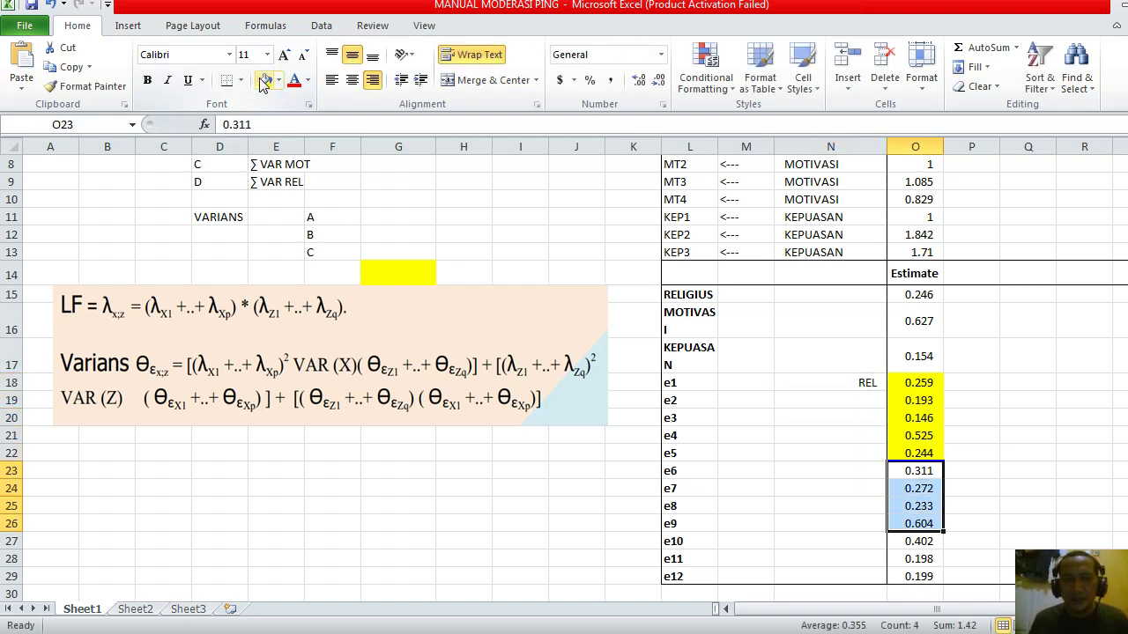
pyautogui.click(294, 81)
pyautogui.press('Left')
pyautogui.write('M')
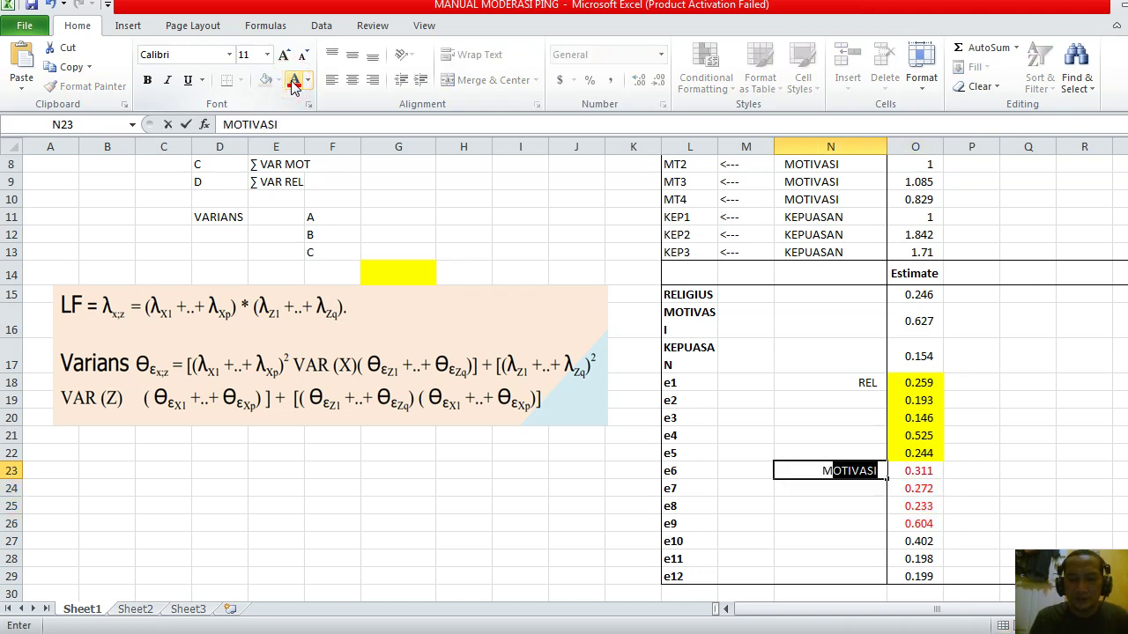
pyautogui.write('OT')
pyautogui.press('Delete')
pyautogui.press('Left')
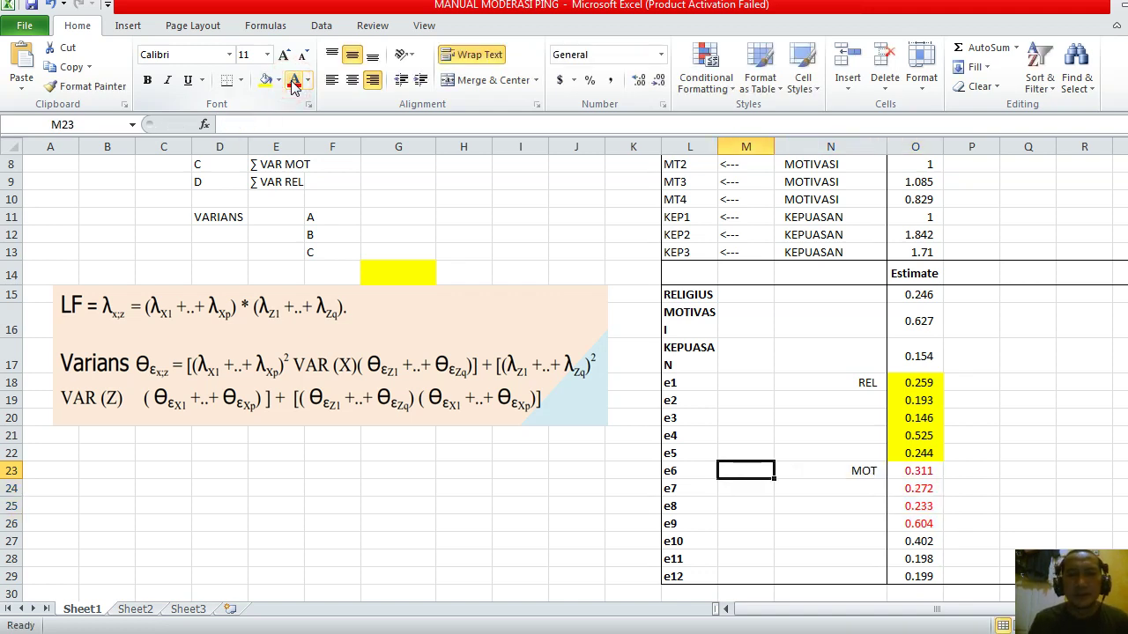
# - Link cell G6 beside (∑ MOT)^2 to the summed motivation loadings in E3
pyautogui.press('Up')
pyautogui.press('Up')
pyautogui.press('Up')
pyautogui.press('Up')
pyautogui.press('Up')
pyautogui.press('Up')
pyautogui.press('Up')
pyautogui.press('Up')
pyautogui.press('Up')
pyautogui.press('Up')
pyautogui.press('Up')
pyautogui.press('Up')
pyautogui.press('Up')
pyautogui.press('Up')
pyautogui.press('Up')
pyautogui.press('Up')
pyautogui.press('Up')
pyautogui.press('Up')
pyautogui.press('Up')
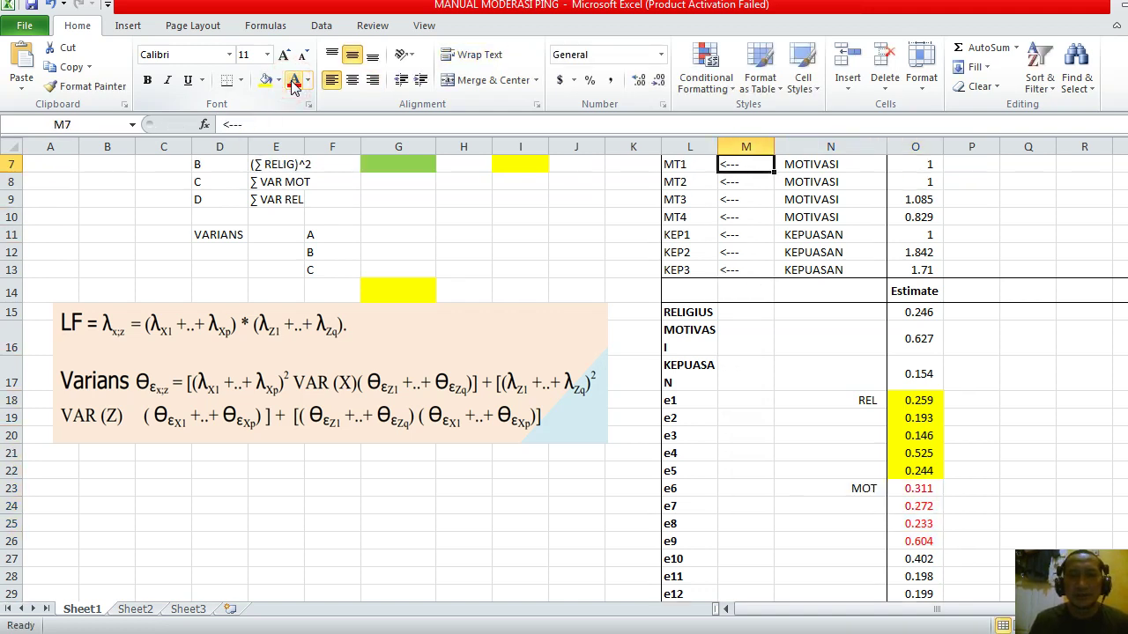
pyautogui.press('Up')
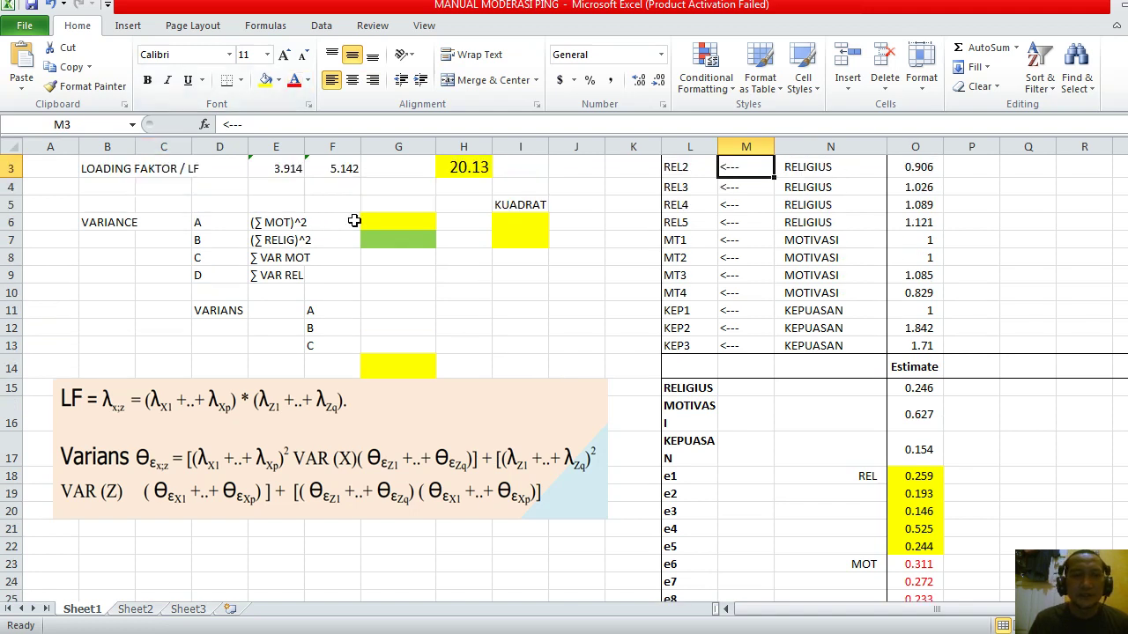
pyautogui.click(385, 221)
pyautogui.write('=')
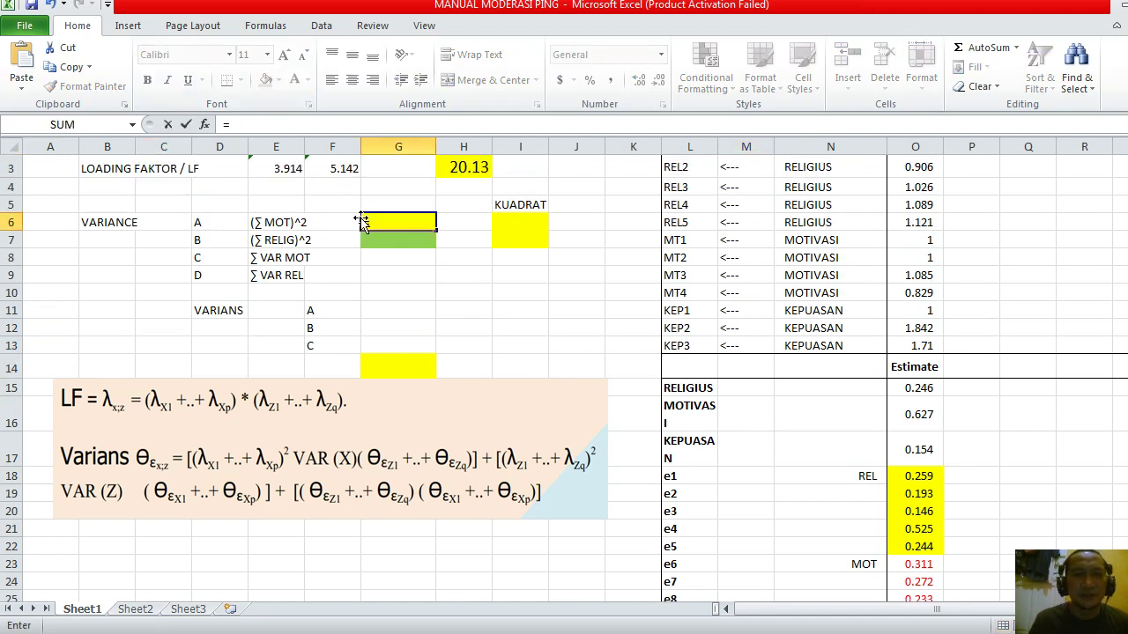
pyautogui.click(288, 168)
pyautogui.press('Return')
# - Square the motivation loading sum in cell I6 under KUADRAT with the formula =G6*G6
pyautogui.press('Up')
pyautogui.press('Right')
pyautogui.press('Right')
pyautogui.write('=')
pyautogui.press('Left')
pyautogui.press('Left')
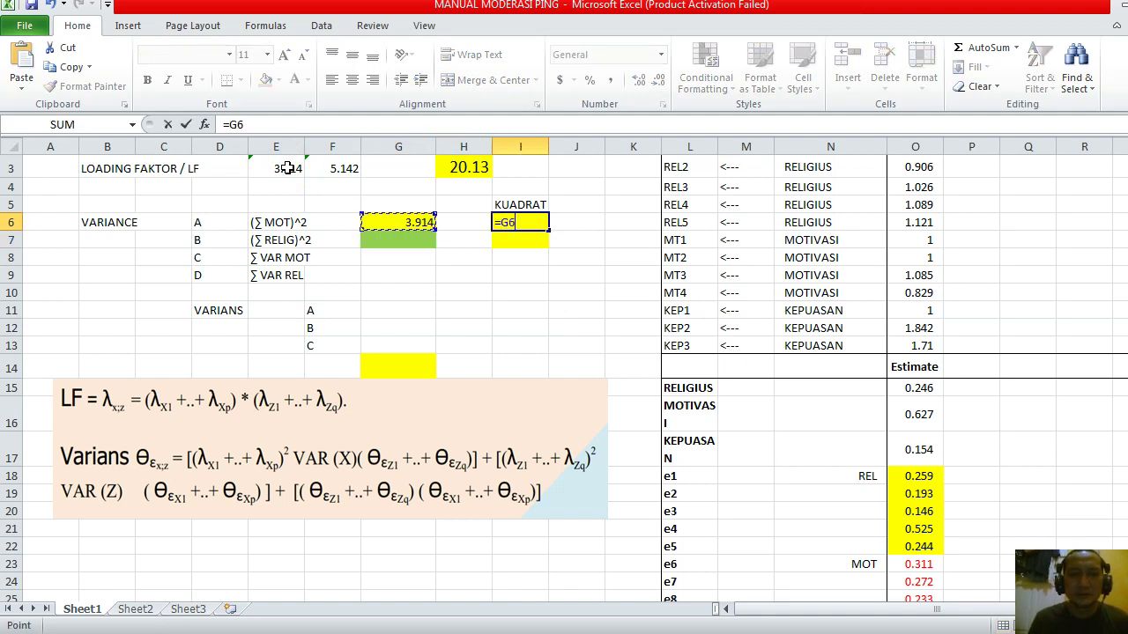
pyautogui.write('^2')
pyautogui.press('Return')
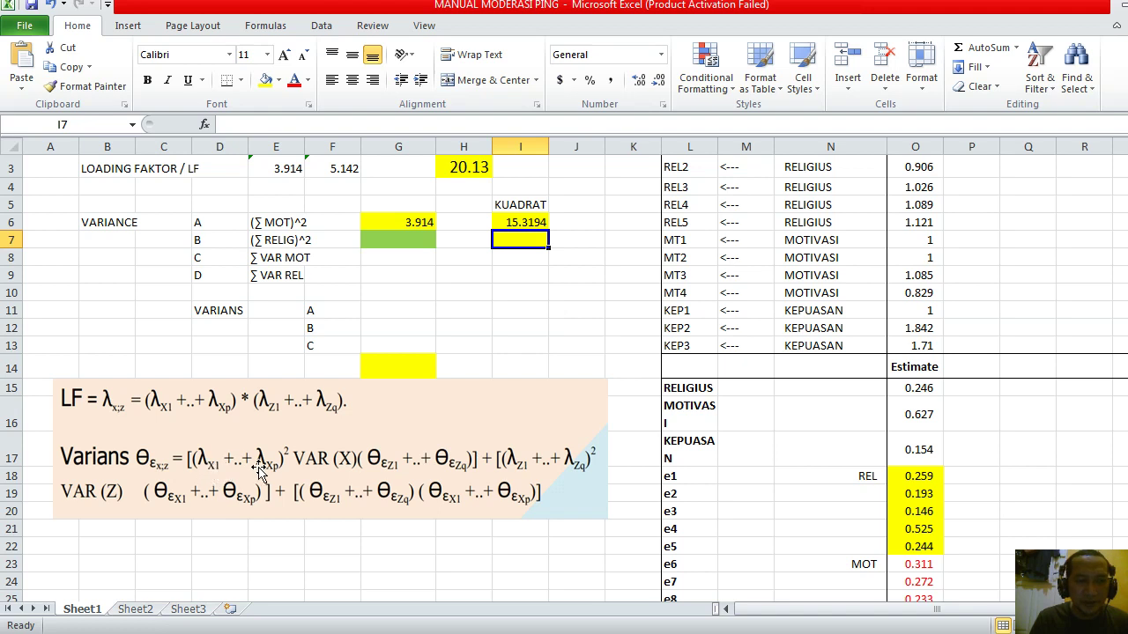
# - Link cell G7 beside (∑ RELIG)^2 to the summed religiosity loadings in F3
pyautogui.press('Left')
pyautogui.press('Left')
pyautogui.write('=')
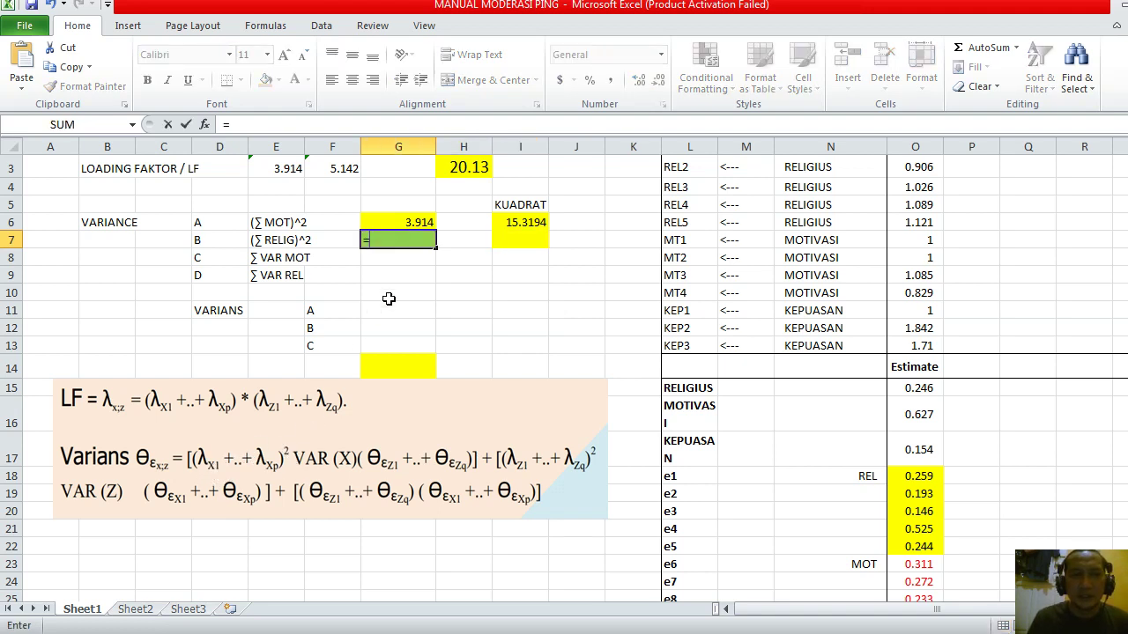
pyautogui.click(331, 168)
pyautogui.press('Return')
# - Copy the squaring formula from I6 to I7 to square the religiosity loading sum
pyautogui.press('Up')
pyautogui.press('Right')
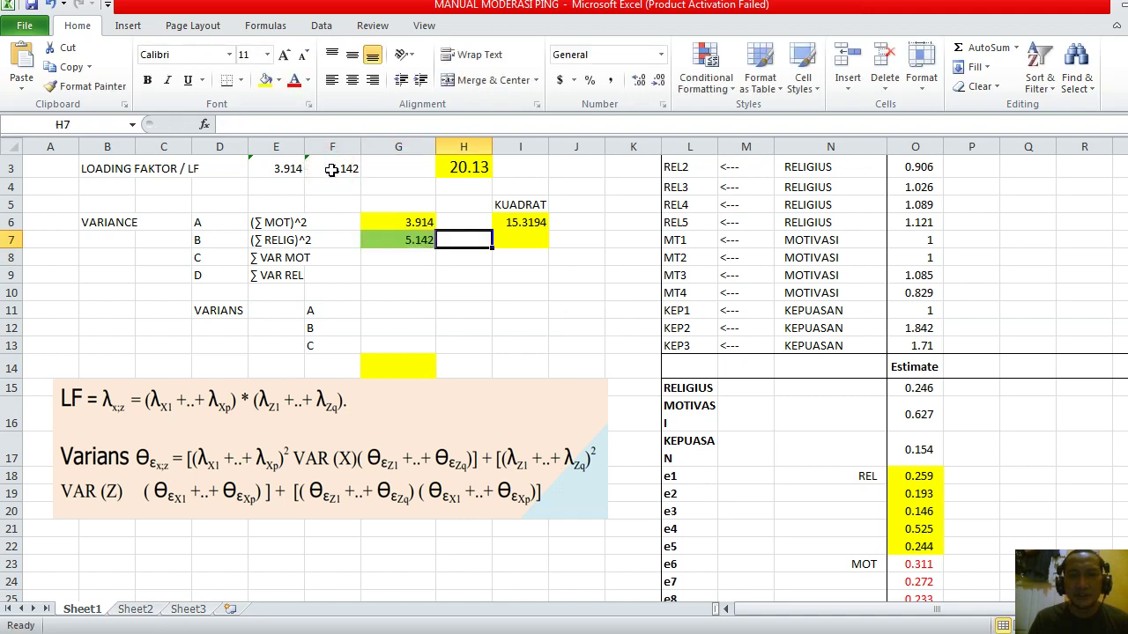
pyautogui.press('Right')
pyautogui.press('Up')
pyautogui.hotkey('ctrl', 'c')
pyautogui.press('Down')
pyautogui.hotkey('ctrl', 'v')
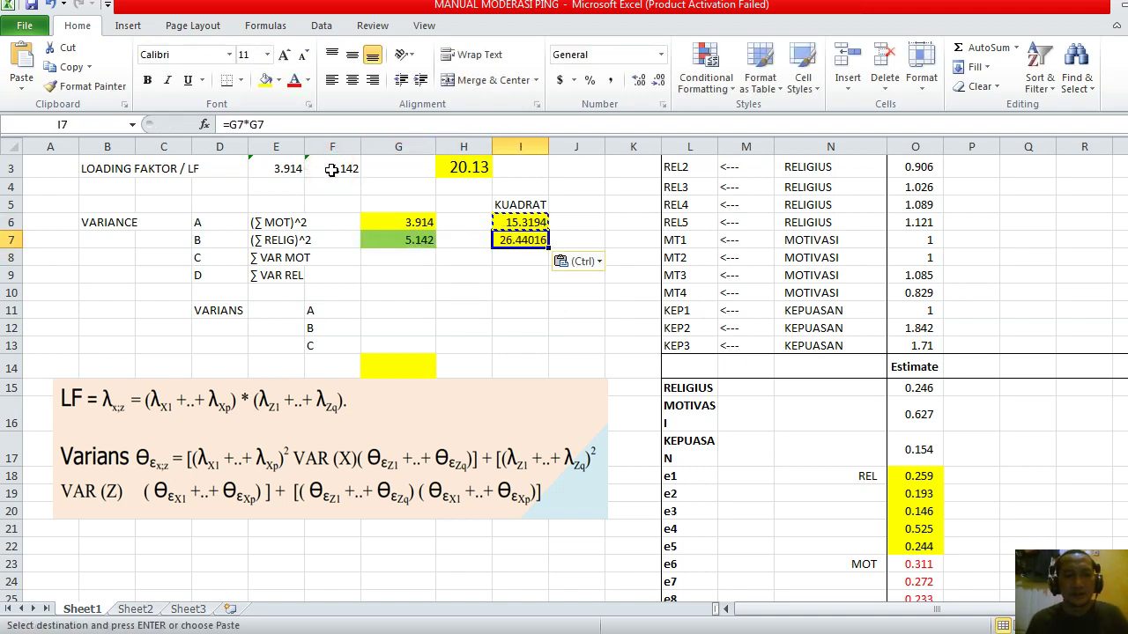
pyautogui.press('Escape')
# - Sum the motivation error variances e6 to e9 (O23:O26) in cell G8 beside ∑ VAR MOT
pyautogui.press('Down')
pyautogui.press('Left')
pyautogui.press('Left')
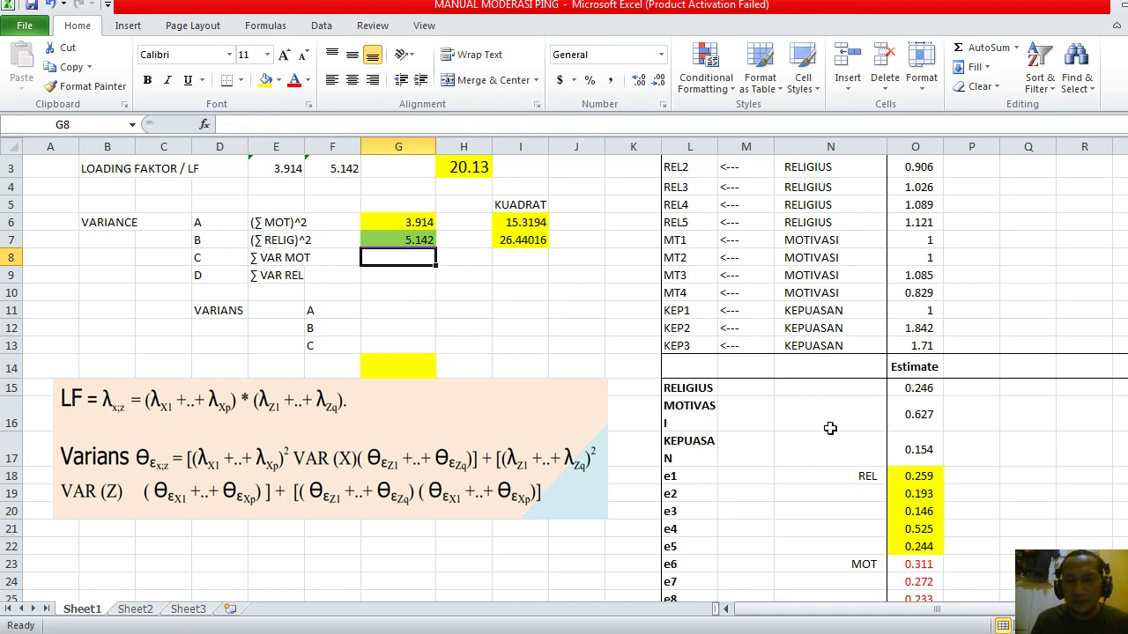
pyautogui.write('=SUM(')
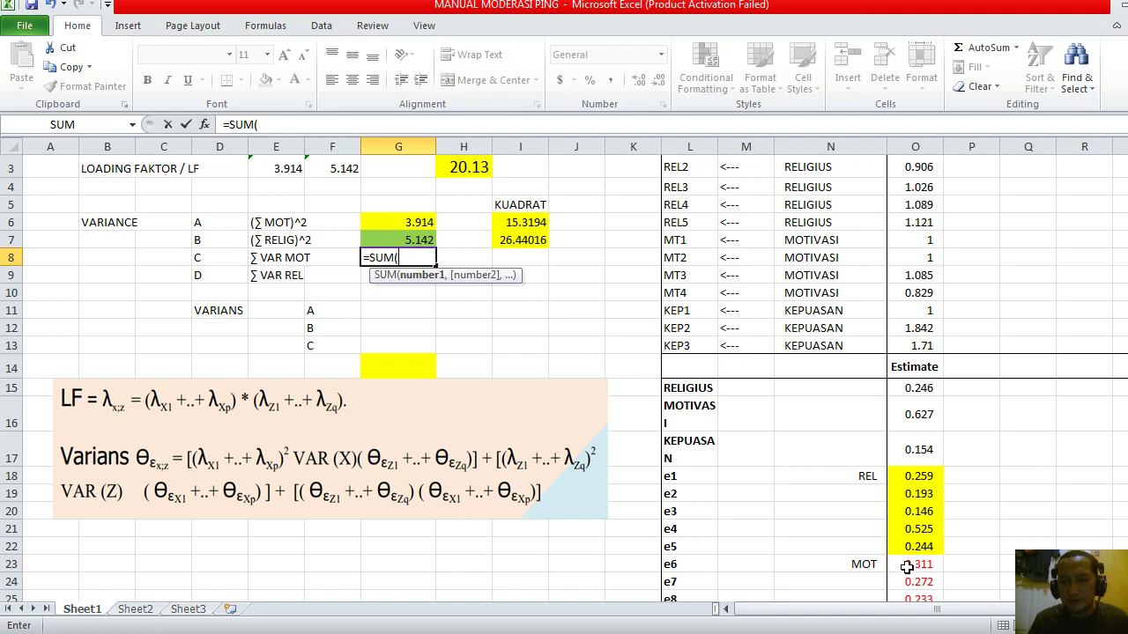
pyautogui.moveTo(907, 567); pyautogui.dragTo(907, 568)
pyautogui.press('Return')
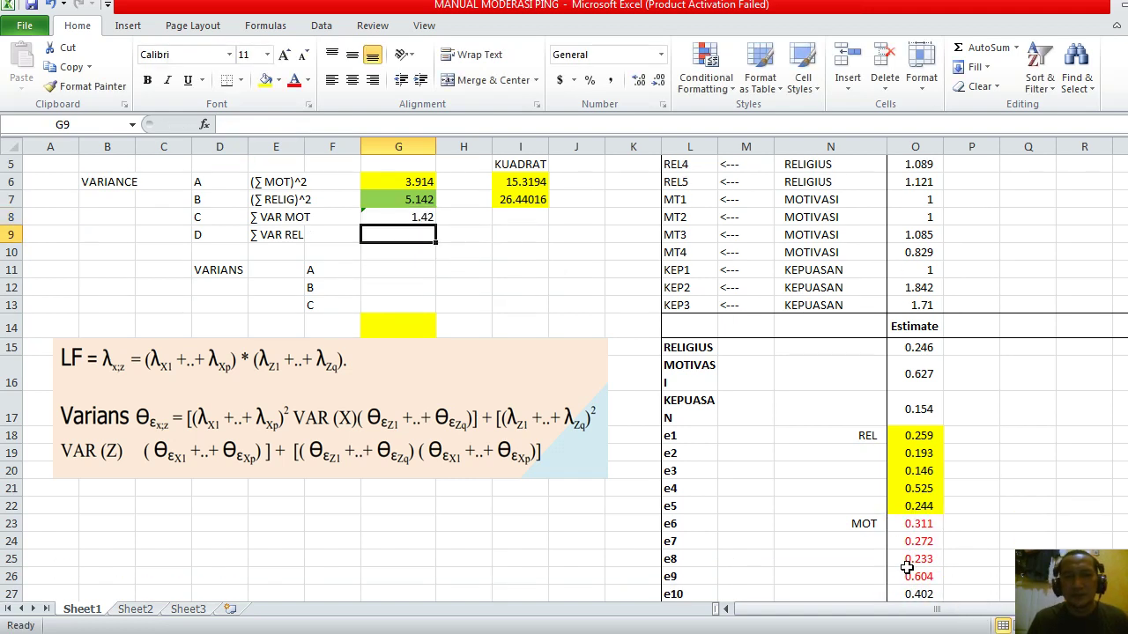
# - Sum the religiosity error variances e1 to e5 (O18:O22) in cell G9 beside ∑ VAR REL
pyautogui.write('=SUM(')
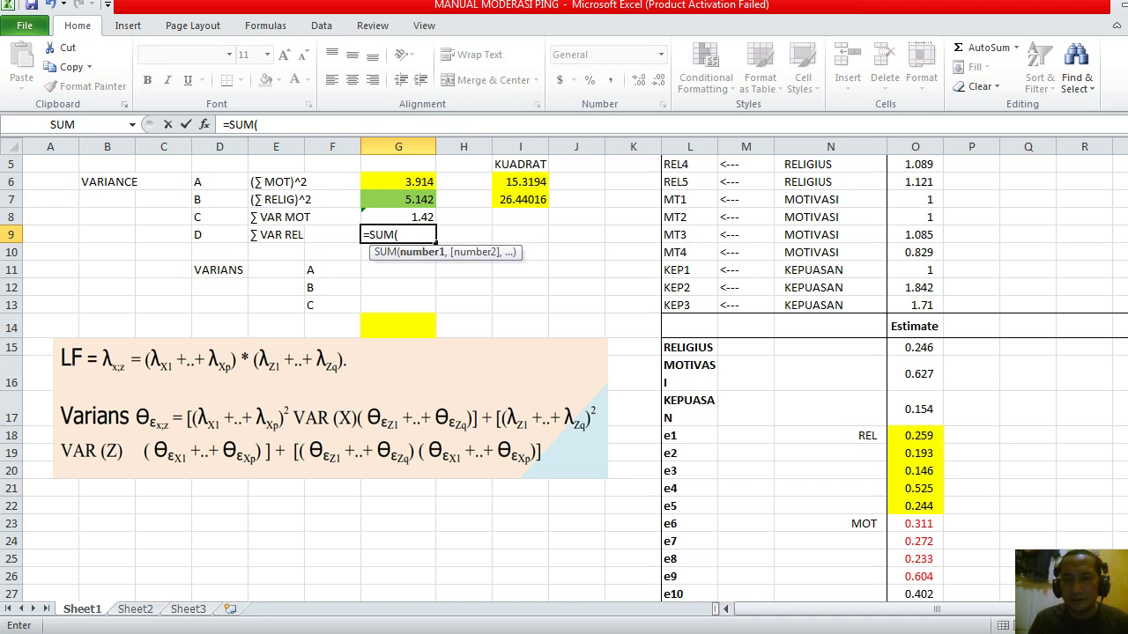
pyautogui.moveTo(927, 437); pyautogui.dragTo(925, 508)
pyautogui.press('Return')
# - Calculate VARIANS term A in cell G11 by multiplying the squared motivation loadings by the religiosity error variance sum, =I6*G9
pyautogui.press('Down')
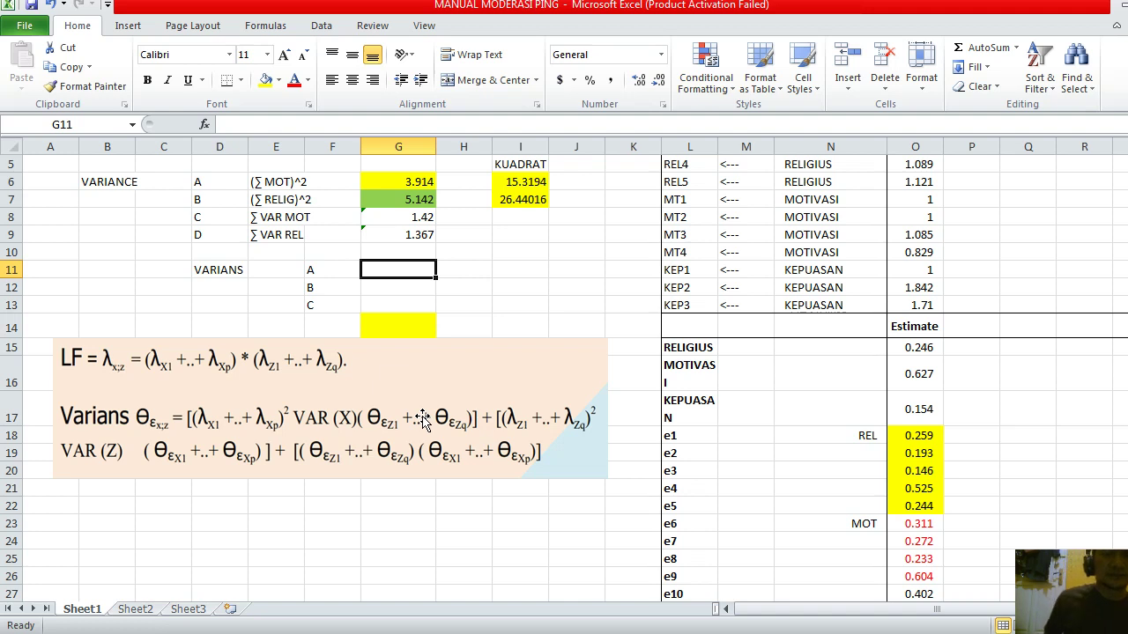
pyautogui.write('=')
pyautogui.press('Up')
pyautogui.press('Up')
pyautogui.press('Up')
pyautogui.press('Up')
pyautogui.press('Up')
pyautogui.press('Right')
pyautogui.press('Right')
pyautogui.write('*')
pyautogui.press('Down')
pyautogui.press('Down')
pyautogui.press('Up')
pyautogui.press('Up')
pyautogui.press('Up')
pyautogui.press('Up')
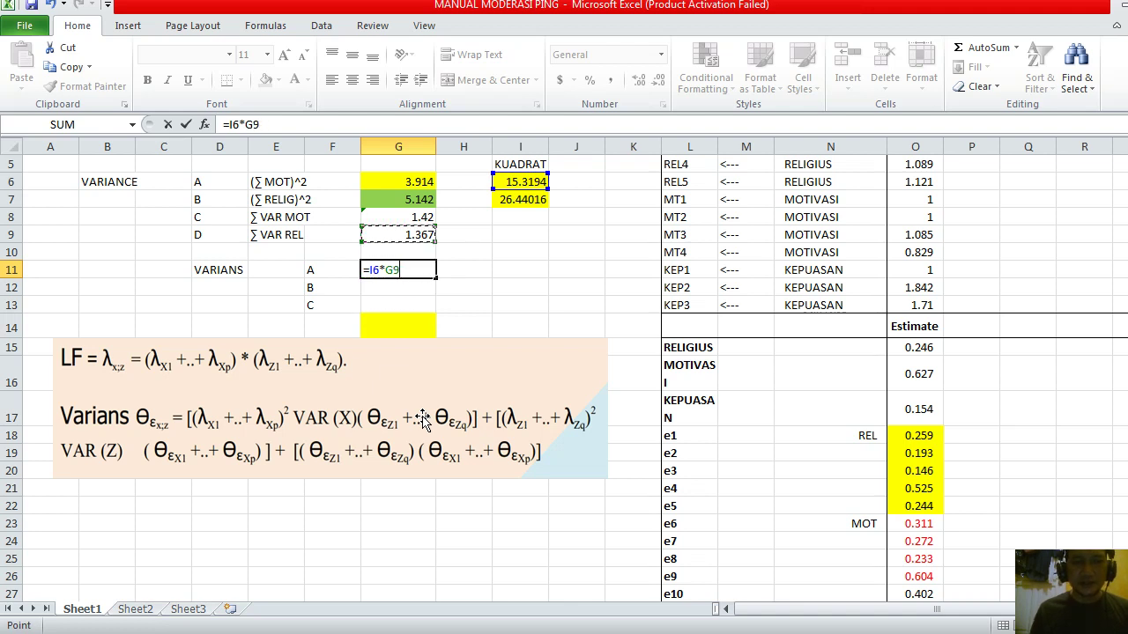
pyautogui.press('Return')
# - Calculate VARIANS term B in cell G12 by multiplying the squared religiosity loadings by the motivation error variance sum, =I7*G8
pyautogui.write('=')
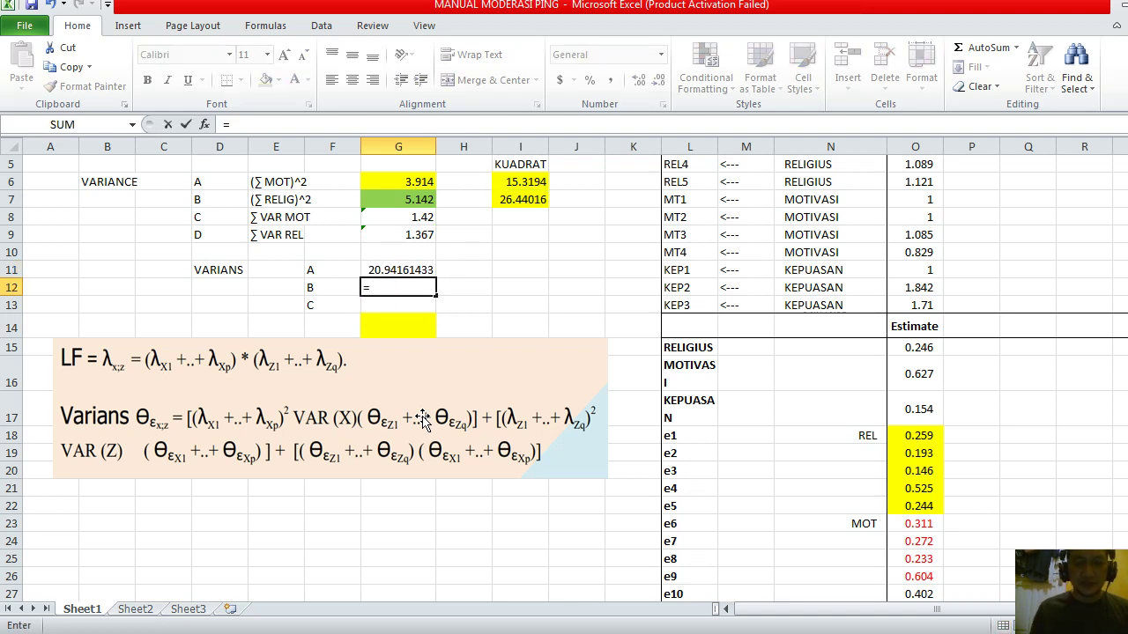
pyautogui.write('S')
pyautogui.press('BackSpace')
pyautogui.press('BackSpace')
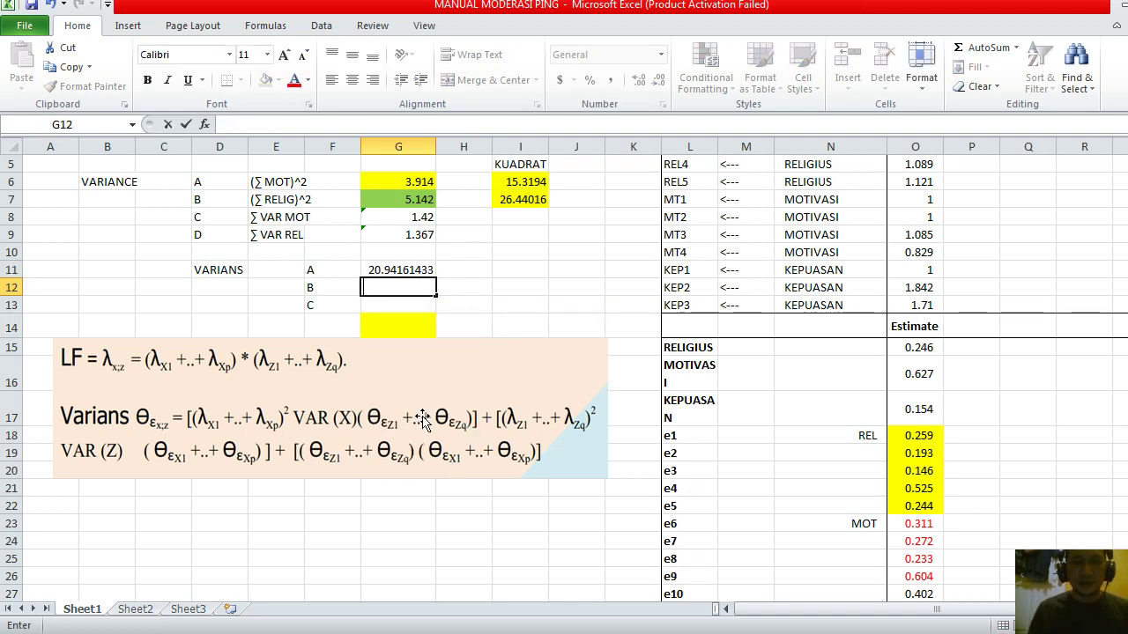
pyautogui.write('=')
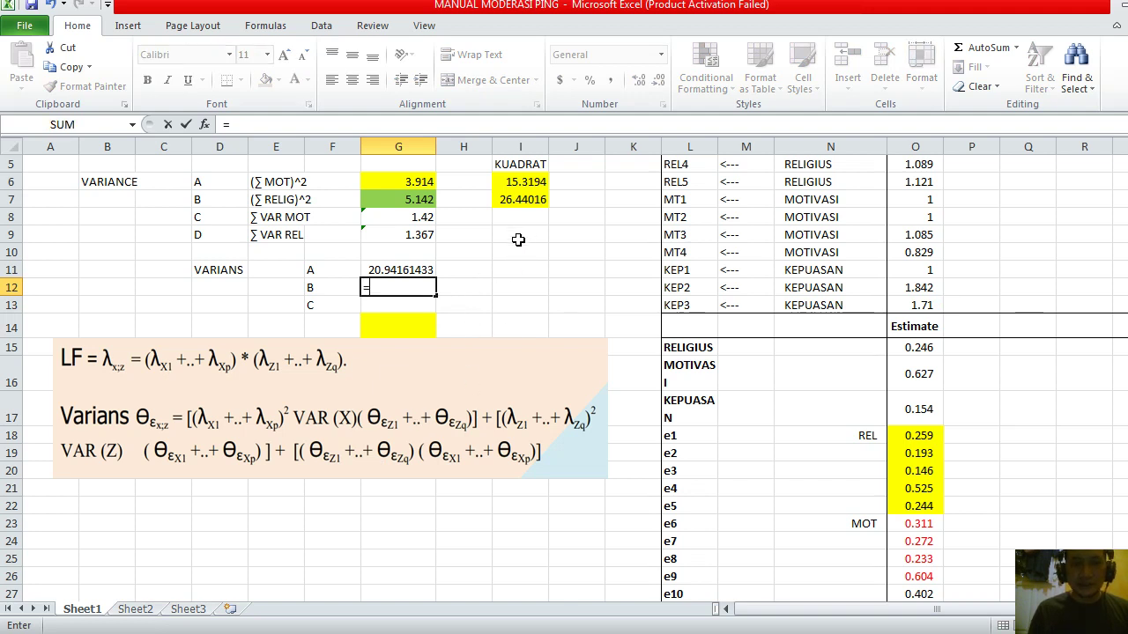
pyautogui.click(522, 199)
pyautogui.write('*')
pyautogui.press('Down')
pyautogui.press('Down')
pyautogui.press('Up')
pyautogui.press('Up')
pyautogui.press('Up')
pyautogui.press('Up')
pyautogui.press('Up')
pyautogui.press('Up')
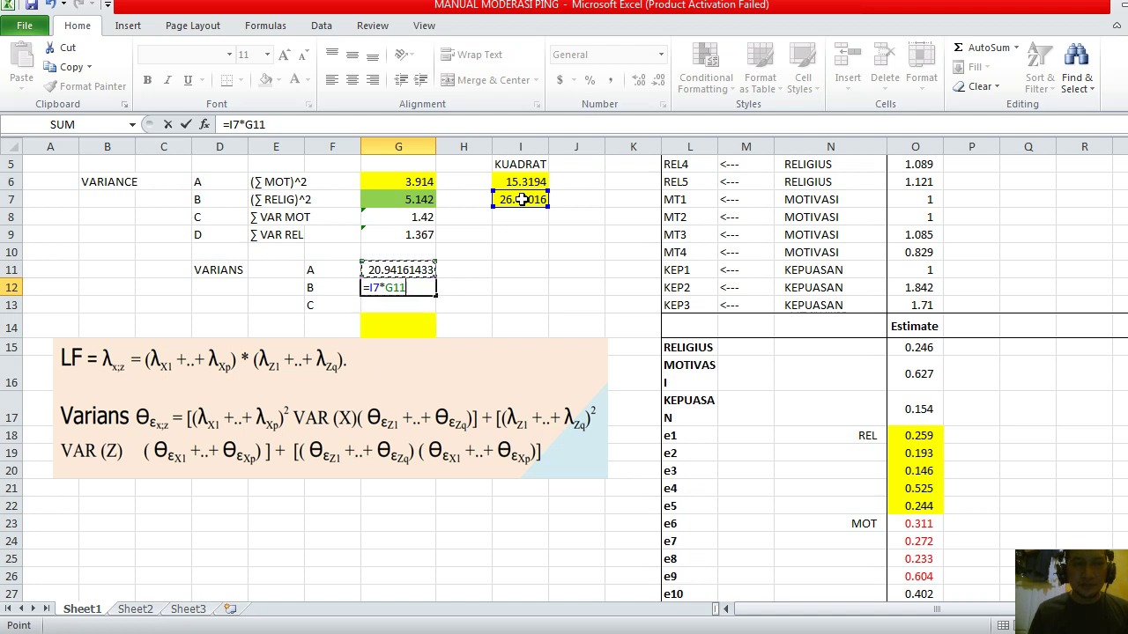
pyautogui.press('Return')
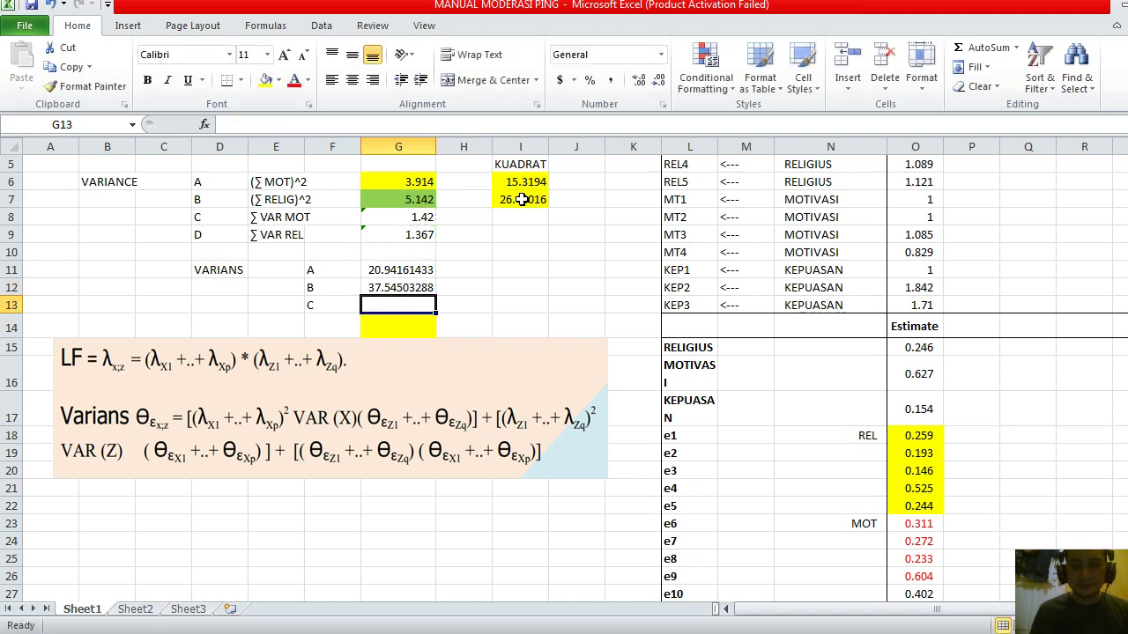
# - Calculate VARIANS term C in cell G13 by multiplying the motivation and religiosity error variance sums, =G8*G9
pyautogui.write('=')
pyautogui.press('Up')
pyautogui.press('Up')
pyautogui.press('Up')
pyautogui.press('Up')
pyautogui.press('Up')
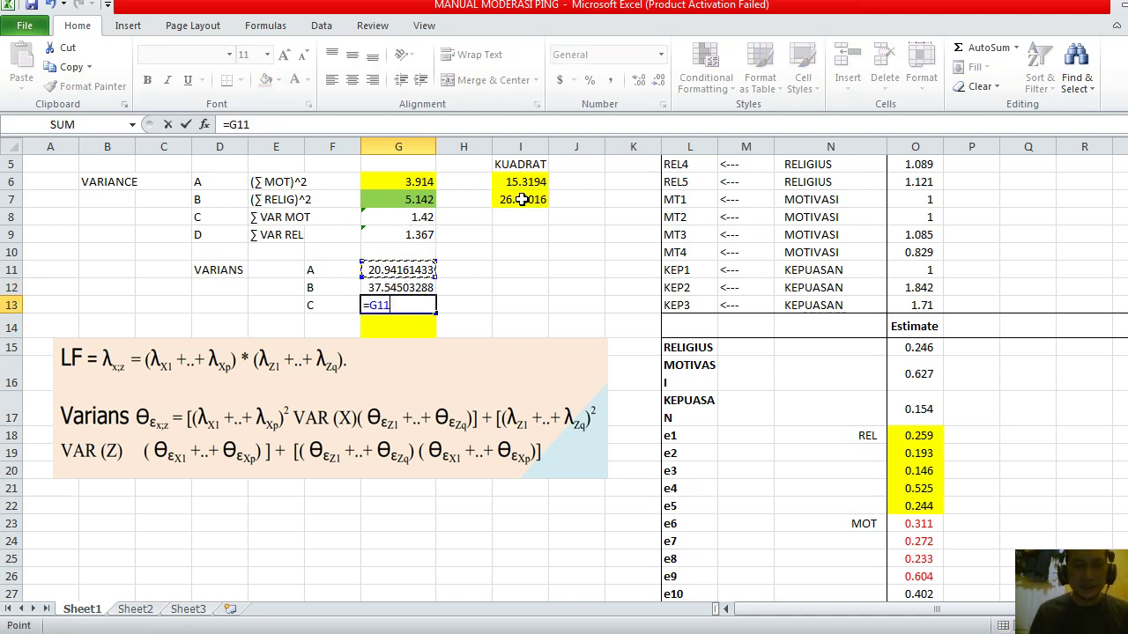
pyautogui.write('*')
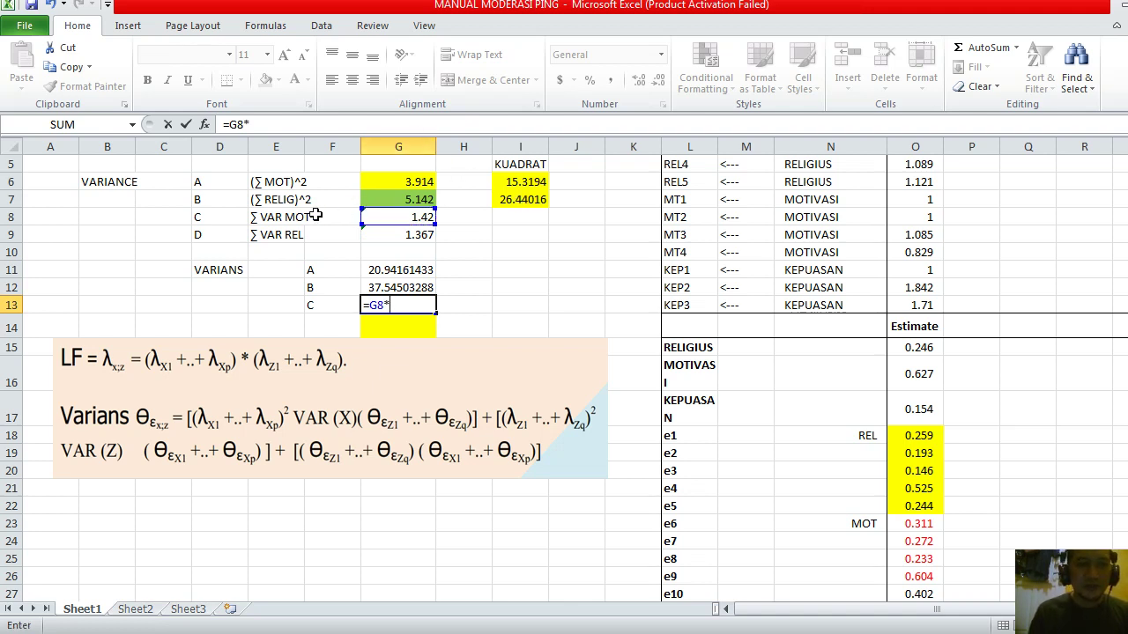
pyautogui.click(412, 236)
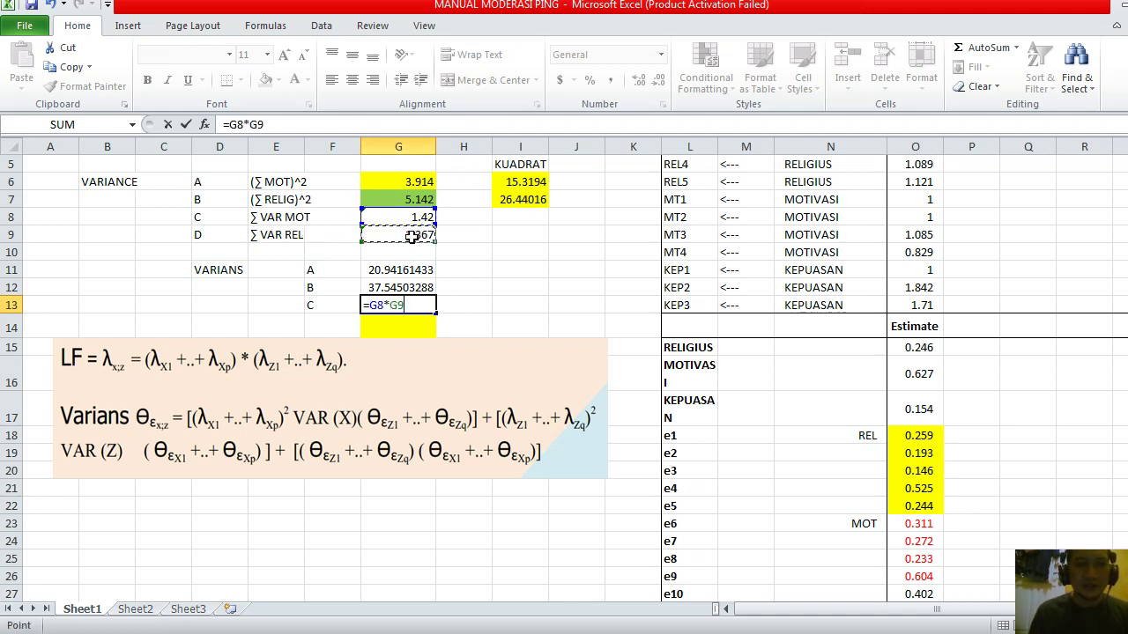
pyautogui.press('Return')
# - Total the three VARIANS terms A to C (G11:G13) in the yellow cell G14
pyautogui.write('=SUM(')
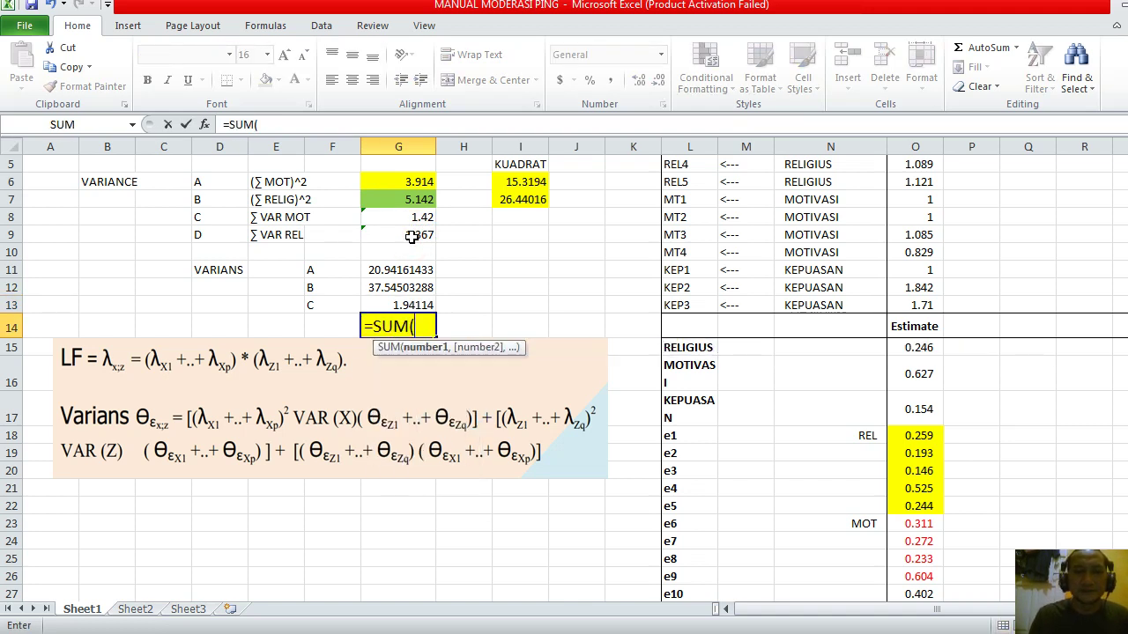
pyautogui.press('Up')
pyautogui.hotkey('shift', 'Up')
pyautogui.hotkey('shift', 'Up')
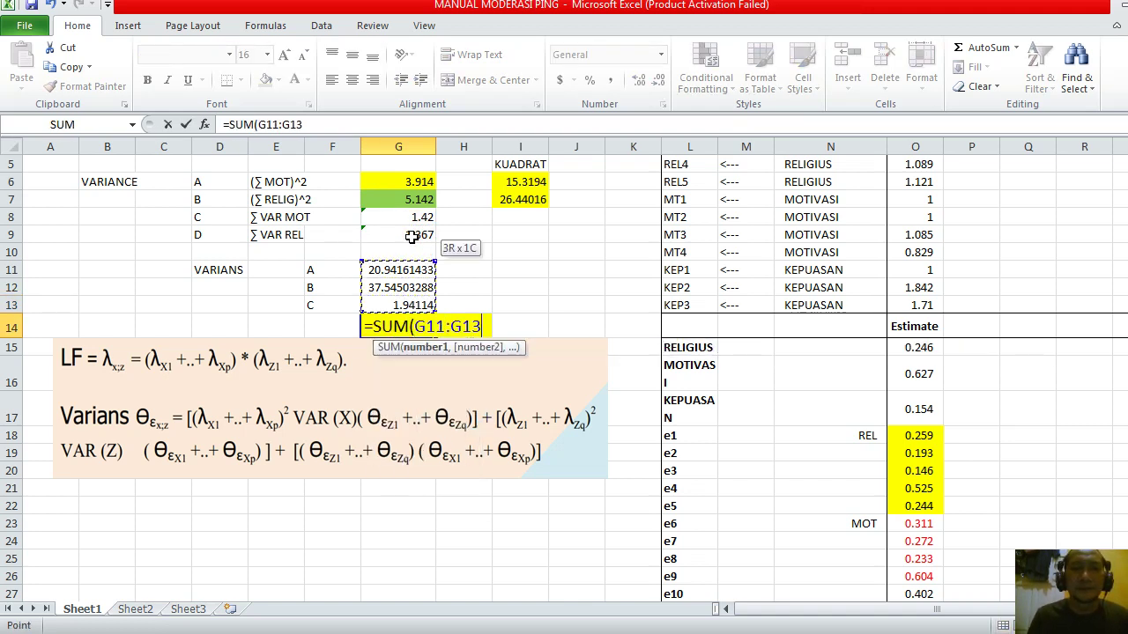
pyautogui.press('Return')
# - Review the computed interaction variance and the loading factor product in the upper rows of the sheet
pyautogui.press('Up')
pyautogui.press('Up')
pyautogui.press('Up')
pyautogui.press('Up')
pyautogui.press('Up')
pyautogui.press('Up')
pyautogui.press('Up')
pyautogui.press('Up')
pyautogui.press('Up')
pyautogui.press('Up')
pyautogui.press('Up')
pyautogui.press('Up')
pyautogui.press('Up')
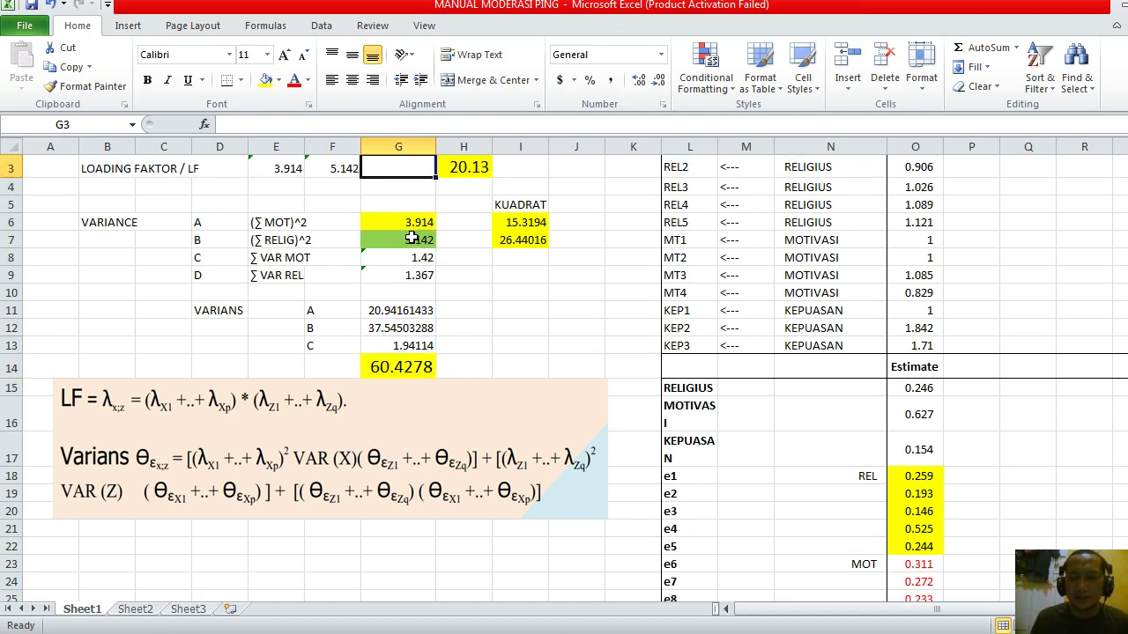
pyautogui.press('Up')
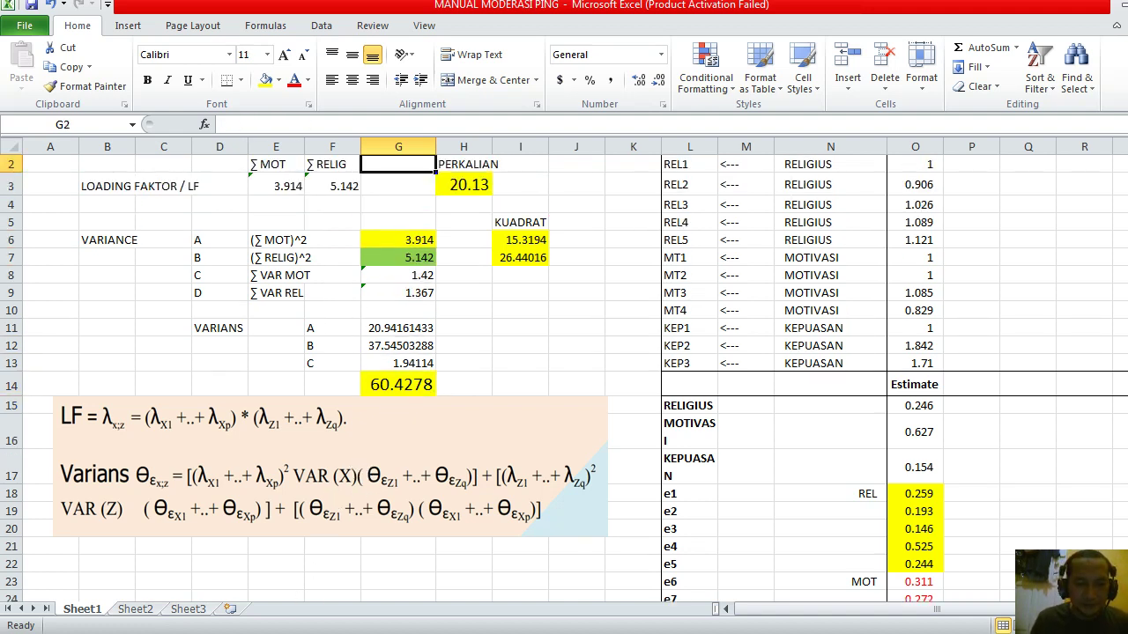
pyautogui.click(291, 630)
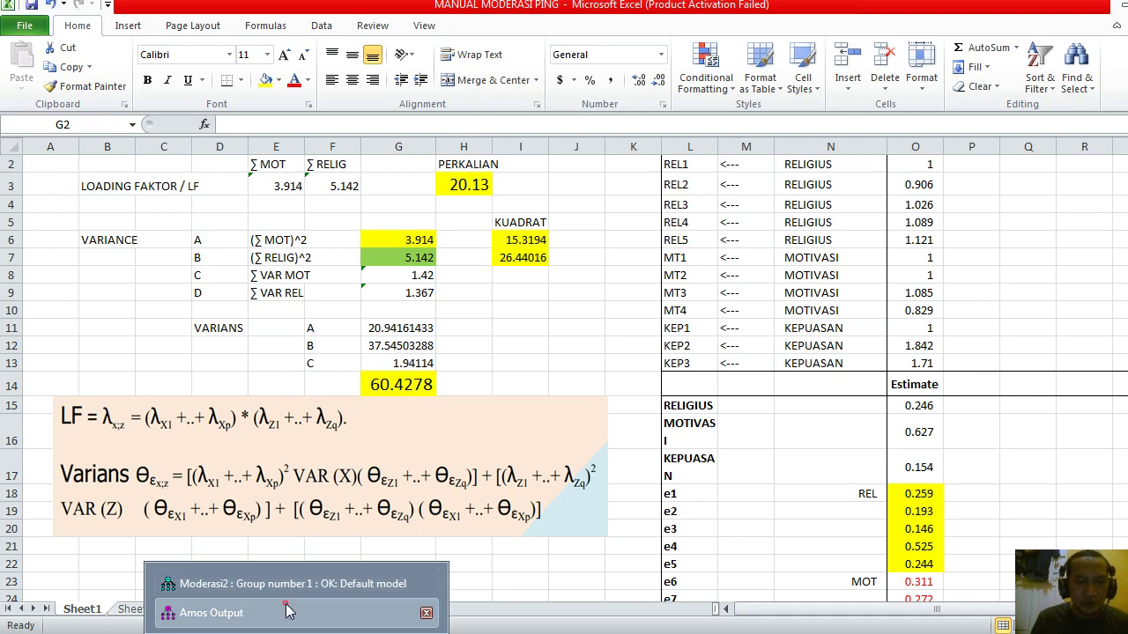
pyautogui.click(290, 610)
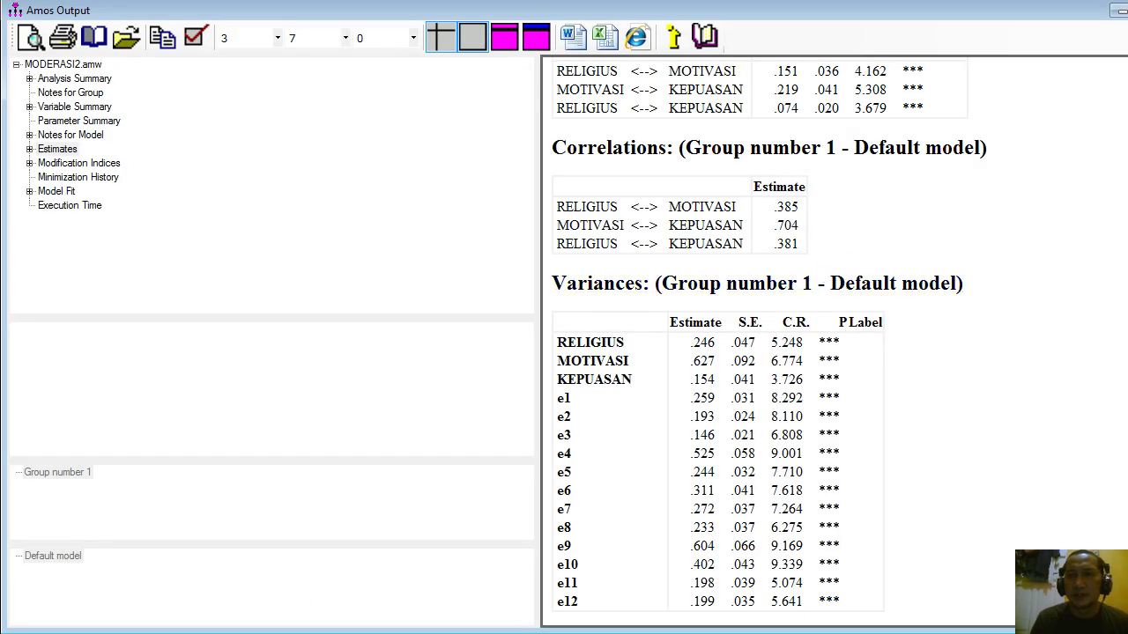
pyautogui.hotkey('alt', 'Tab')
# - Switch to the Amos path diagram window and open the MODEL STRUKTURAL file from the Amos row data folder
pyautogui.click(303, 632)
pyautogui.click(371, 296)
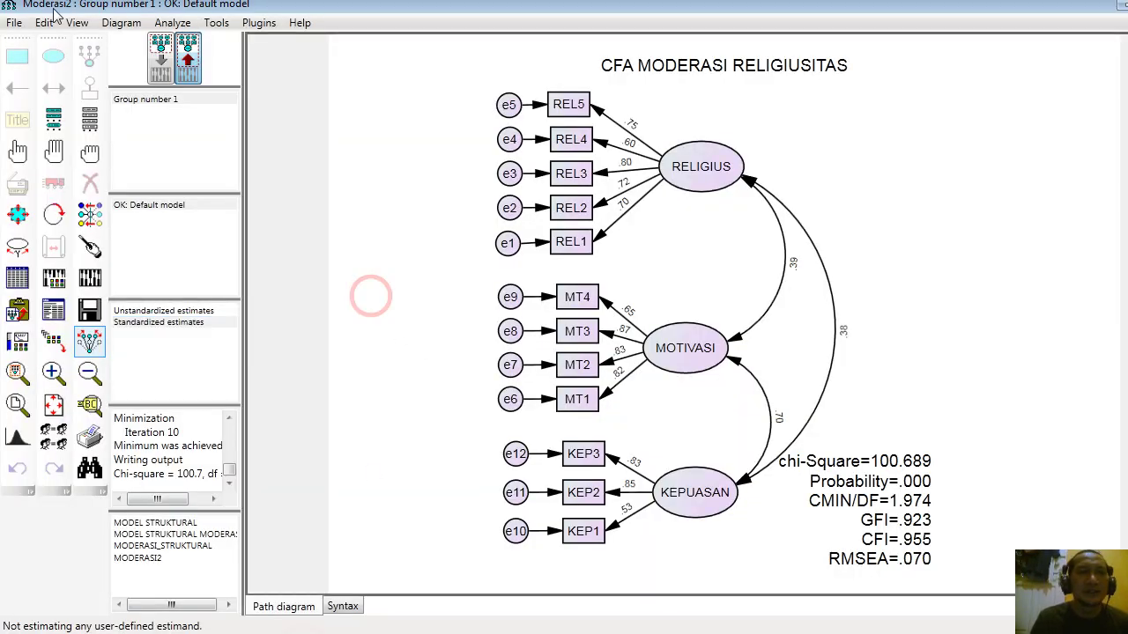
pyautogui.click(14, 24)
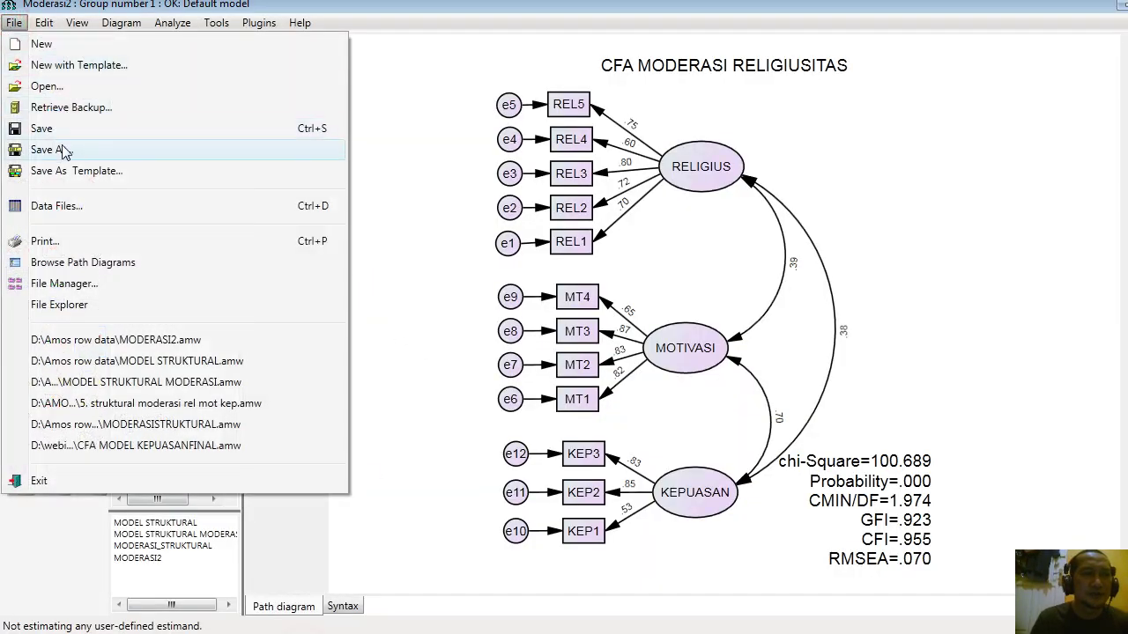
pyautogui.click(53, 87)
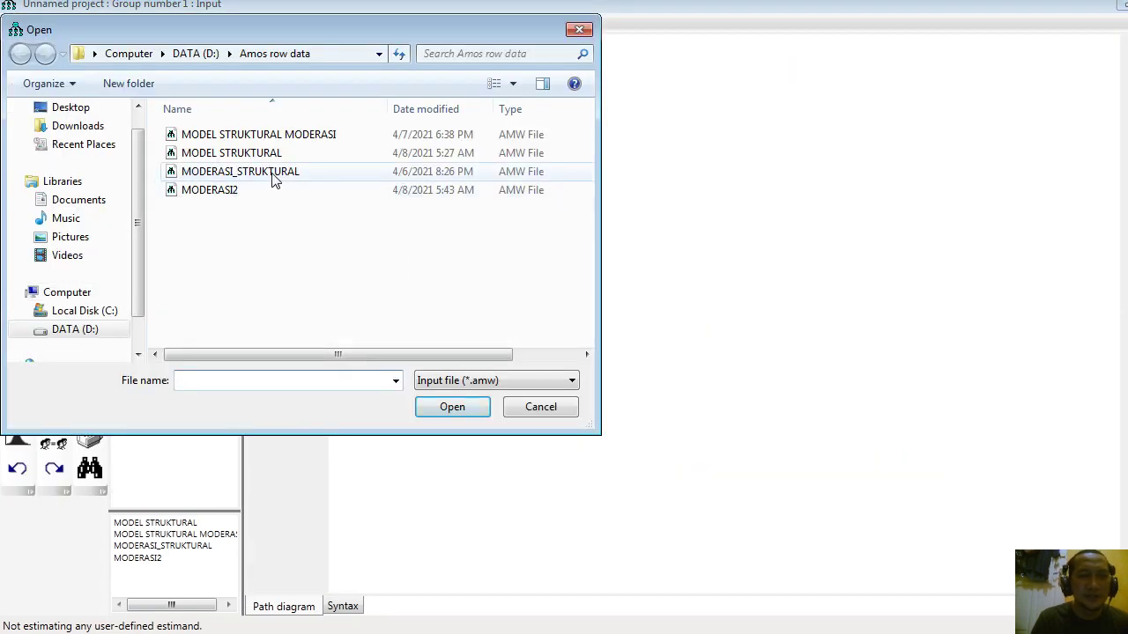
pyautogui.click(262, 153)
pyautogui.doubleClick(262, 152)
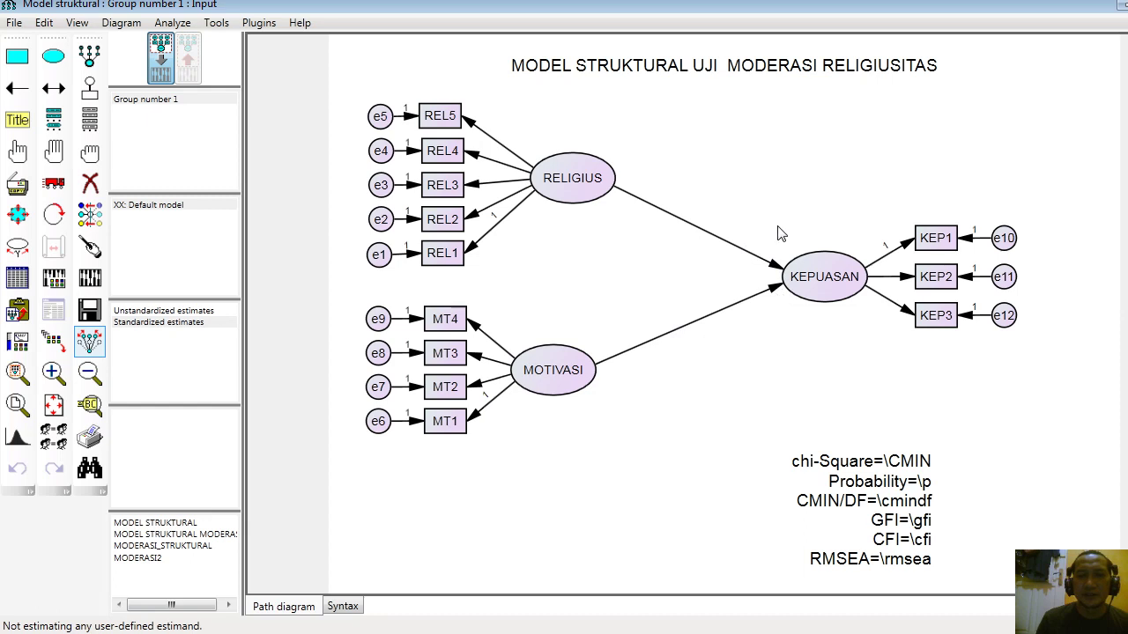
# - Add a latent variable named INTERKASI below MOTIVASI, with one indicator and its error term rotated to its left
pyautogui.click(89, 88)
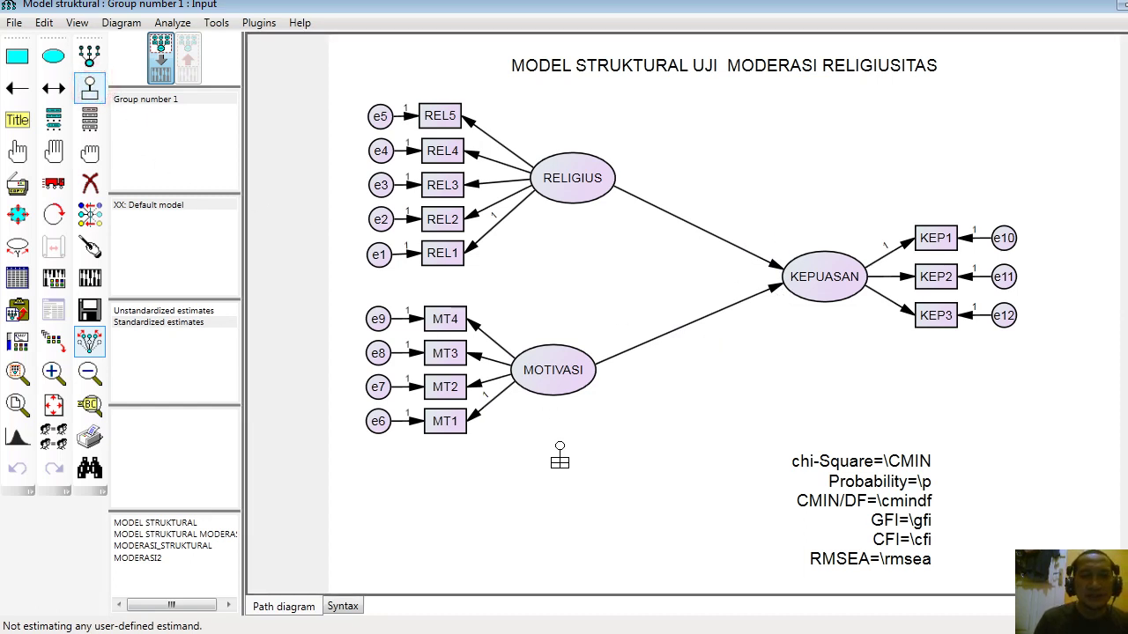
pyautogui.click(89, 58)
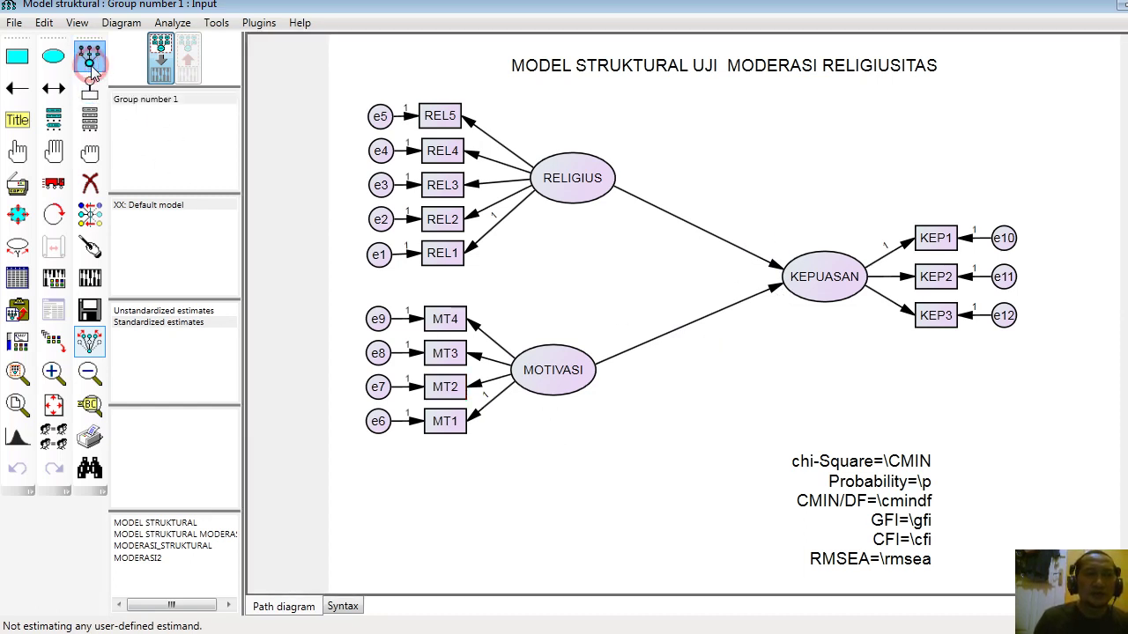
pyautogui.click(554, 475)
pyautogui.click(555, 476)
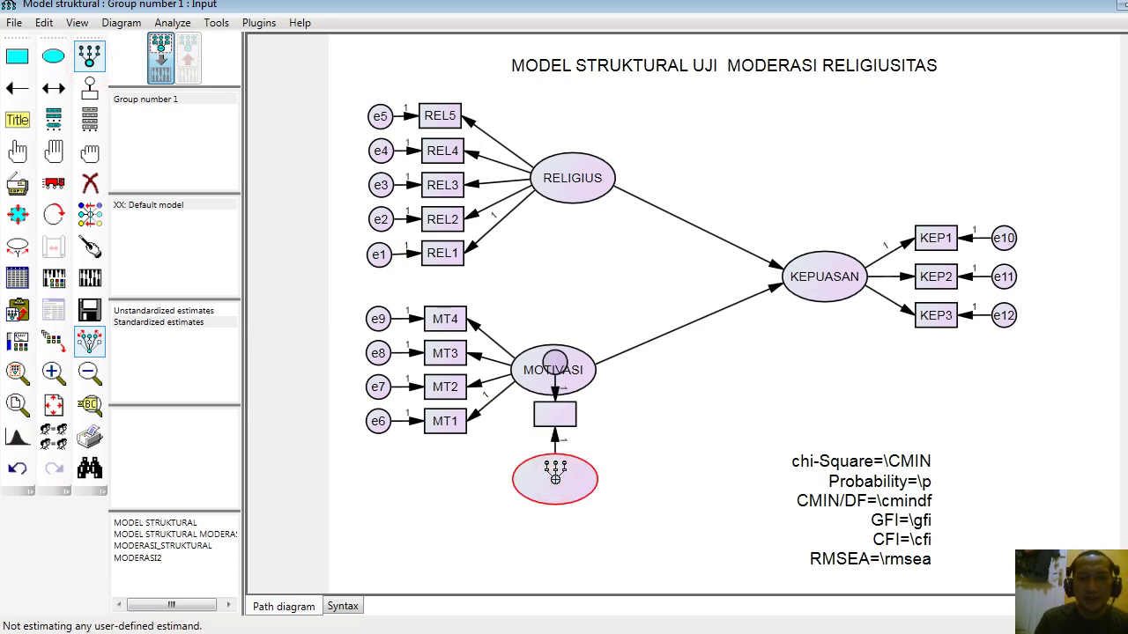
pyautogui.click(54, 214)
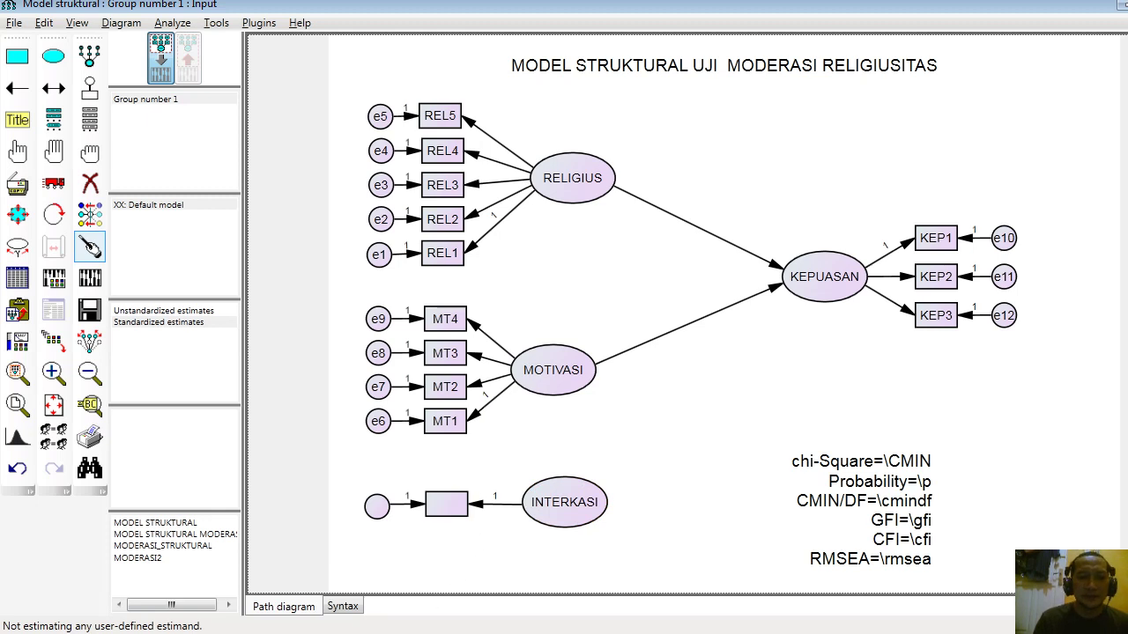
# - Switch to the file explorer and open the MODERASI_1 CSV file from the Amos row data folder on drive D
pyautogui.click(351, 633)
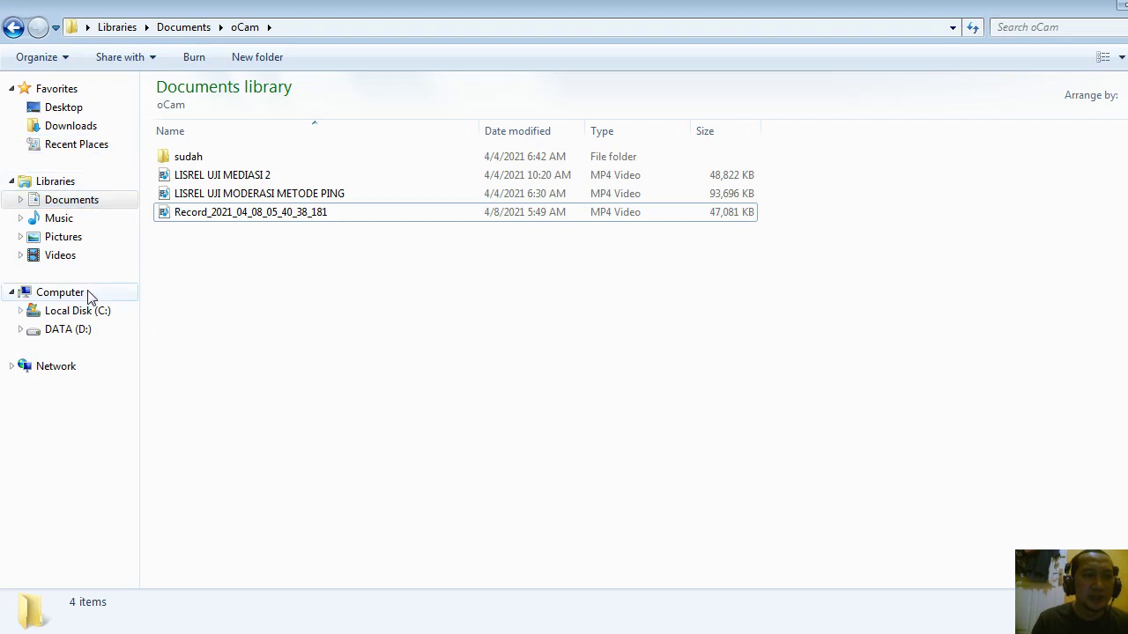
pyautogui.click(85, 334)
pyautogui.doubleClick(207, 125)
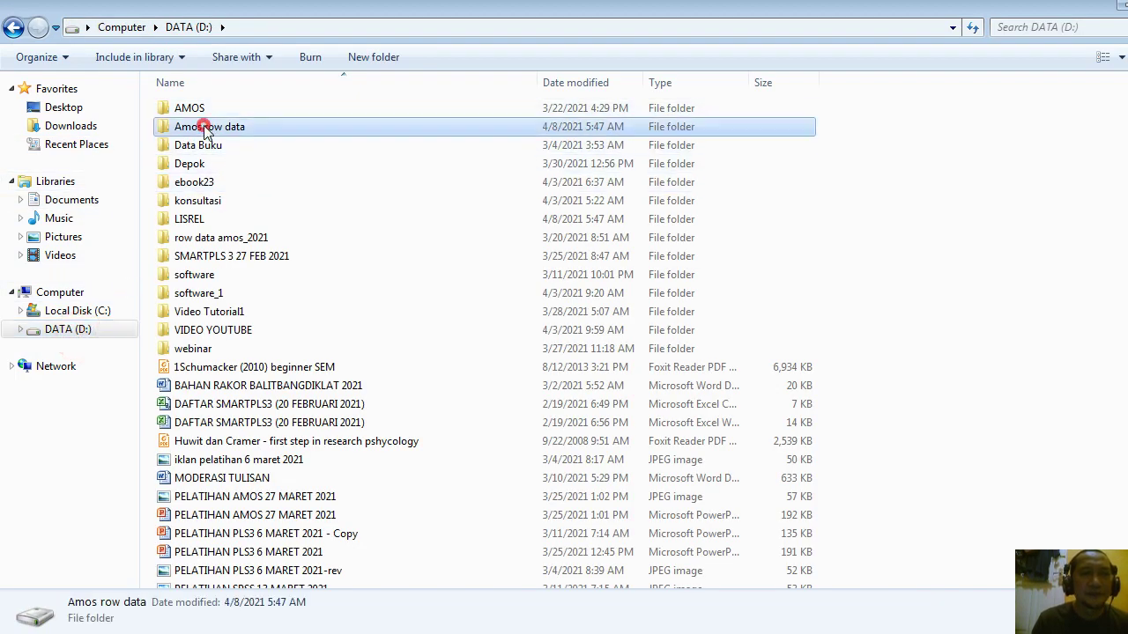
pyautogui.press('m')
pyautogui.press('Down')
pyautogui.press('Down')
pyautogui.press('Down')
pyautogui.press('Down')
pyautogui.press('Down')
pyautogui.press('Down')
pyautogui.press('Down')
pyautogui.press('Down')
pyautogui.press('Down')
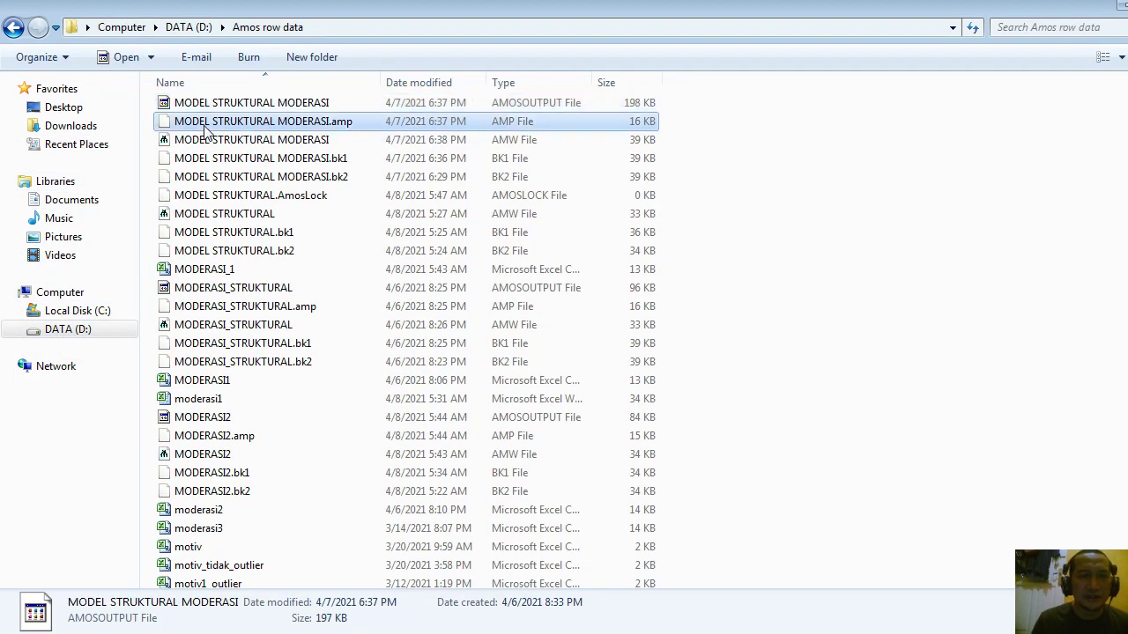
pyautogui.press('Return')
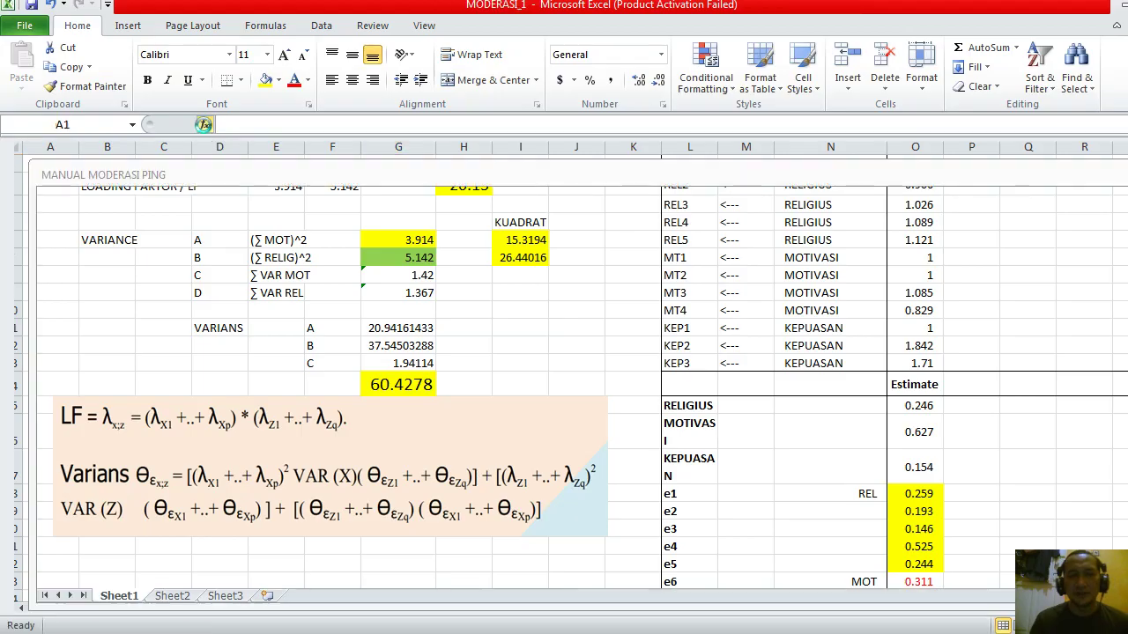
# - Add the column header INTER in cell M1, after the KEP3 column
pyautogui.press('Right')
pyautogui.press('Right')
pyautogui.press('Right')
pyautogui.press('Right')
pyautogui.press('Right')
pyautogui.press('Right')
pyautogui.press('Right')
pyautogui.press('Right')
pyautogui.press('Right')
pyautogui.press('Right')
pyautogui.press('Right')
pyautogui.press('Right')
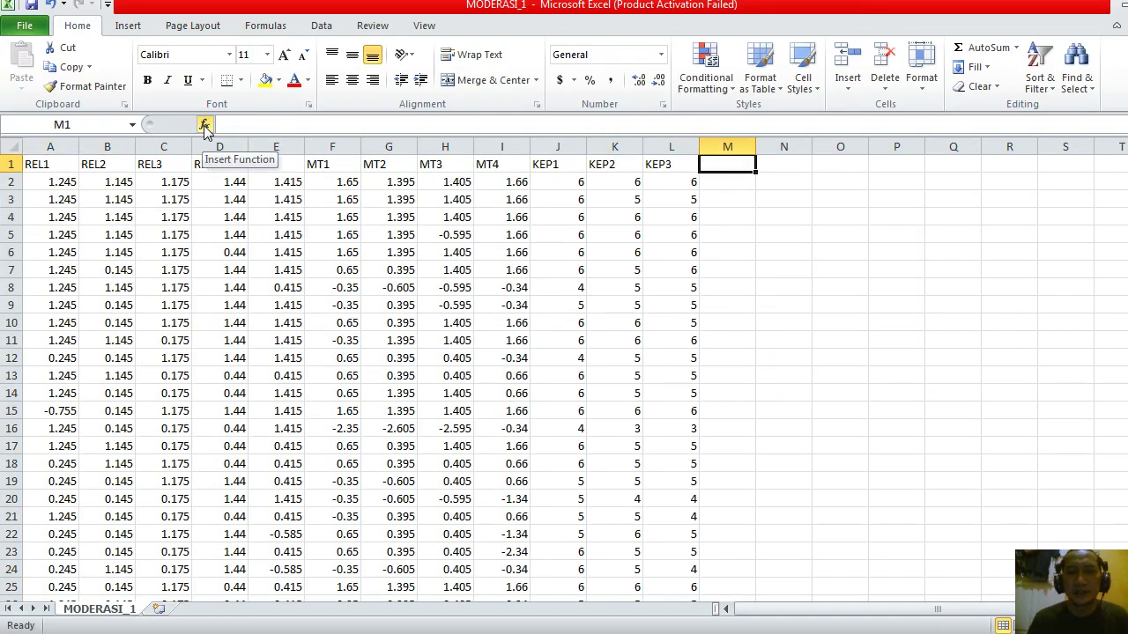
pyautogui.write('INTER')
pyautogui.press('Return')
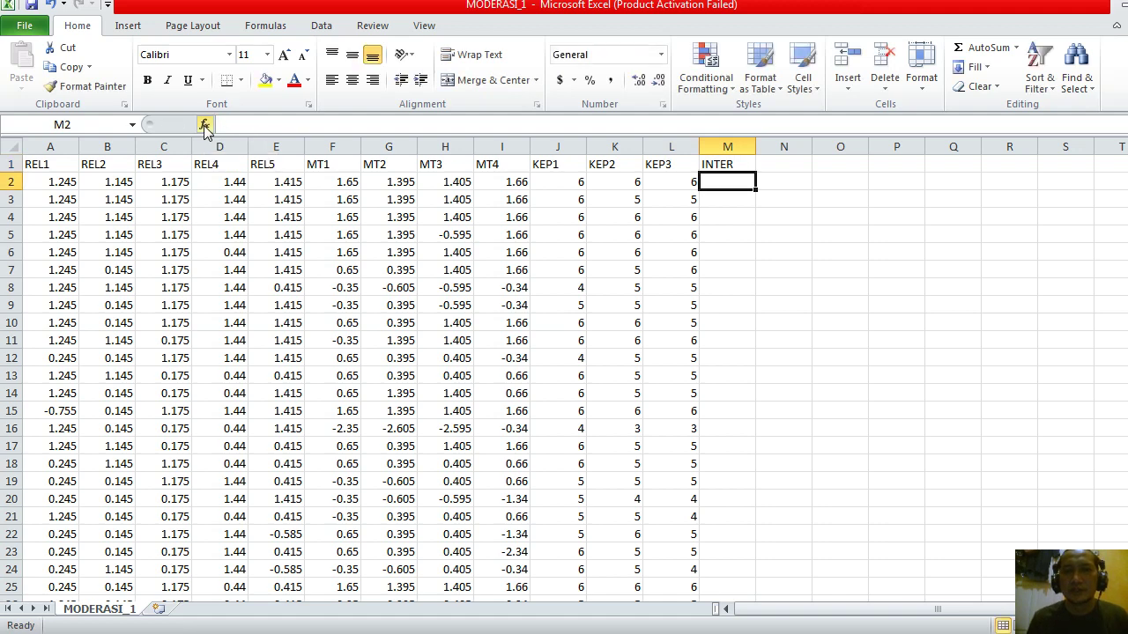
# - Calculate the interaction score in M2 by multiplying the summed REL and MT indicators, =SUM(A2:E2)*SUM(F2:I2)
pyautogui.write('=SUM(')
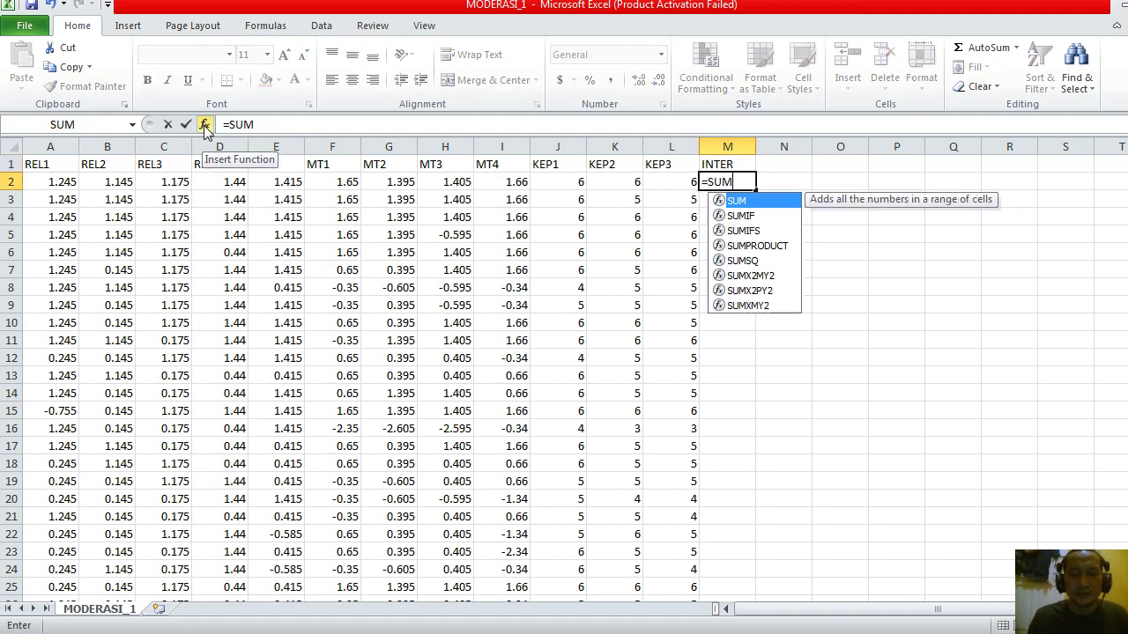
pyautogui.press('Left')
pyautogui.press('Left')
pyautogui.press('Left')
pyautogui.press('Left')
pyautogui.press('Left')
pyautogui.press('Left')
pyautogui.press('Left')
pyautogui.press('Left')
pyautogui.press('Left')
pyautogui.press('Left')
pyautogui.press('Left')
pyautogui.press('Left')
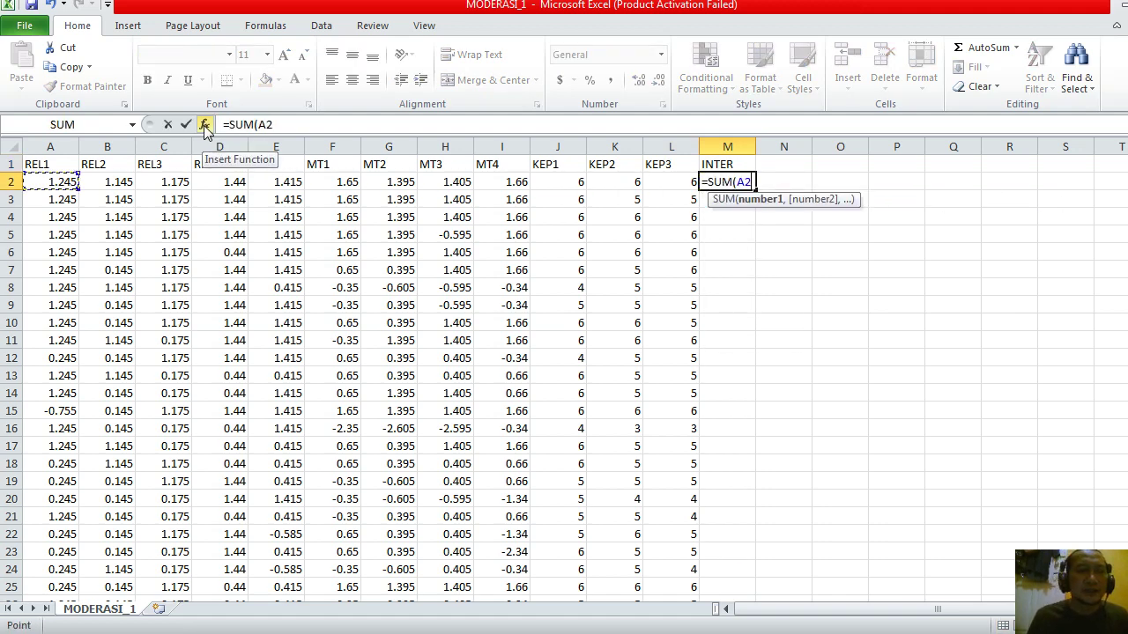
pyautogui.hotkey('shift', 'Right')
pyautogui.hotkey('shift', 'Right')
pyautogui.hotkey('shift', 'Right')
pyautogui.hotkey('shift', 'Right')
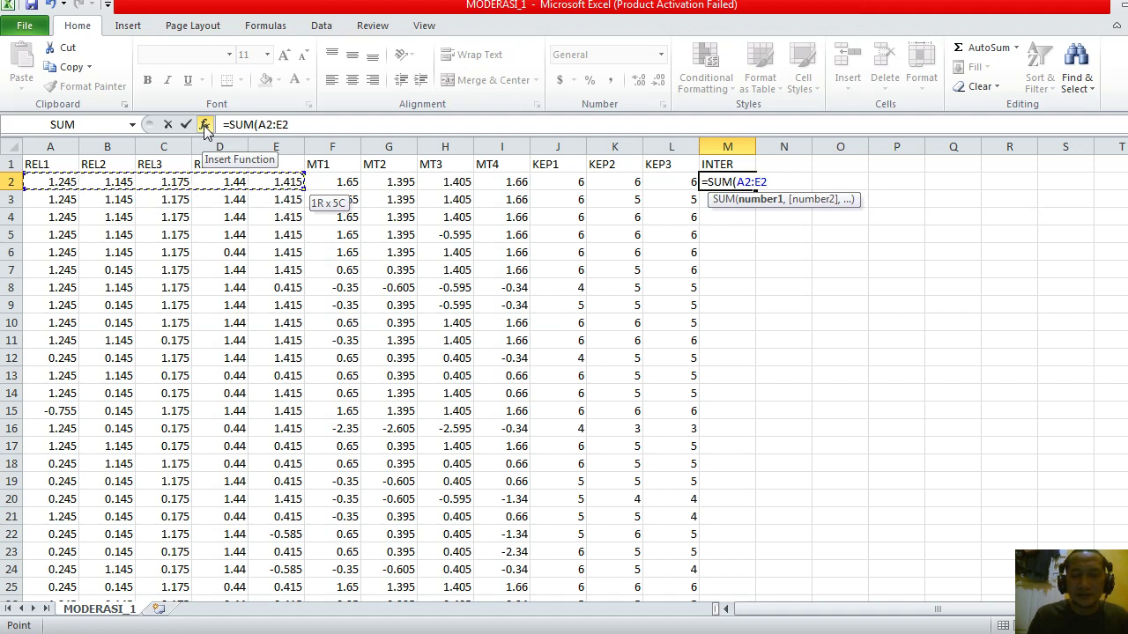
pyautogui.write(')*')
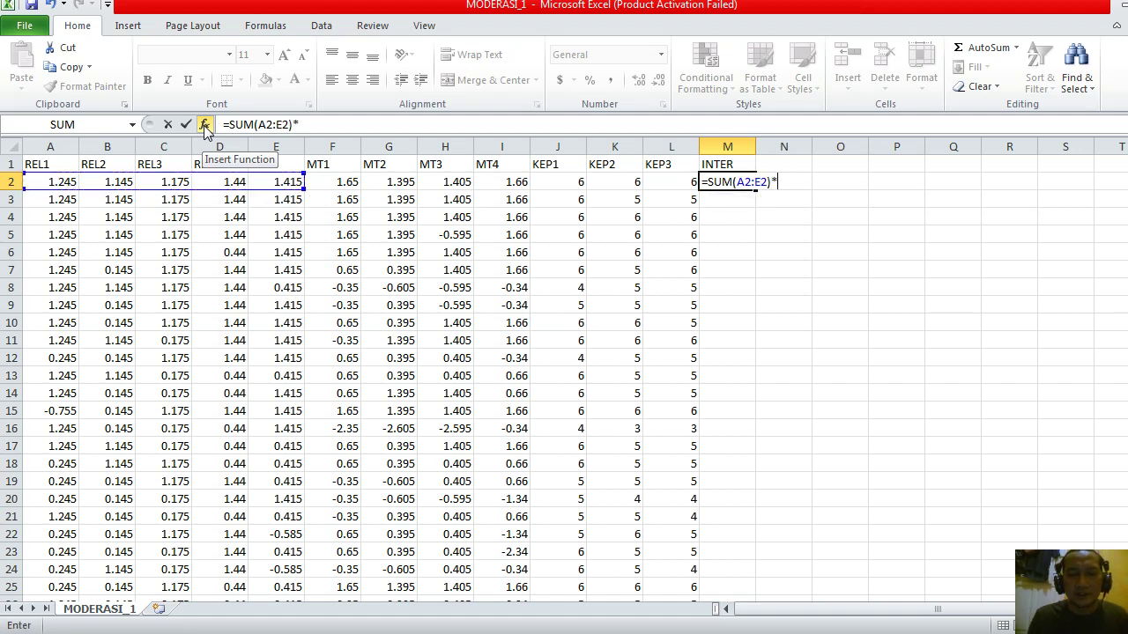
pyautogui.write('SUM(')
pyautogui.press('Left')
pyautogui.press('Left')
pyautogui.press('Left')
pyautogui.press('Left')
pyautogui.press('Left')
pyautogui.press('Left')
pyautogui.press('Left')
pyautogui.hotkey('shift', 'Right')
pyautogui.hotkey('shift', 'Right')
pyautogui.hotkey('shift', 'Right')
pyautogui.write(')')
pyautogui.press('Return')
# - Copy the interaction formula from M2 down the INTER column to the last data row, M3:M201
pyautogui.press('Up')
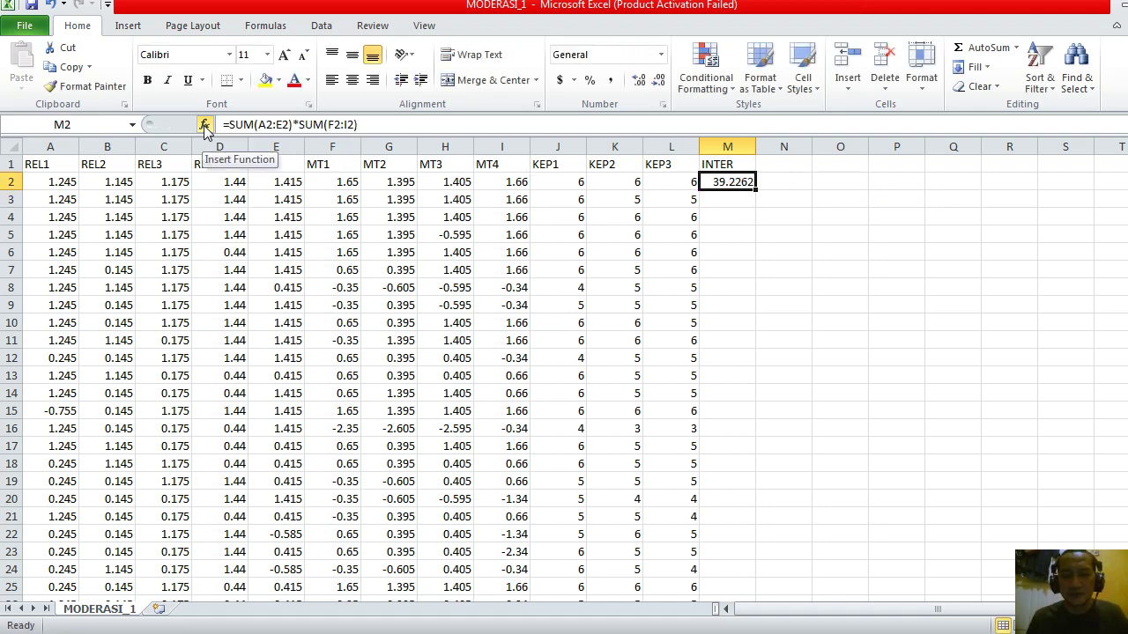
pyautogui.hotkey('ctrl', 'c')
pyautogui.hotkey('shift', 'Down')
pyautogui.hotkey('shift', 'Down')
pyautogui.hotkey('shift', 'Down')
pyautogui.hotkey('shift', 'Down')
pyautogui.hotkey('shift', 'Down')
pyautogui.hotkey('shift', 'Down')
pyautogui.hotkey('shift', 'Down')
pyautogui.hotkey('shift', 'Down')
pyautogui.hotkey('shift', 'Down')
pyautogui.hotkey('shift', 'Down')
pyautogui.hotkey('shift', 'Down')
pyautogui.hotkey('shift', 'Down')
pyautogui.hotkey('shift', 'Down')
pyautogui.hotkey('shift', 'Down')
pyautogui.hotkey('shift', 'Down')
pyautogui.hotkey('shift', 'Down')
pyautogui.hotkey('shift', 'Down')
pyautogui.hotkey('shift', 'Down')
pyautogui.hotkey('shift', 'Down')
pyautogui.hotkey('shift', 'Down')
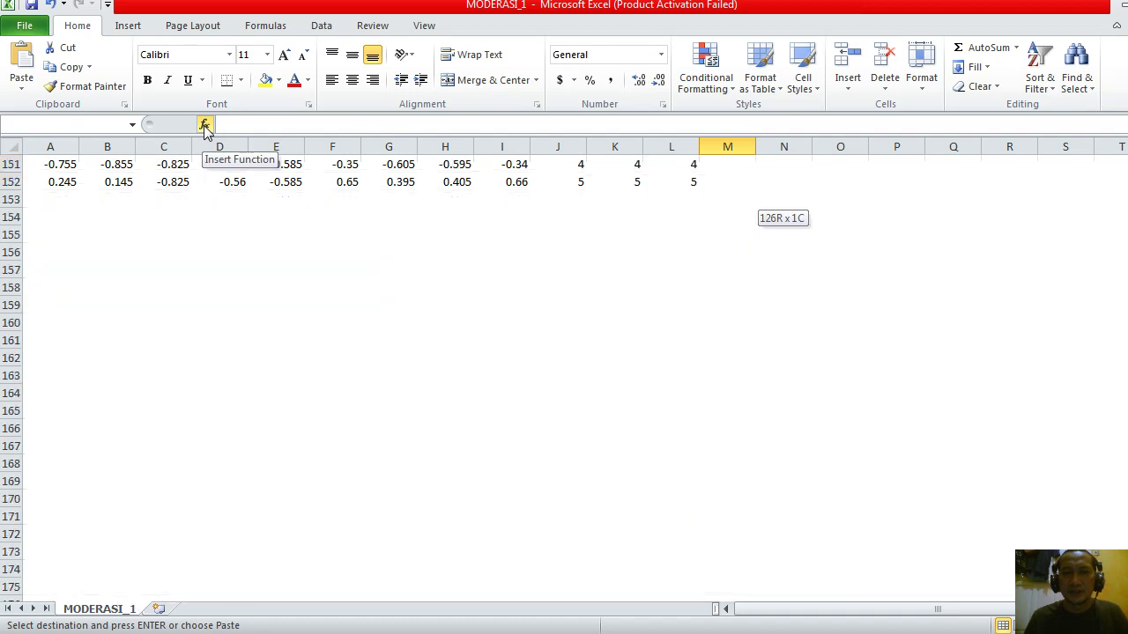
pyautogui.hotkey('shift', 'Down')
pyautogui.hotkey('shift', 'Down')
pyautogui.hotkey('shift', 'Down')
pyautogui.hotkey('shift', 'Down')
pyautogui.hotkey('shift', 'Down')
pyautogui.hotkey('shift', 'Down')
pyautogui.hotkey('shift', 'Down')
pyautogui.hotkey('shift', 'Down')
pyautogui.hotkey('shift', 'Down')
pyautogui.hotkey('shift', 'Down')
pyautogui.hotkey('shift', 'Down')
pyautogui.hotkey('shift', 'Down')
pyautogui.hotkey('shift', 'Down')
pyautogui.hotkey('shift', 'Down')
pyautogui.hotkey('shift', 'Down')
pyautogui.hotkey('shift', 'Down')
pyautogui.hotkey('shift', 'Down')
pyautogui.hotkey('shift', 'Down')
pyautogui.hotkey('shift', 'Down')
pyautogui.hotkey('shift', 'Down')
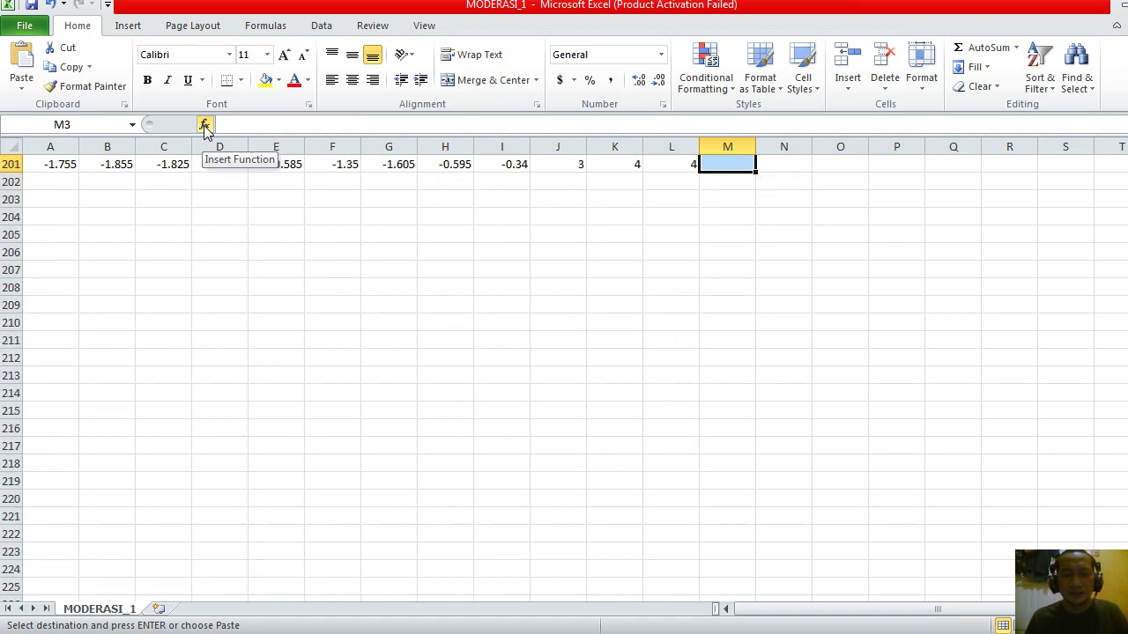
pyautogui.hotkey('ctrl', 'v')
# - Save the data file keeping its CSV format, and save a CSV copy named MODERASI_2 in the Amos row data folder
pyautogui.hotkey('ctrl', 's')
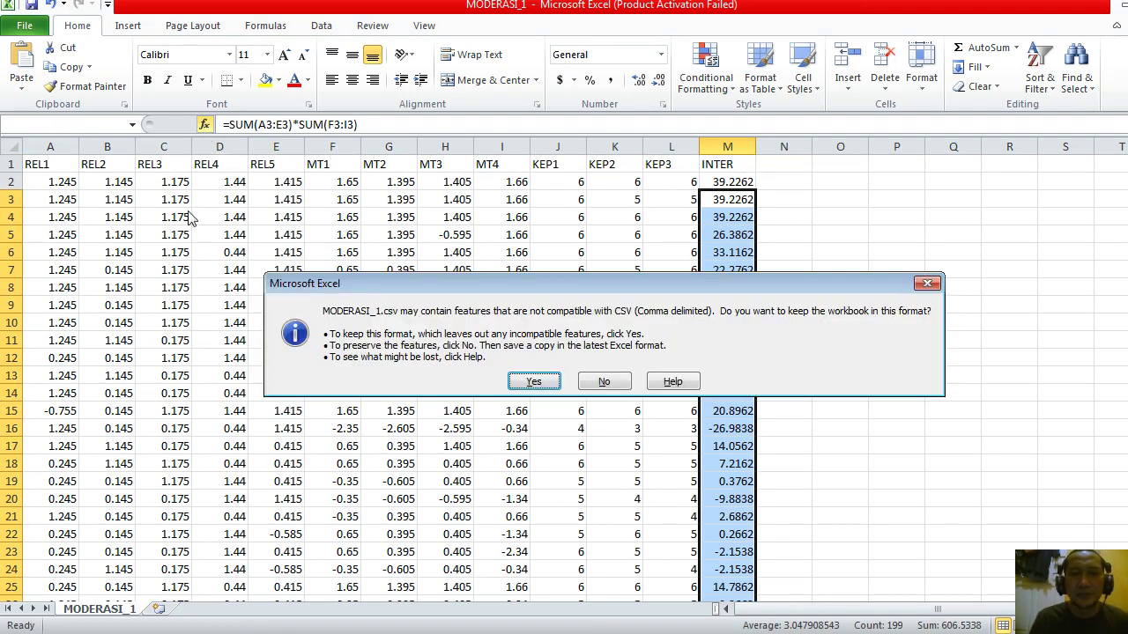
pyautogui.click(541, 385)
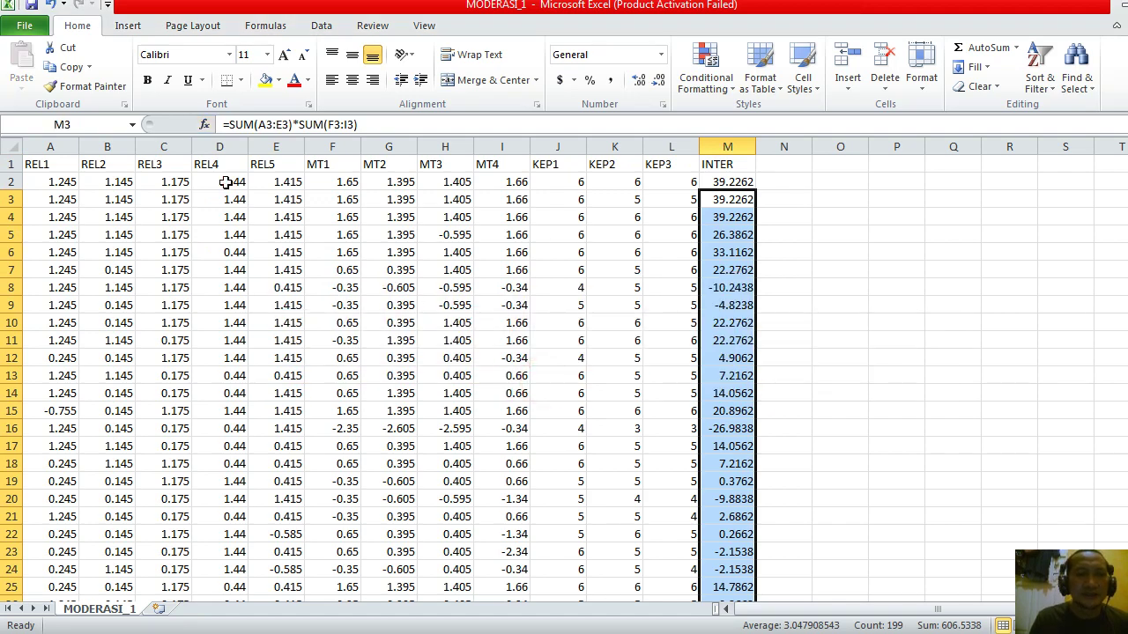
pyautogui.click(24, 29)
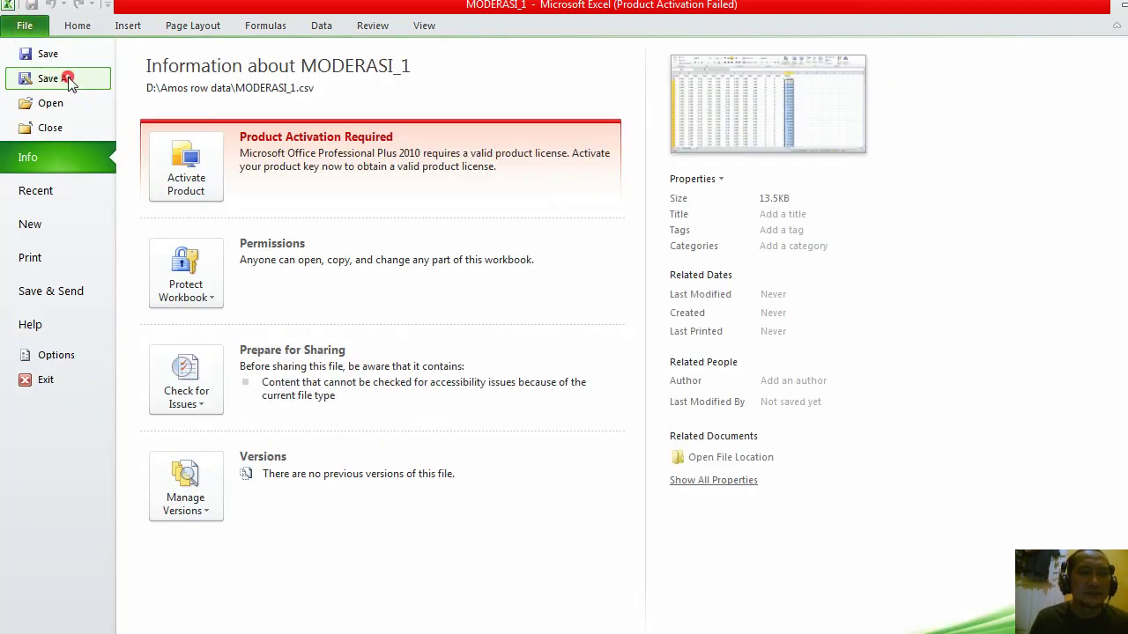
pyautogui.click(68, 79)
pyautogui.click(294, 295)
pyautogui.press('BackSpace')
pyautogui.write('2')
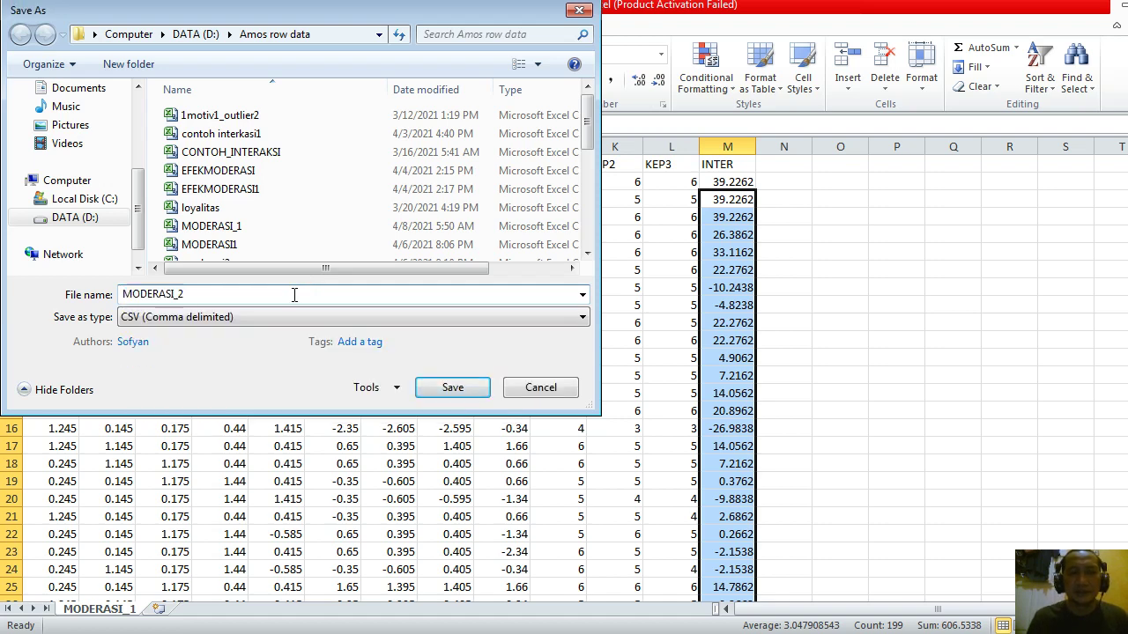
pyautogui.press('Return')
pyautogui.click(533, 380)
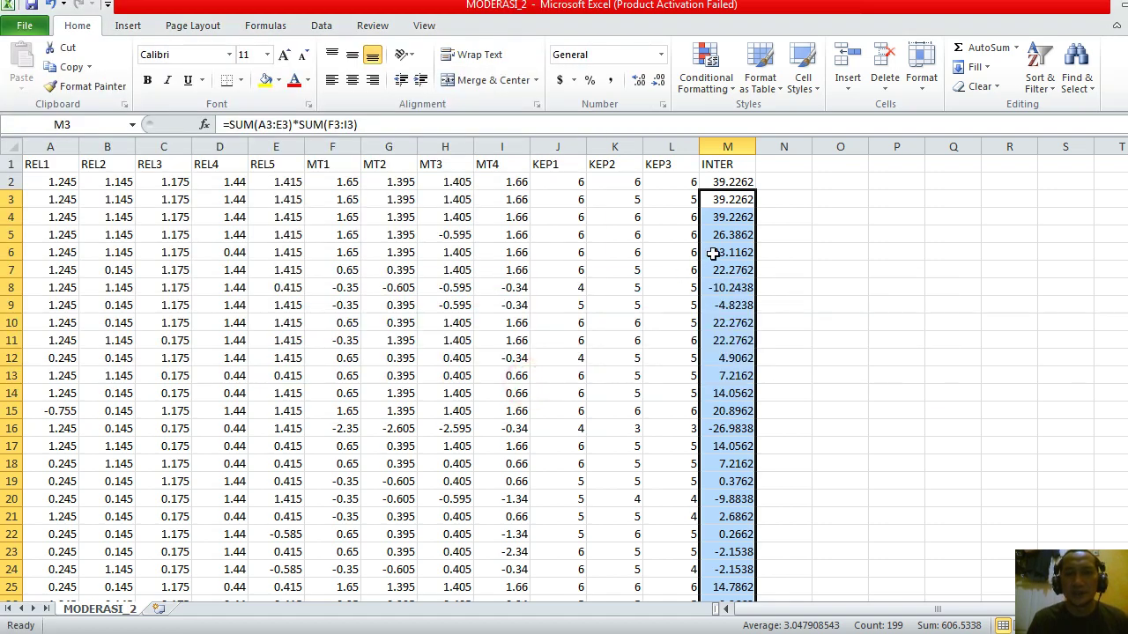
# - Close the MODERASI_2 data workbook, answering the closing prompts
pyautogui.click(728, 252)
pyautogui.click(728, 166)
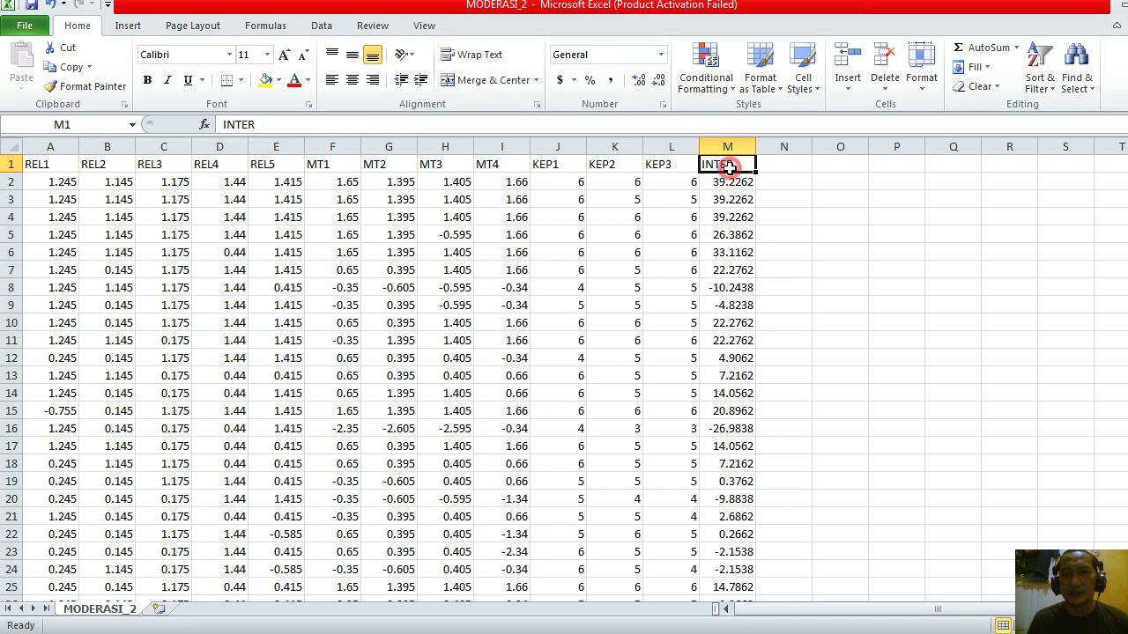
pyautogui.hotkey('alt', 'F4')
pyautogui.click(535, 345)
pyautogui.click(535, 381)
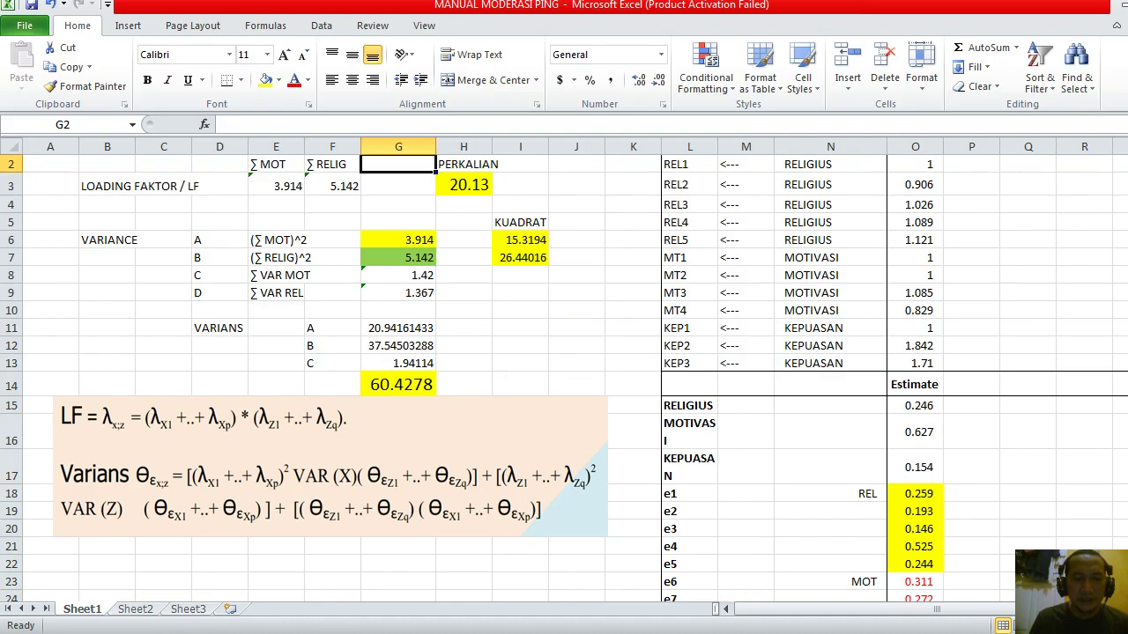
# - Switch to Amos and replace the data file of Group number 1 with MODERASI_2.csv from the Amos row data folder
pyautogui.hotkey('alt', 'Tab')
pyautogui.click(17, 279)
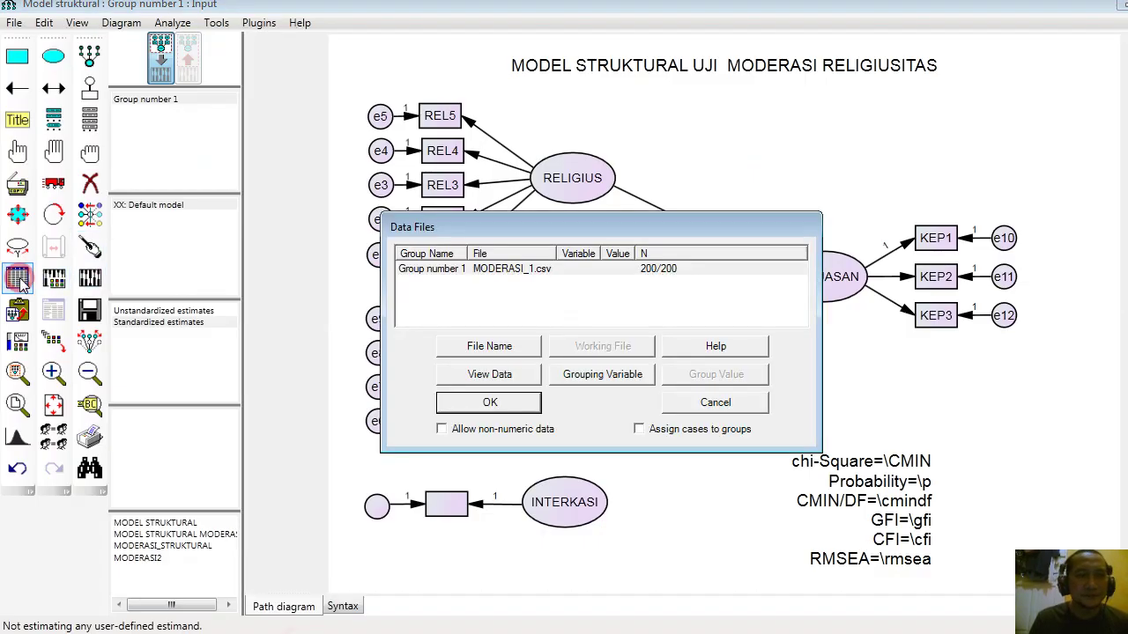
pyautogui.click(494, 353)
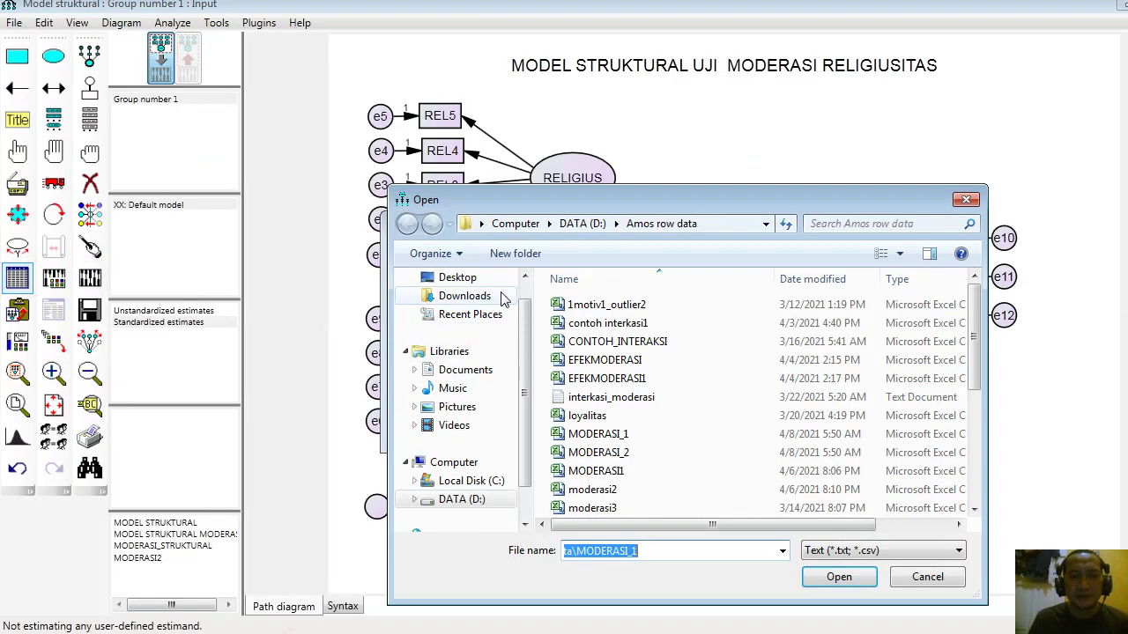
pyautogui.click(596, 454)
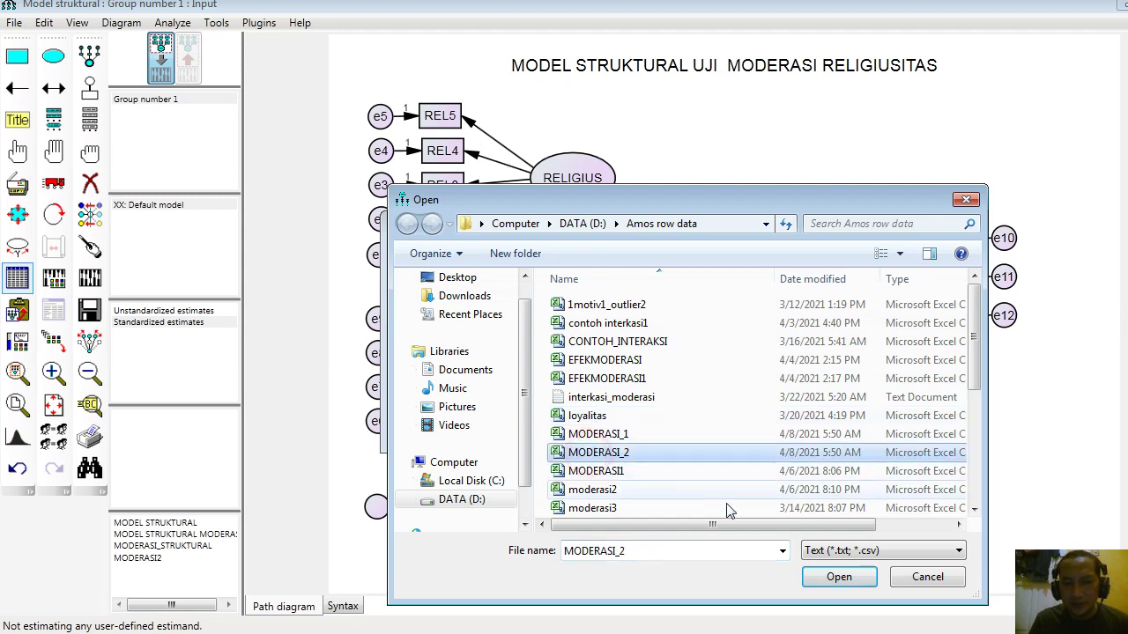
pyautogui.click(827, 580)
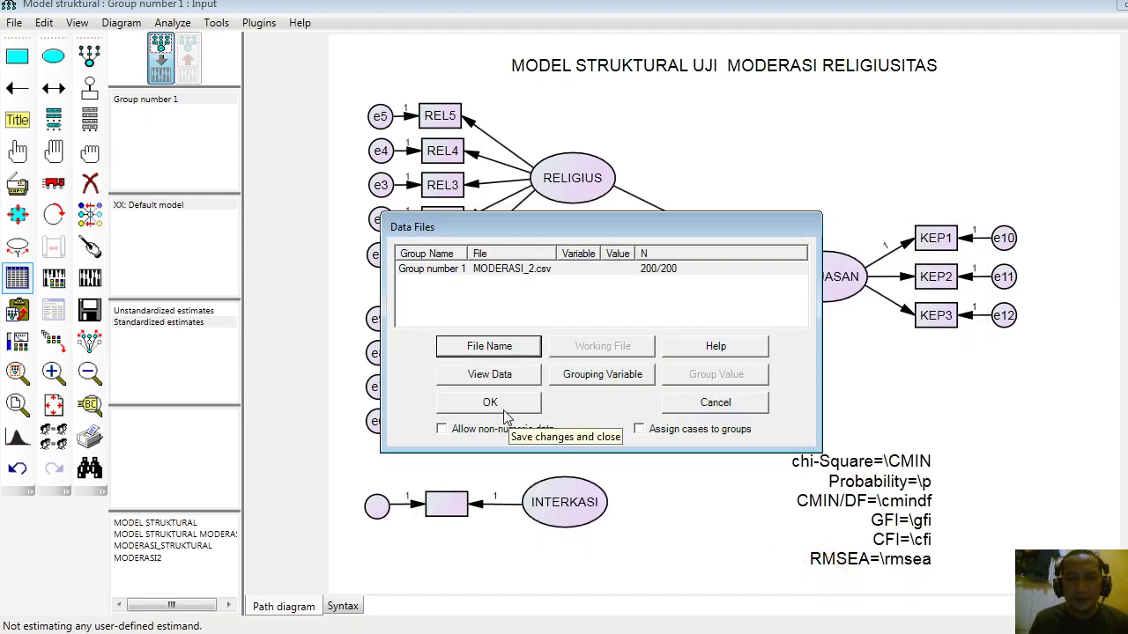
pyautogui.click(493, 404)
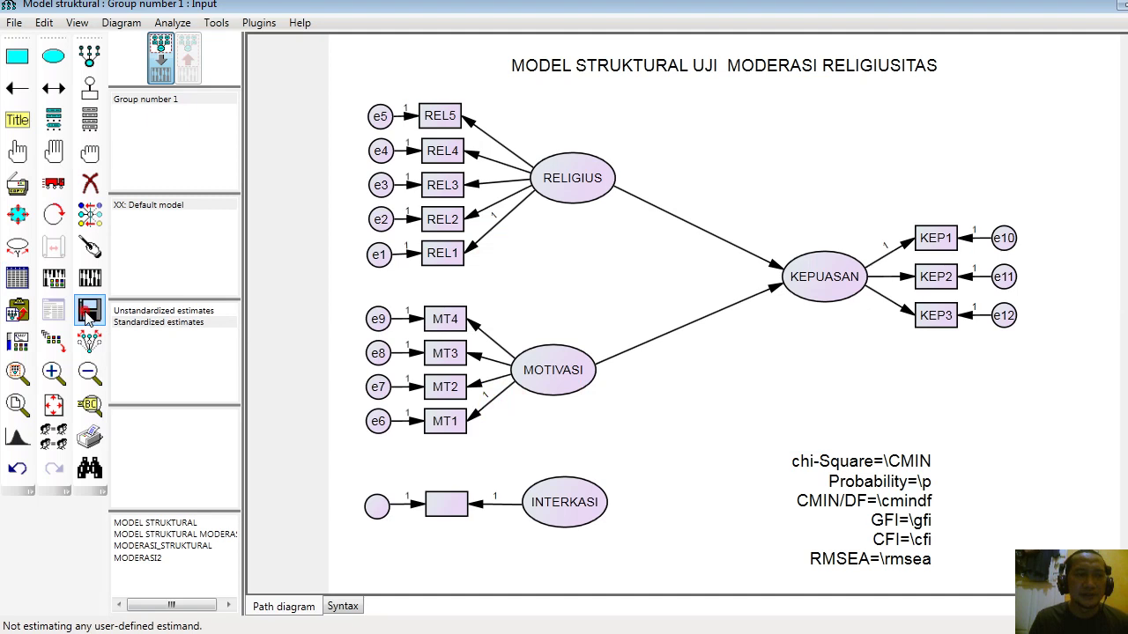
# - Assign the dataset variable INTER to the empty indicator box of the INTERKASI latent variable, and close the variable list
pyautogui.click(91, 126)
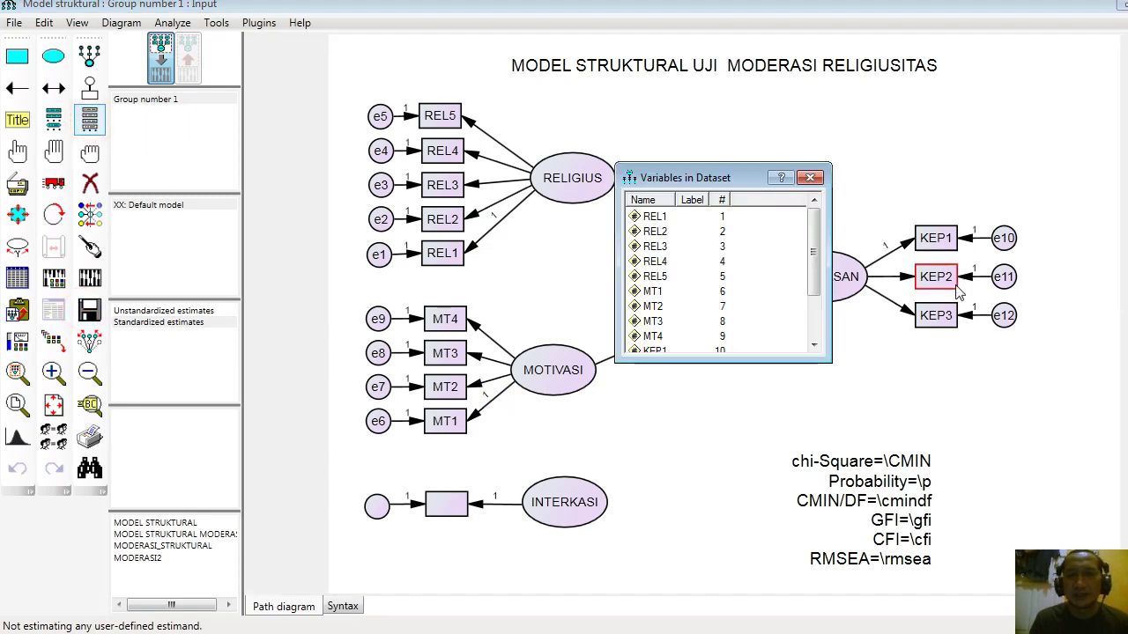
pyautogui.click(816, 333)
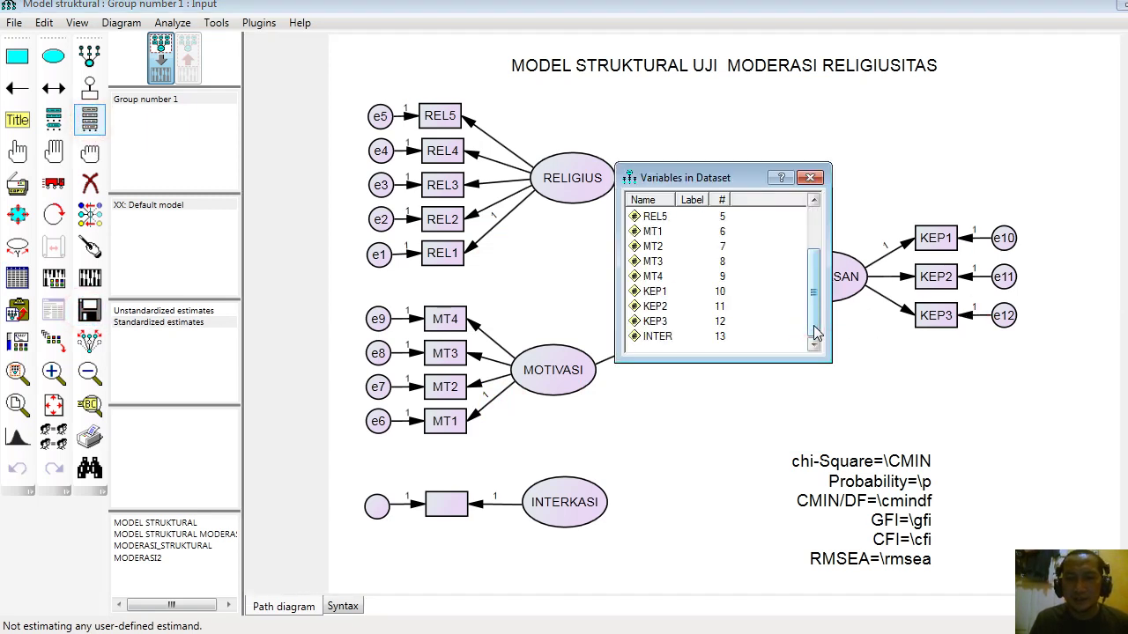
pyautogui.click(662, 338)
pyautogui.moveTo(662, 338); pyautogui.dragTo(457, 509)
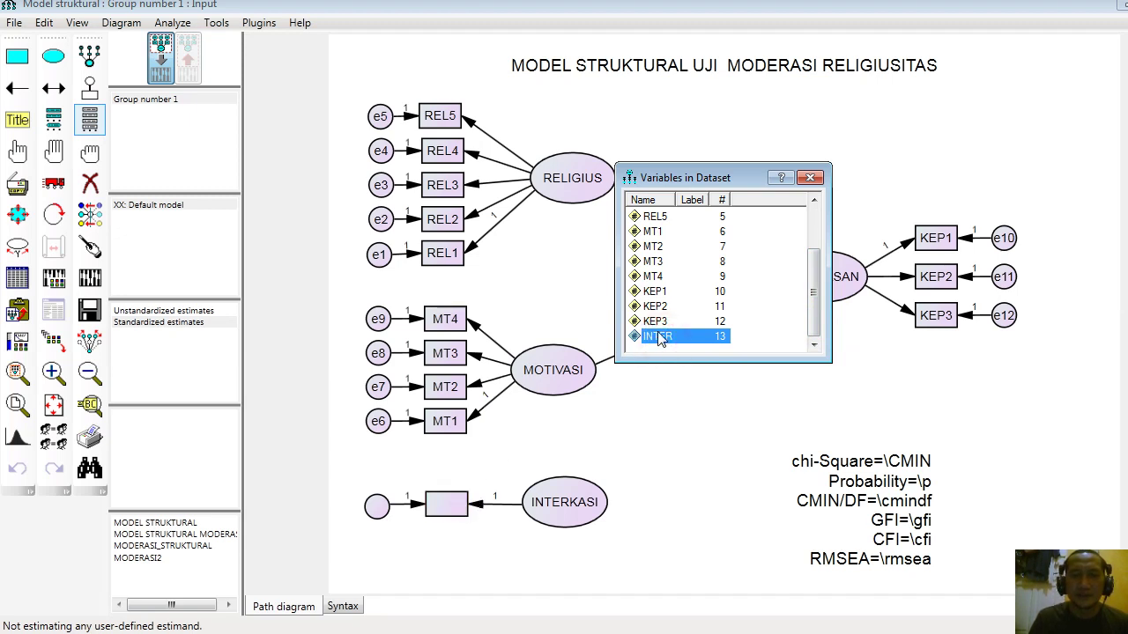
pyautogui.moveTo(661, 342); pyautogui.dragTo(447, 517)
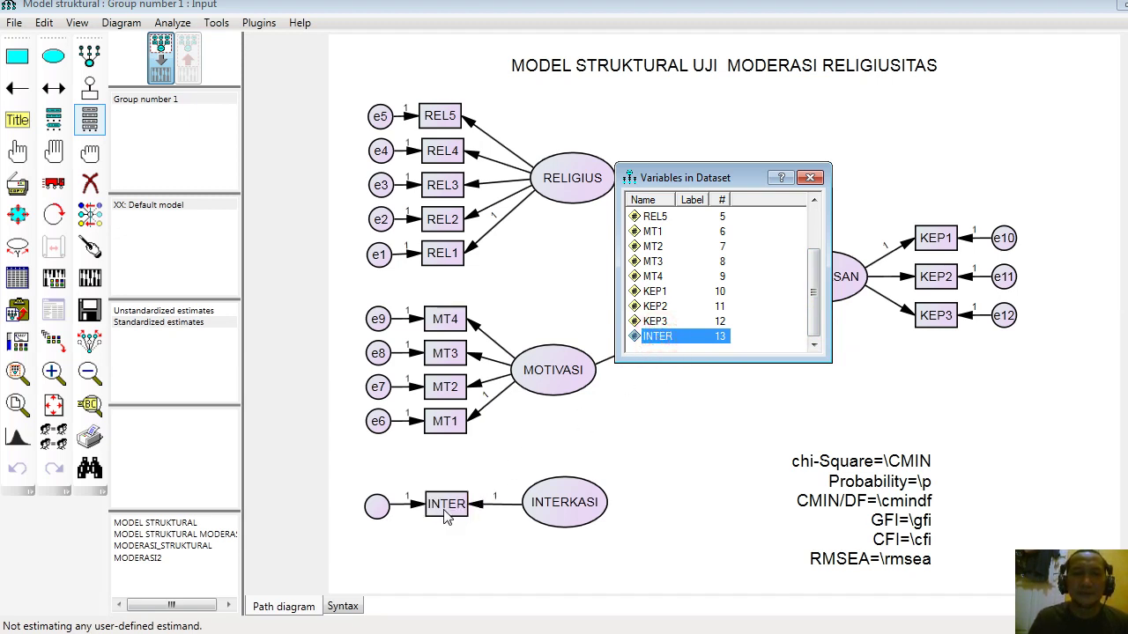
pyautogui.click(810, 178)
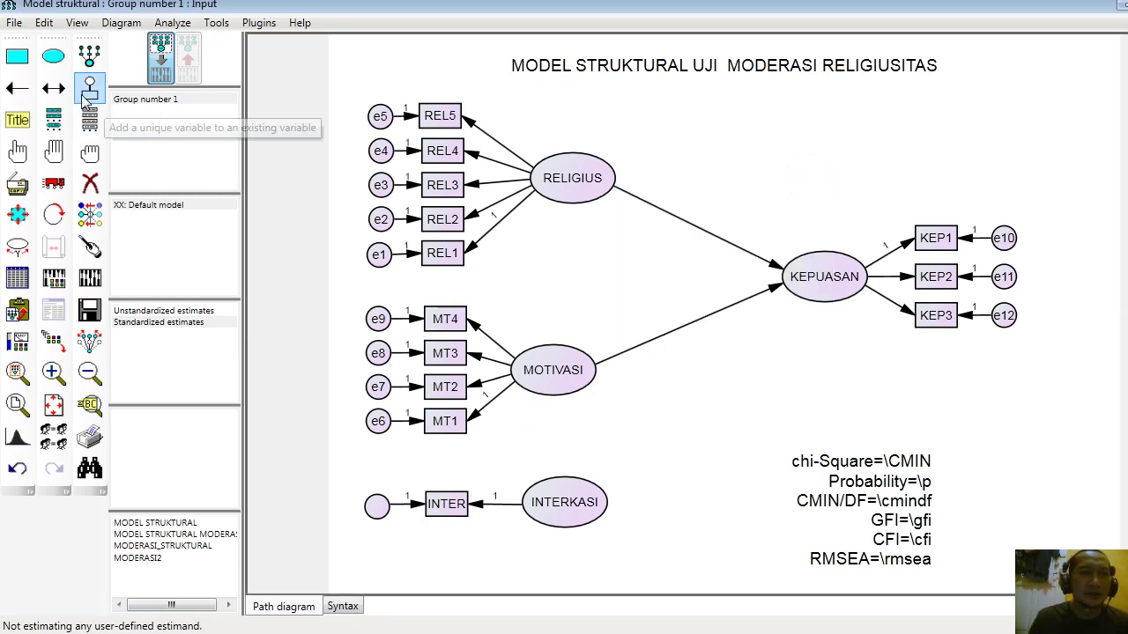
# - Draw a single-headed path starting from the INTERKASI latent variable
pyautogui.click(16, 87)
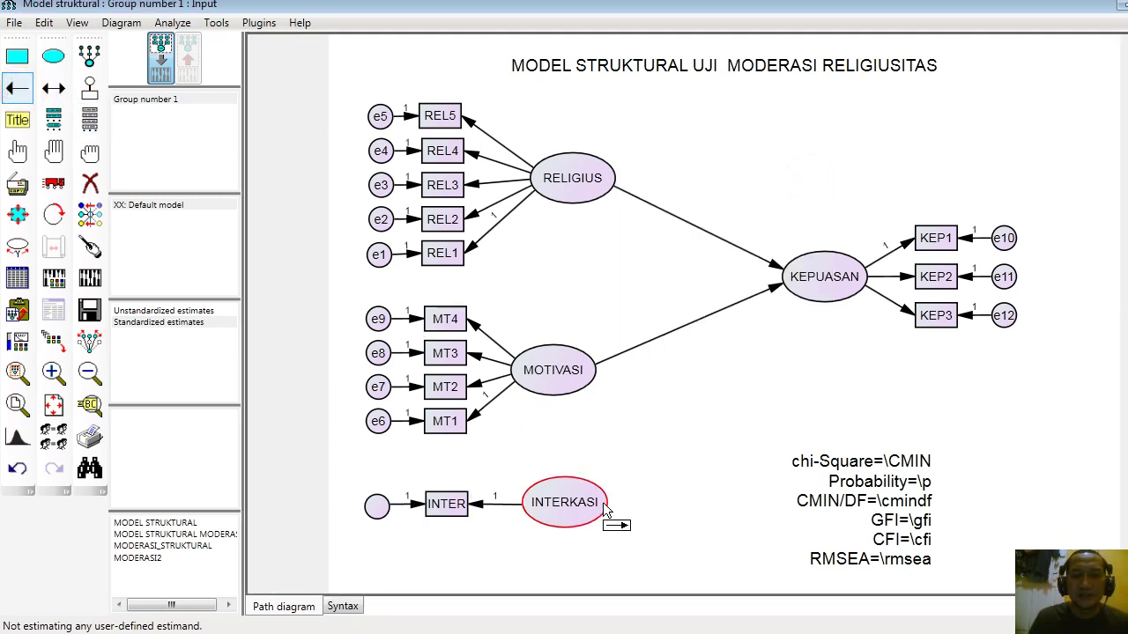